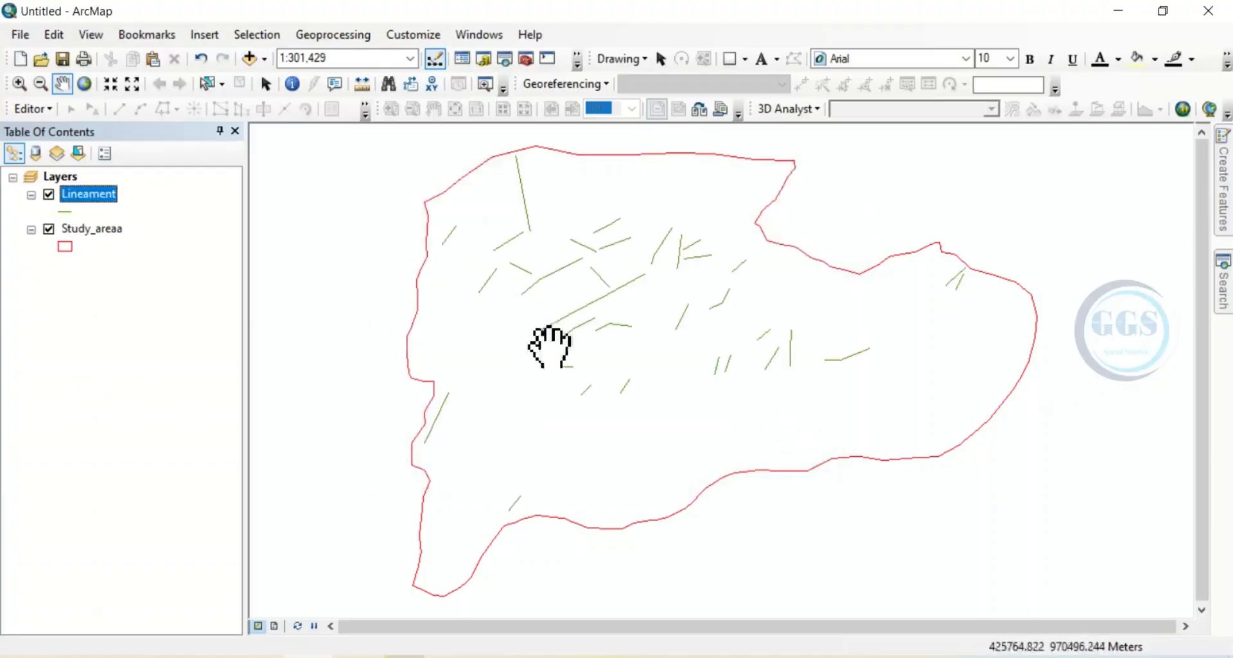
# - Change the Lineament layer's line symbol to Highway and hide the Study_areaa layer
pyautogui.click(64, 214)
pyautogui.click(352, 239)
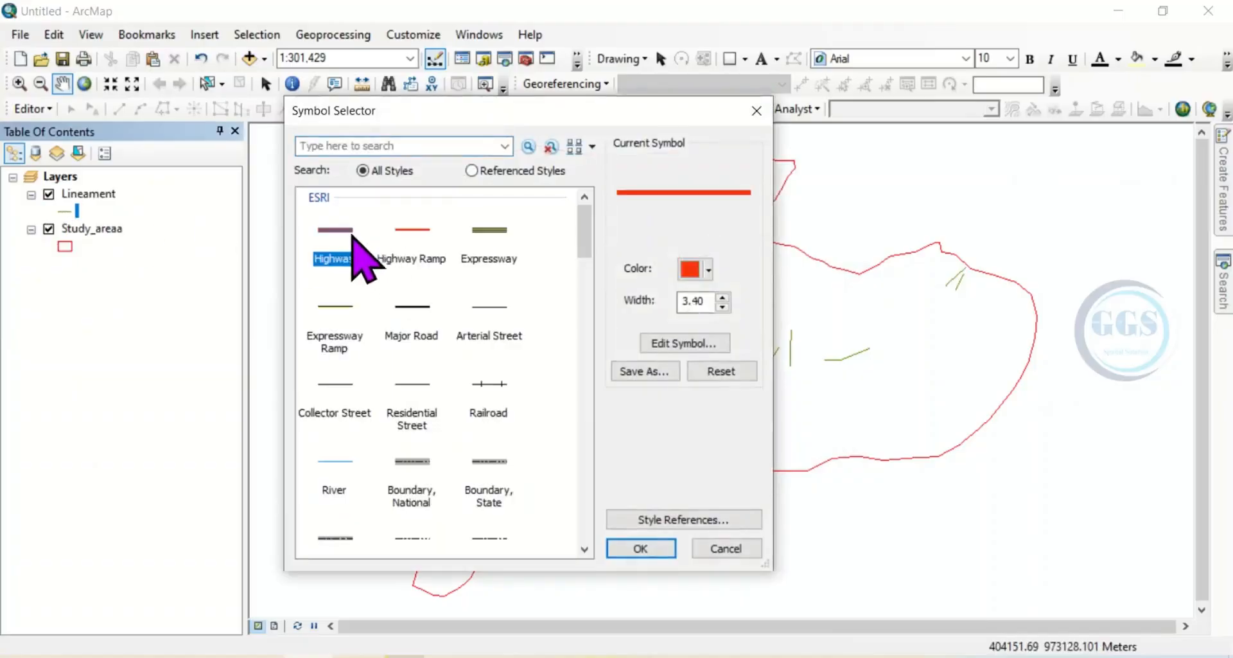
pyautogui.click(646, 545)
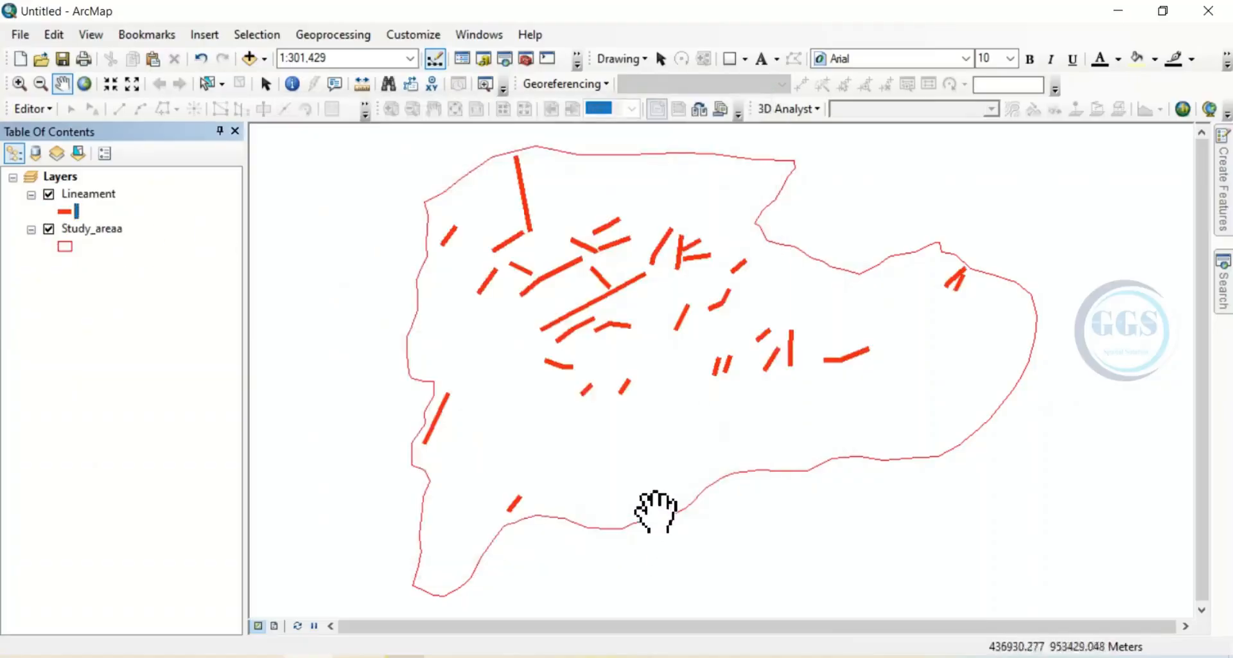
pyautogui.click(49, 229)
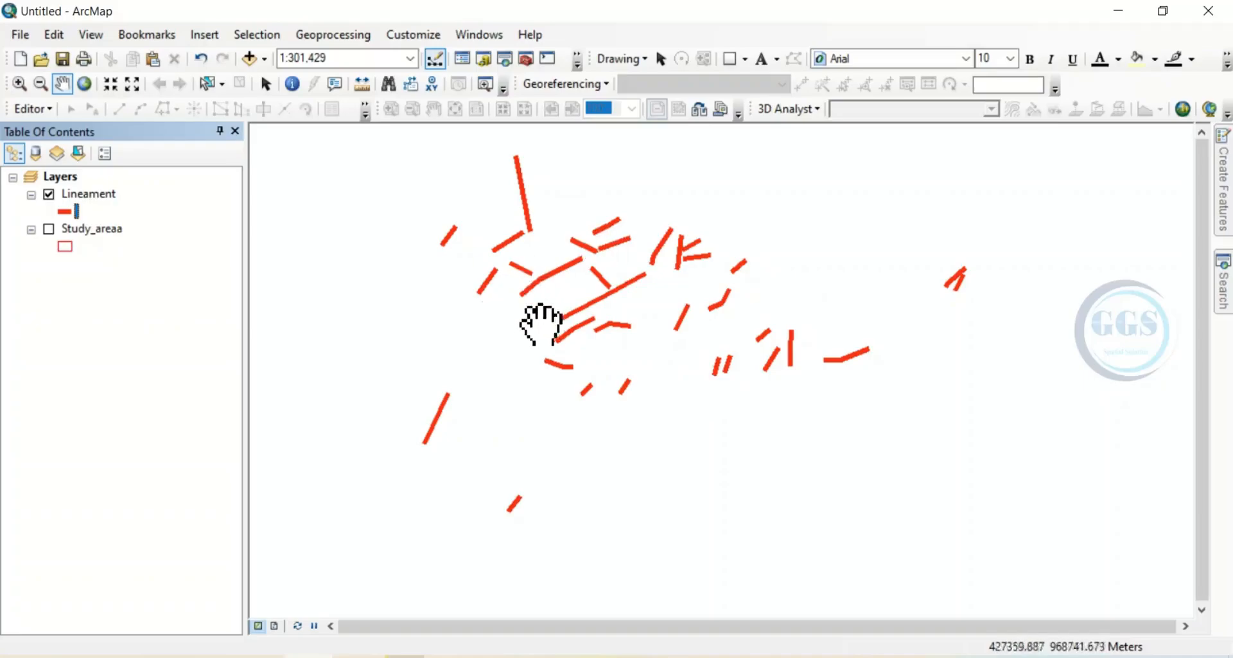
# - Examine the records in the Lineament layer's attribute table, and close the table
pyautogui.rightClick(87, 195)
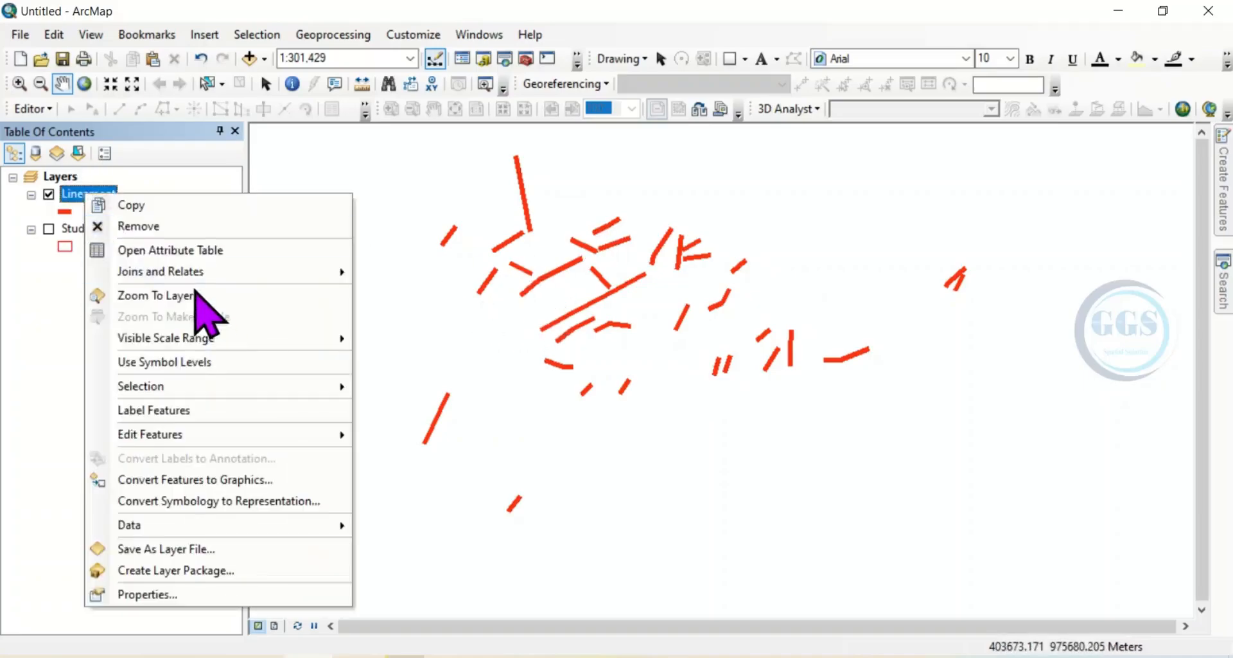
pyautogui.click(183, 273)
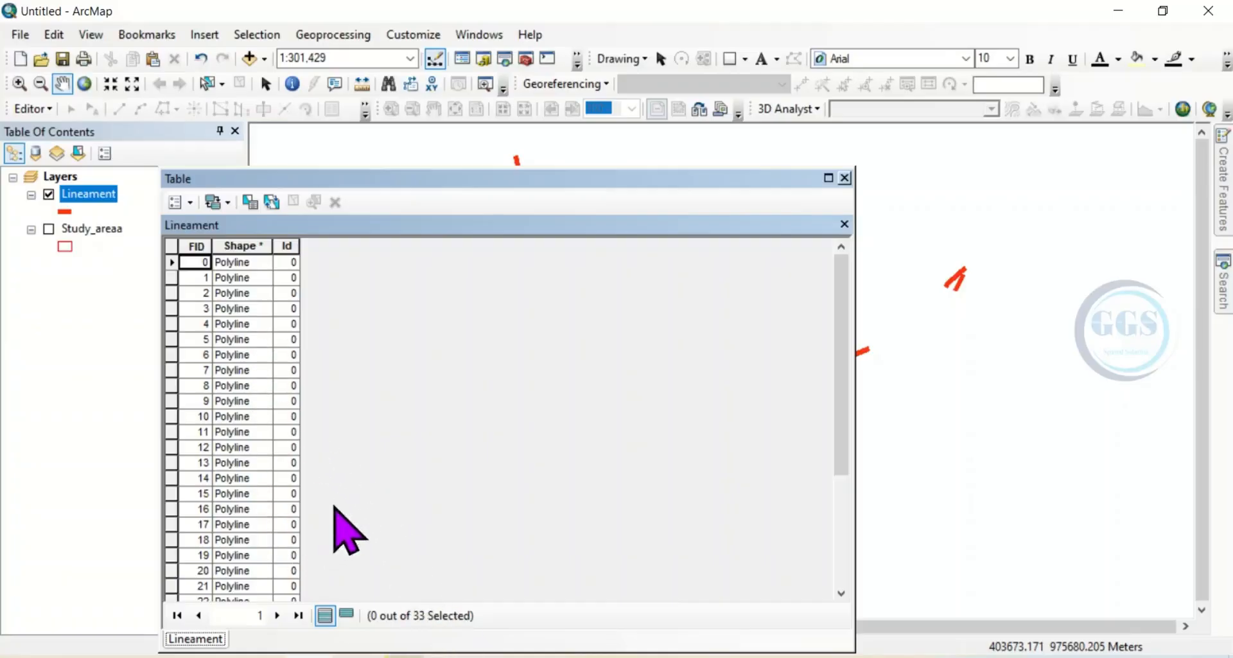
pyautogui.click(845, 179)
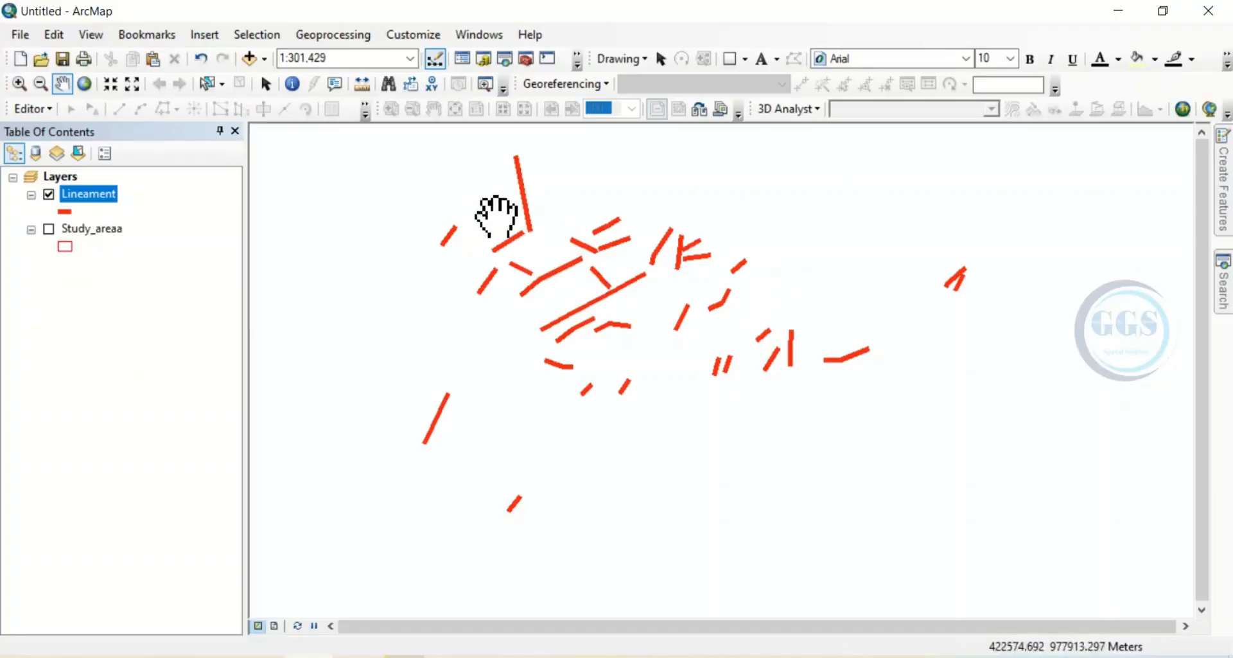
# - Start the Split Line At Vertices tool from the Data Management Features toolset with Lineament as the input features
pyautogui.click(525, 60)
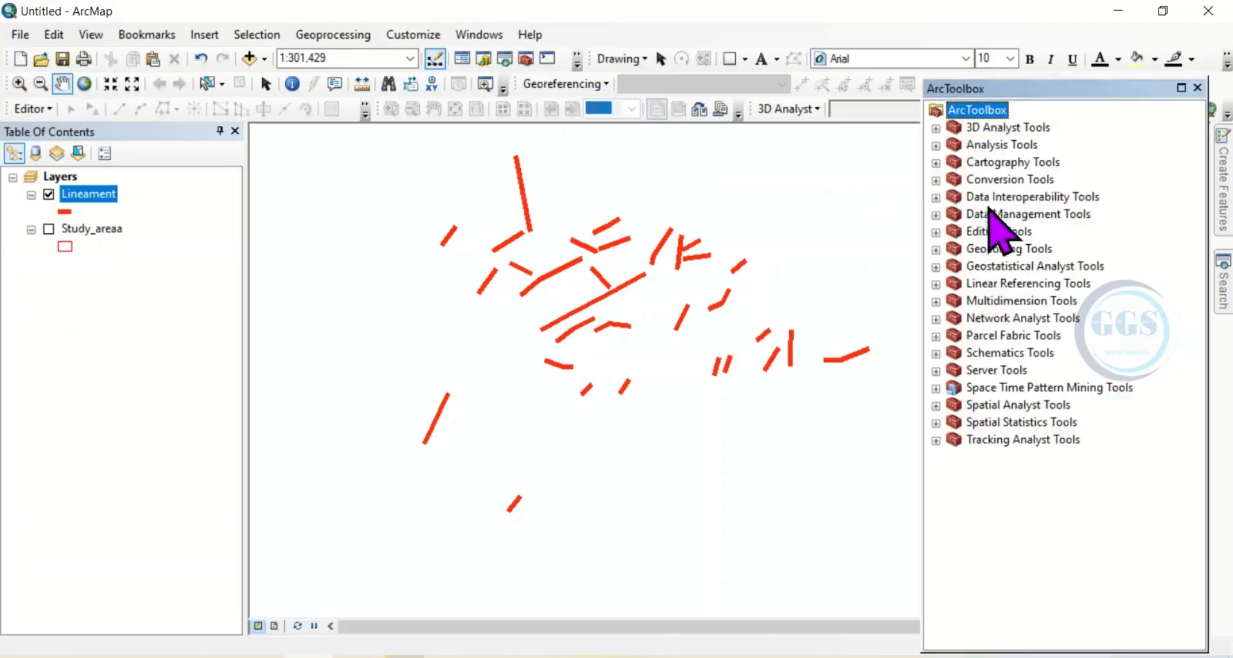
pyautogui.click(937, 215)
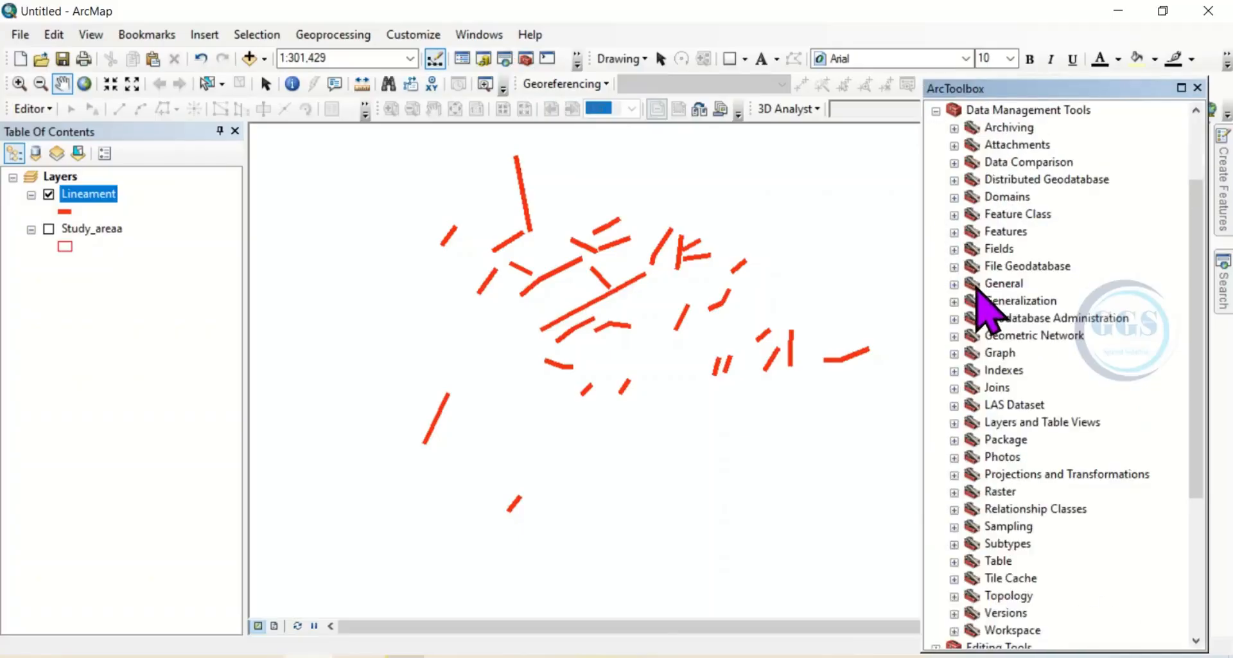
pyautogui.click(969, 233)
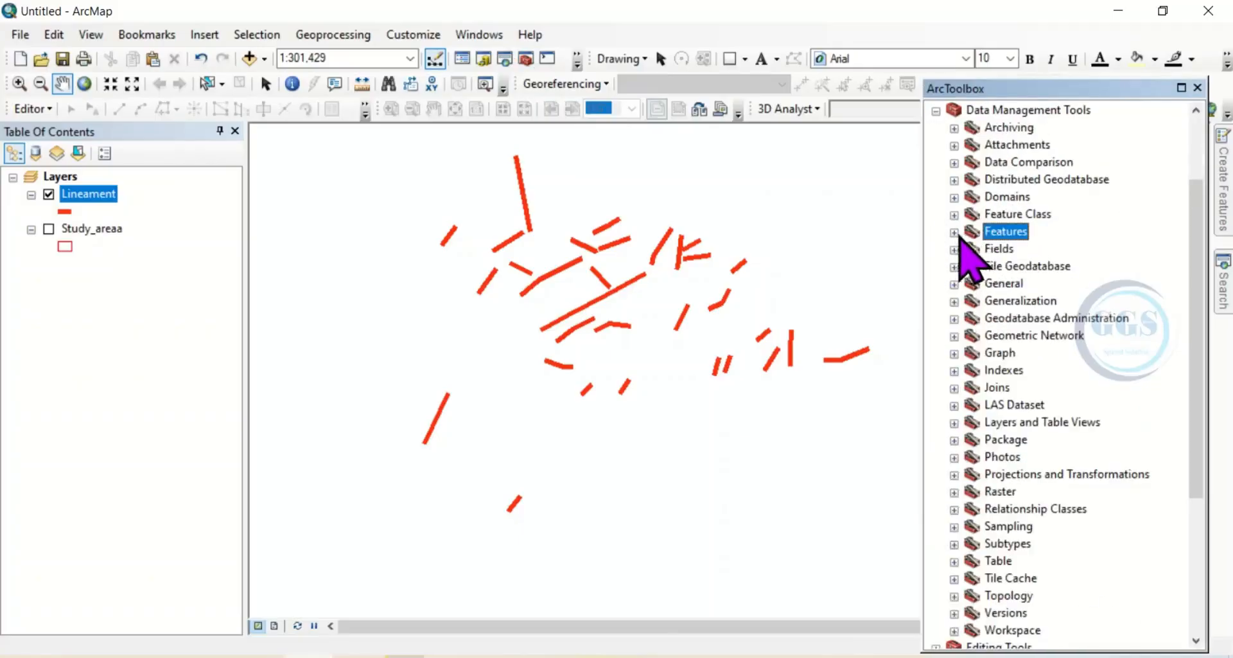
pyautogui.click(954, 233)
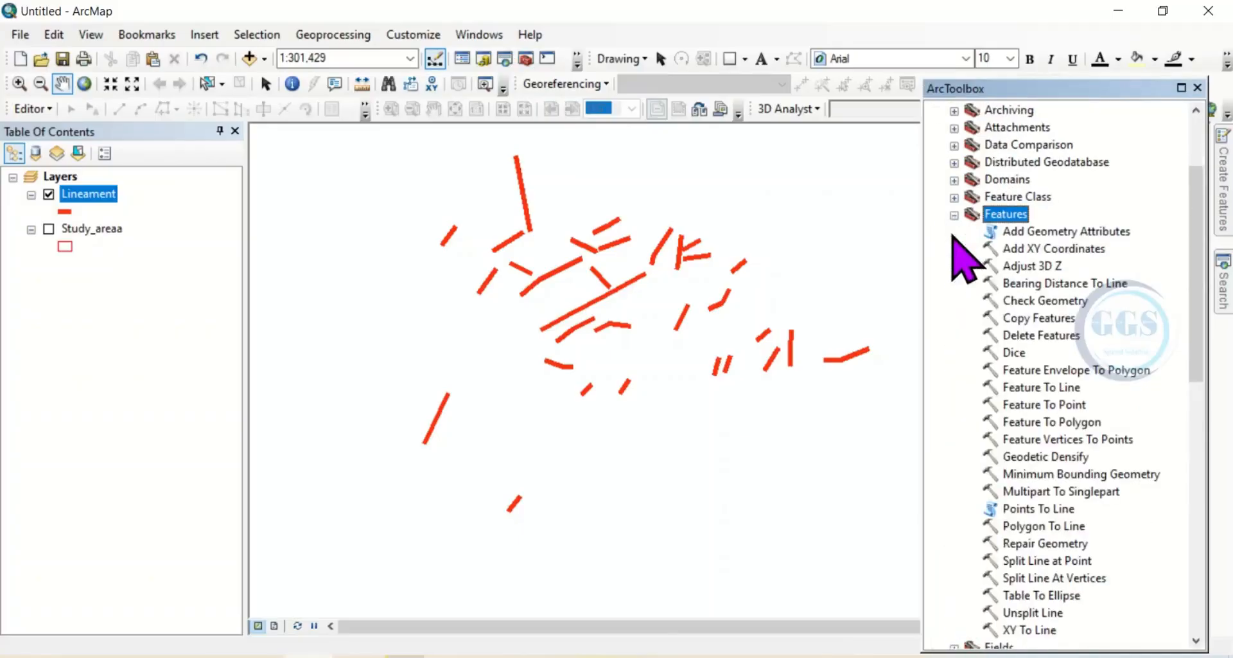
pyautogui.click(1035, 578)
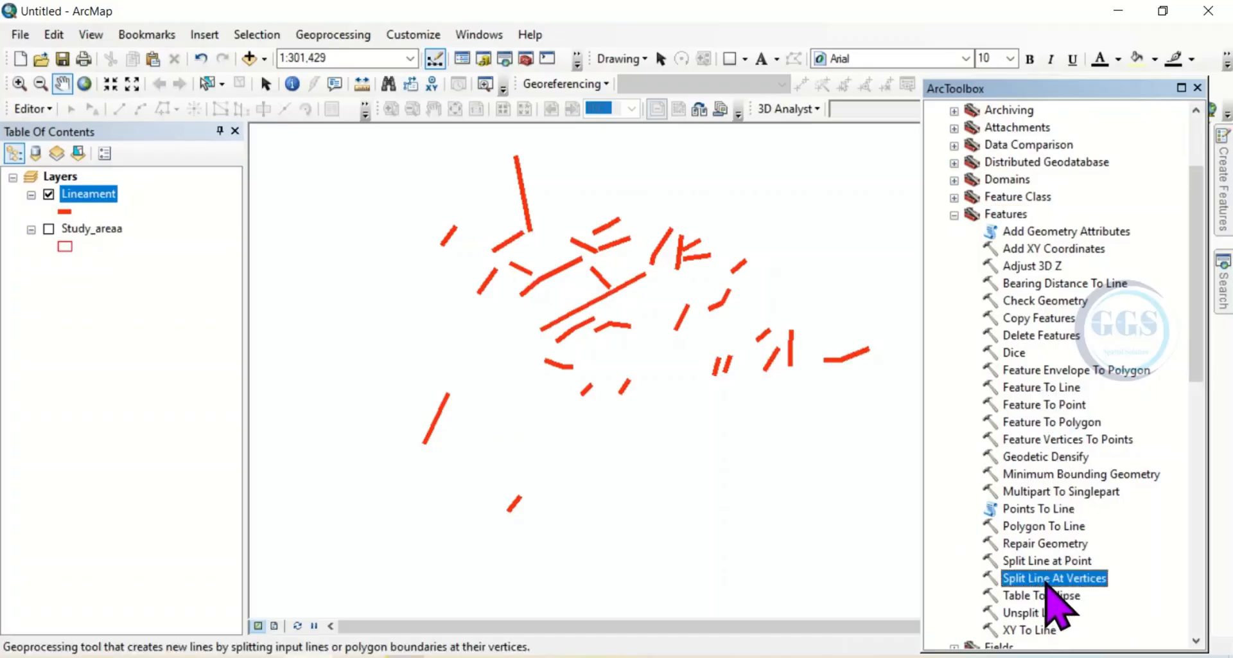
pyautogui.doubleClick(1050, 580)
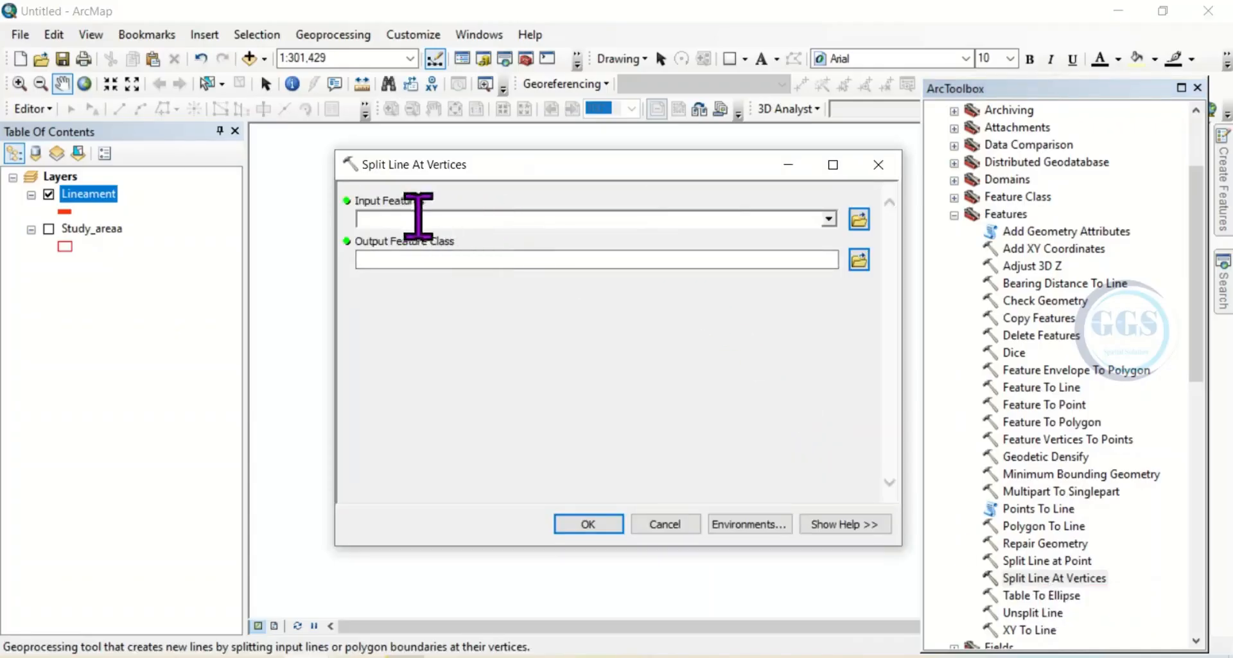
pyautogui.click(829, 219)
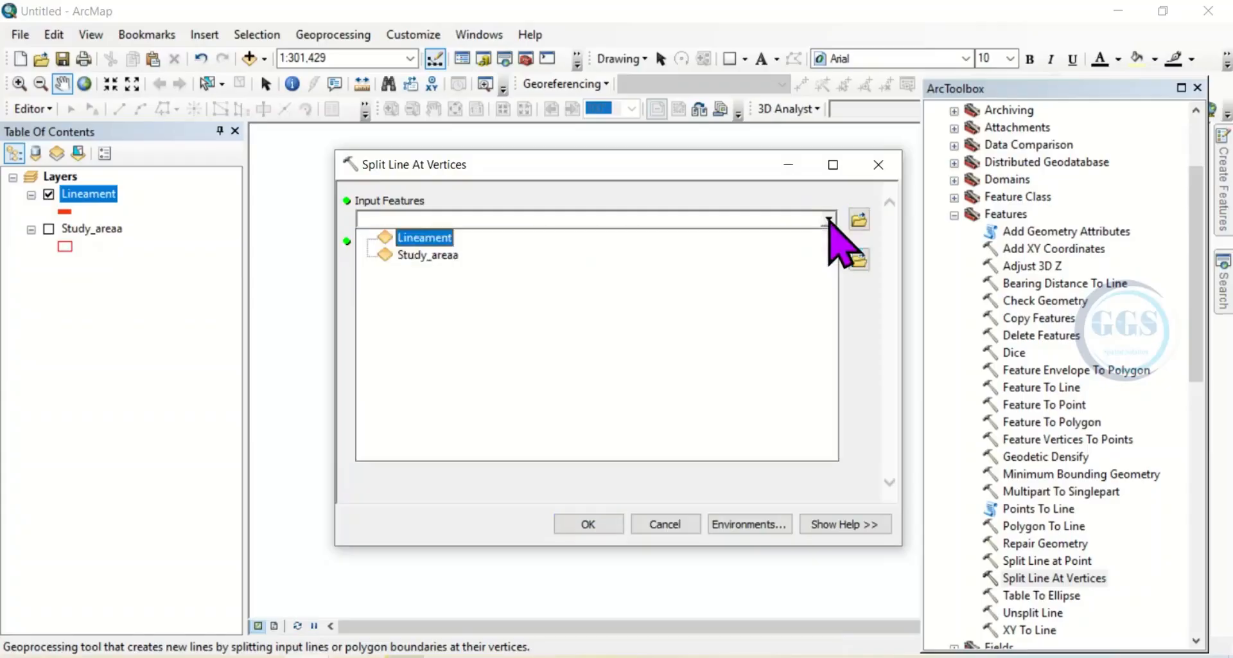
pyautogui.click(437, 237)
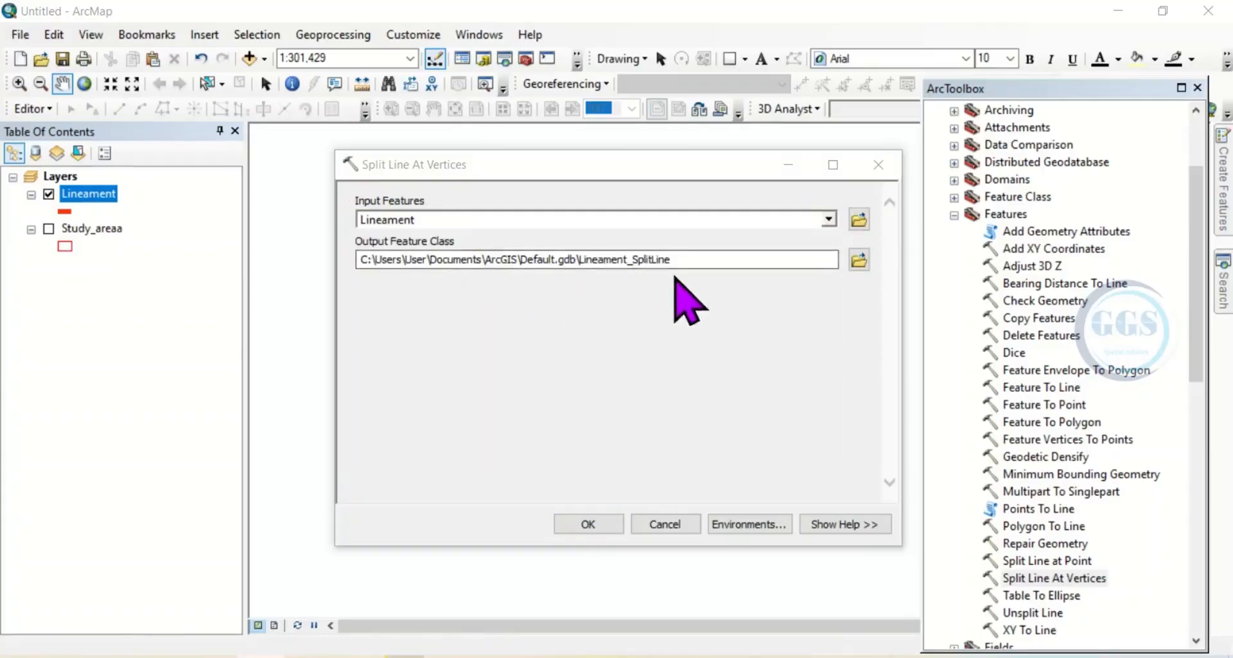
# - Set the split output to Lineament2.shp in the "Lineament and rose diagram" folder and run the tool
pyautogui.click(858, 260)
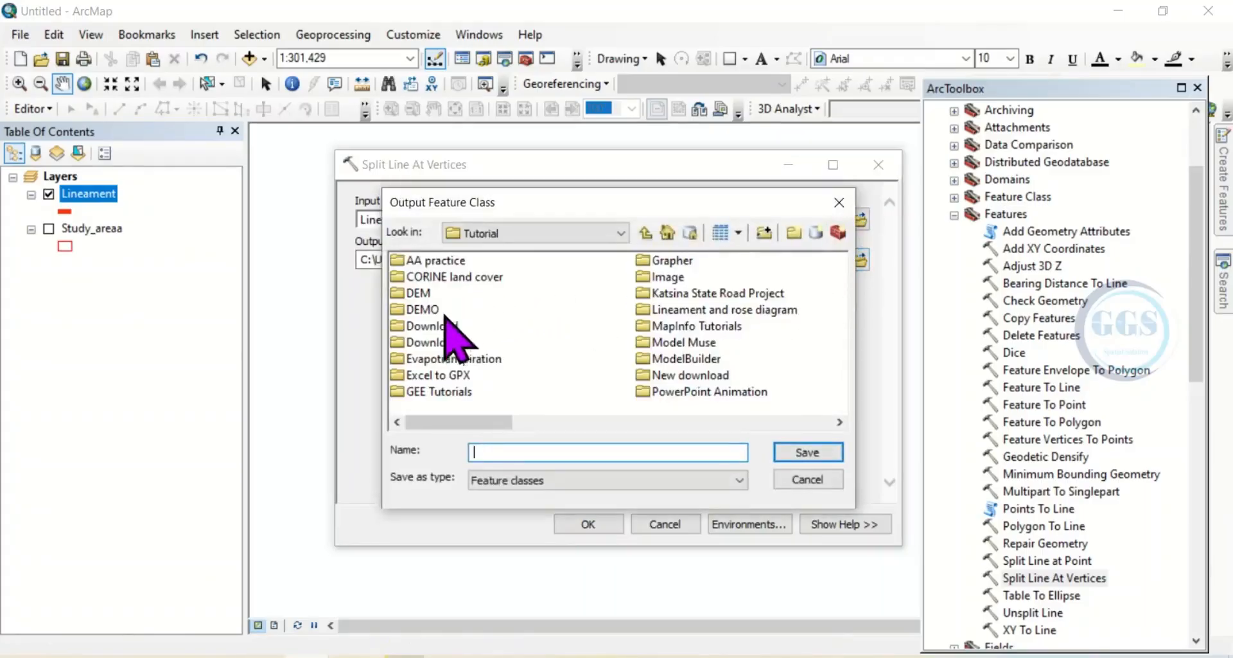
pyautogui.doubleClick(681, 312)
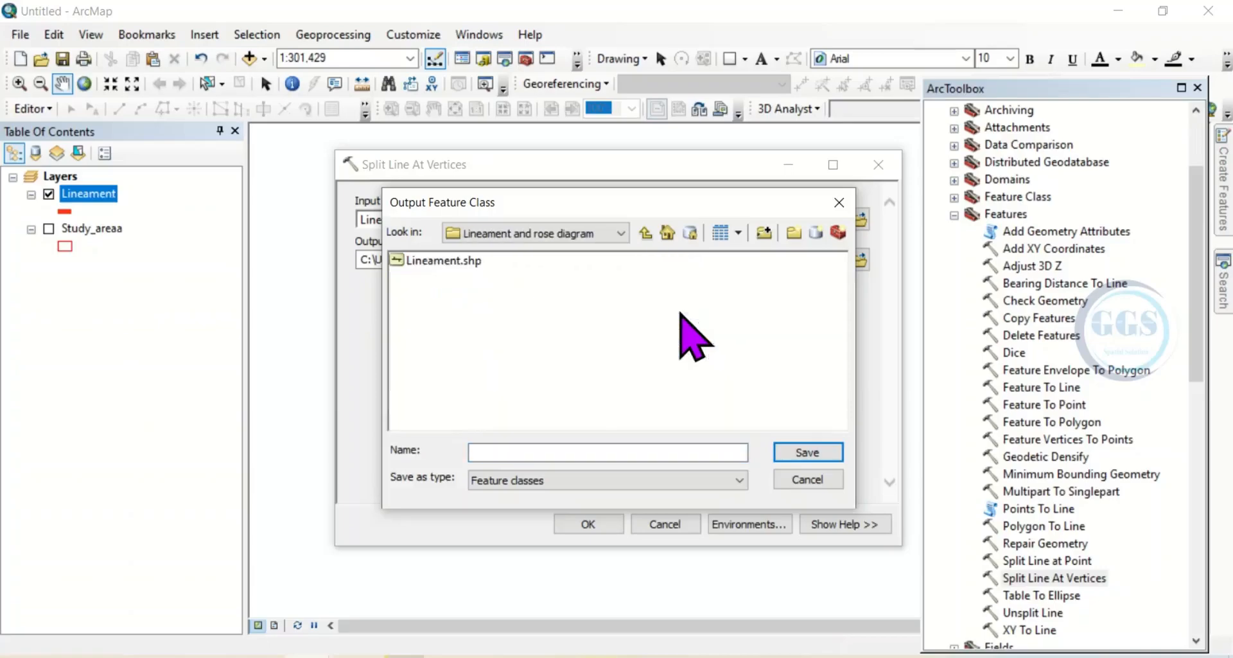
pyautogui.click(439, 262)
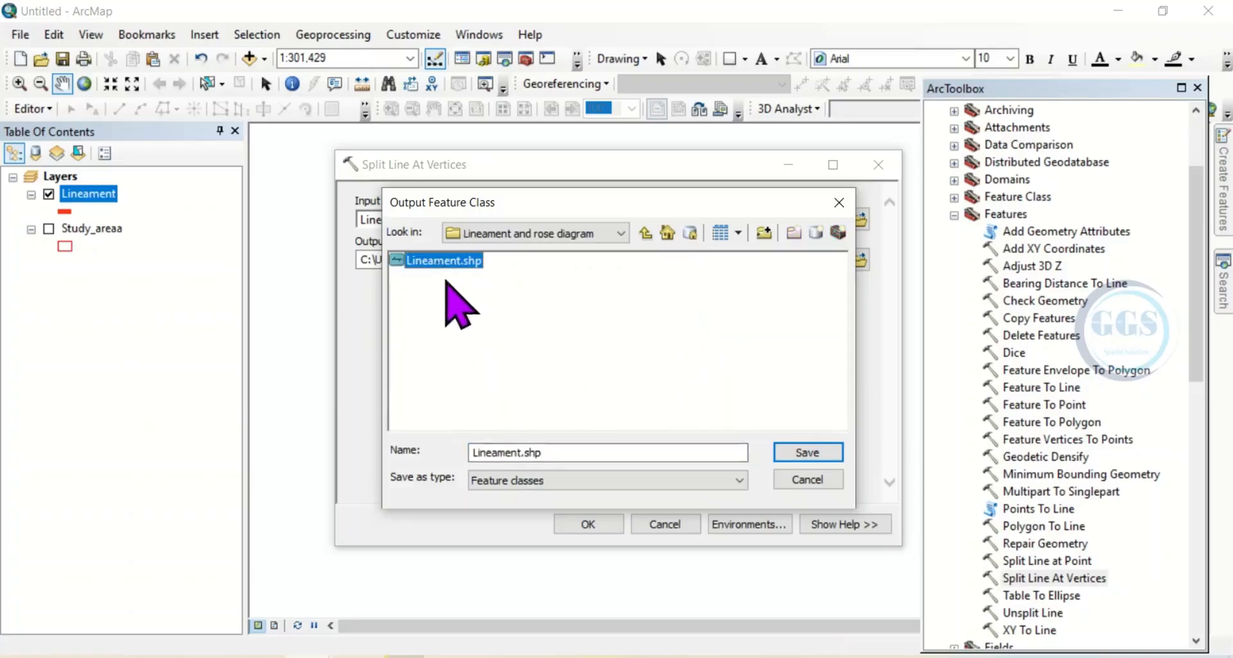
pyautogui.click(522, 452)
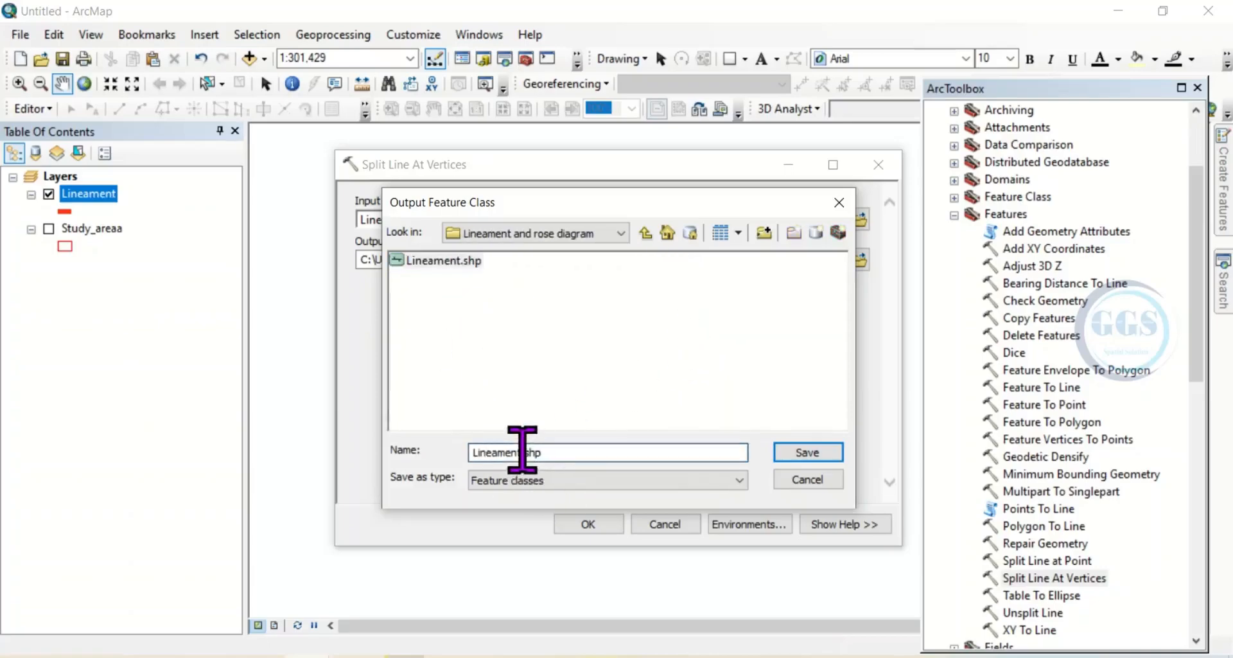
pyautogui.write('2')
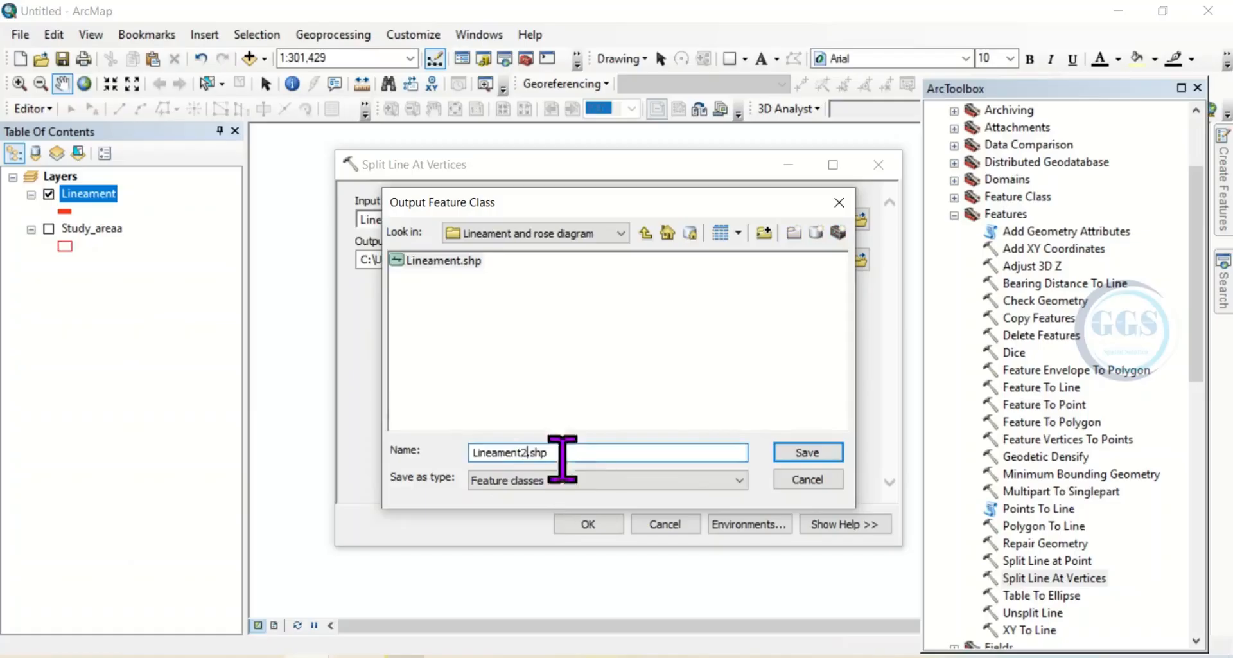
pyautogui.click(799, 454)
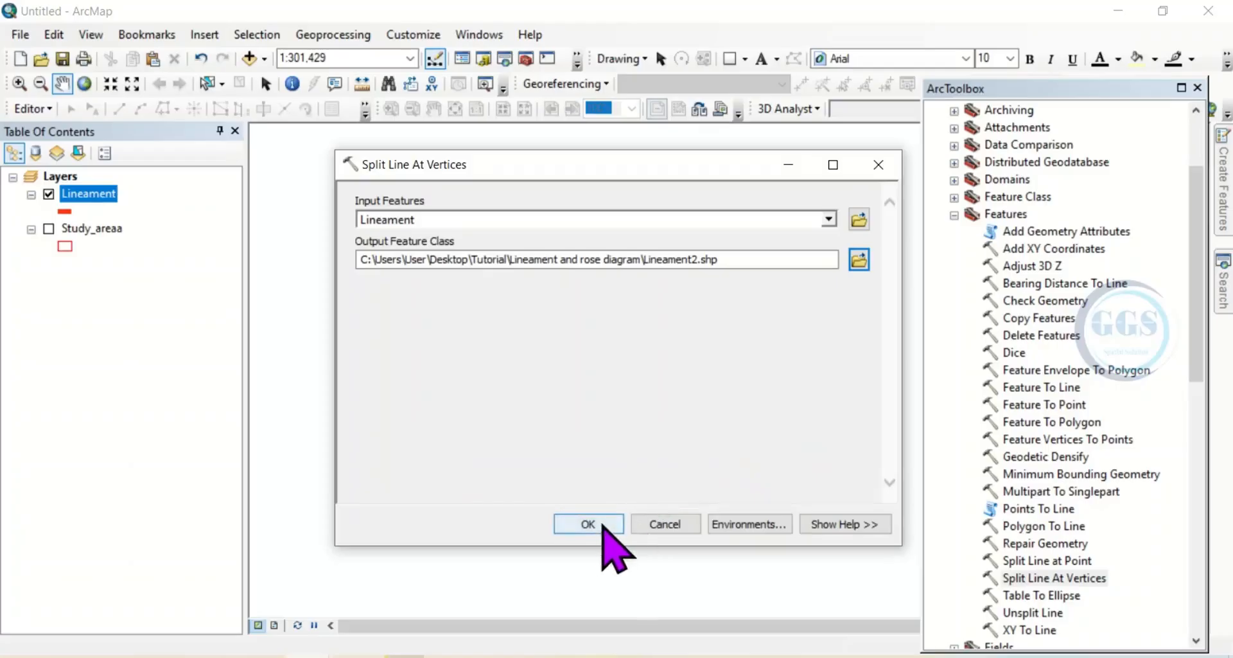
pyautogui.click(588, 524)
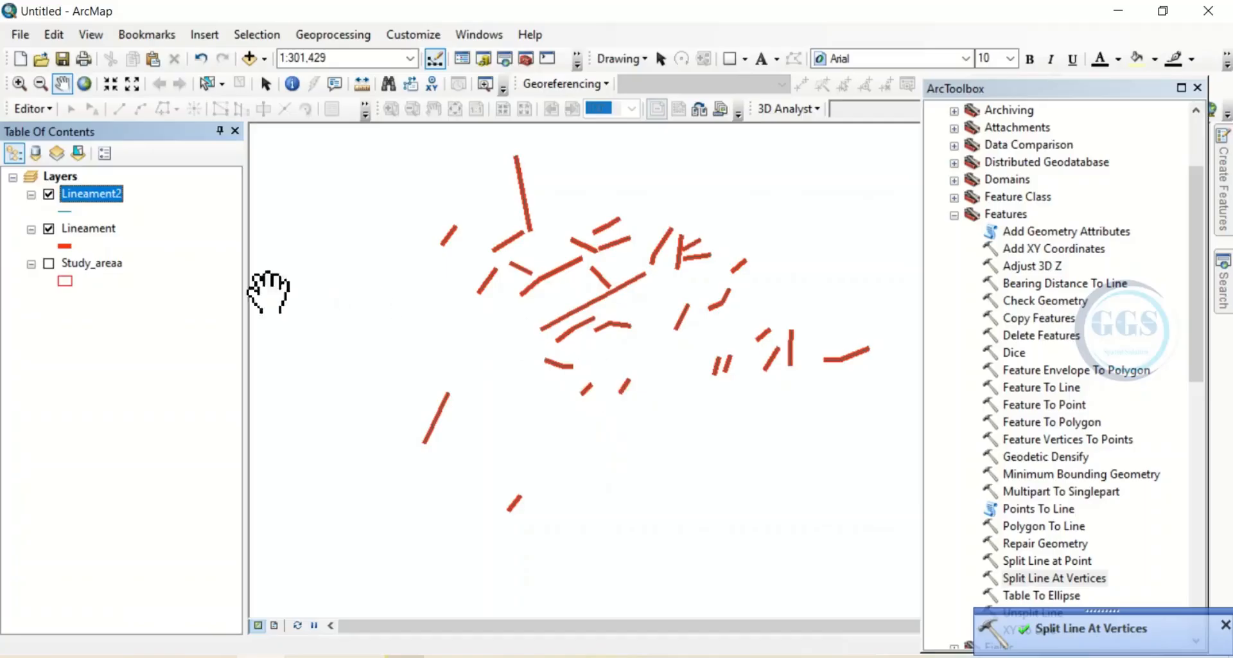
# - Hide the original Lineament layer and open the attribute table of Lineament2
pyautogui.click(49, 229)
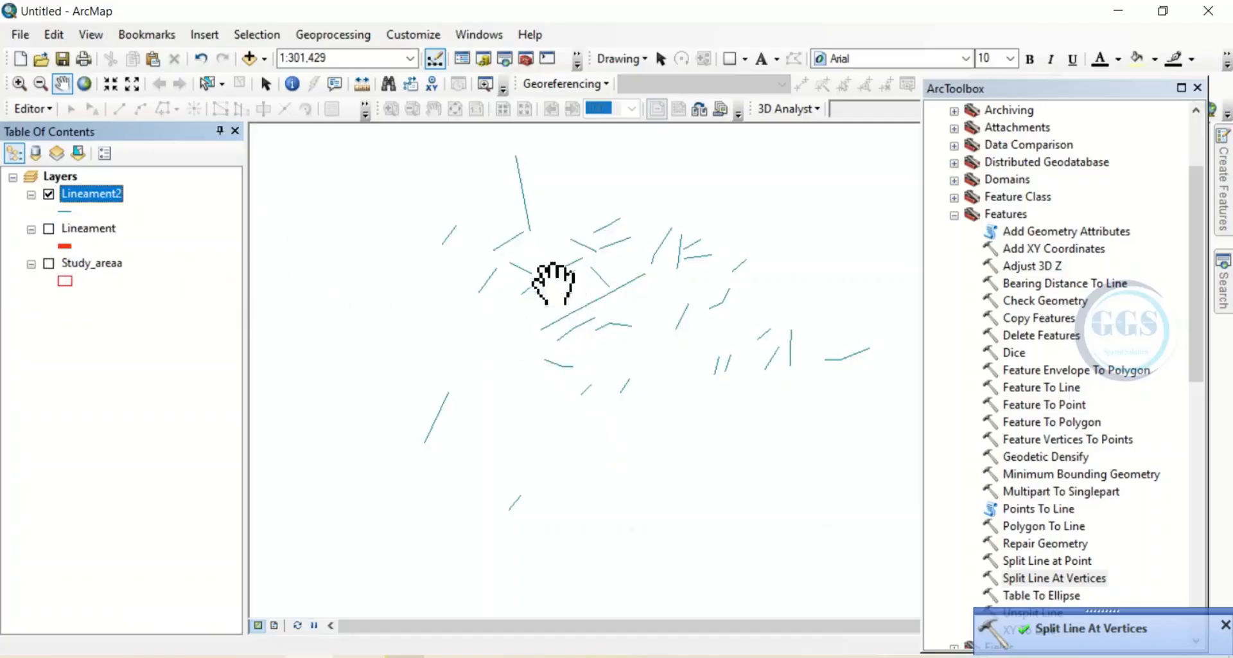
pyautogui.rightClick(83, 199)
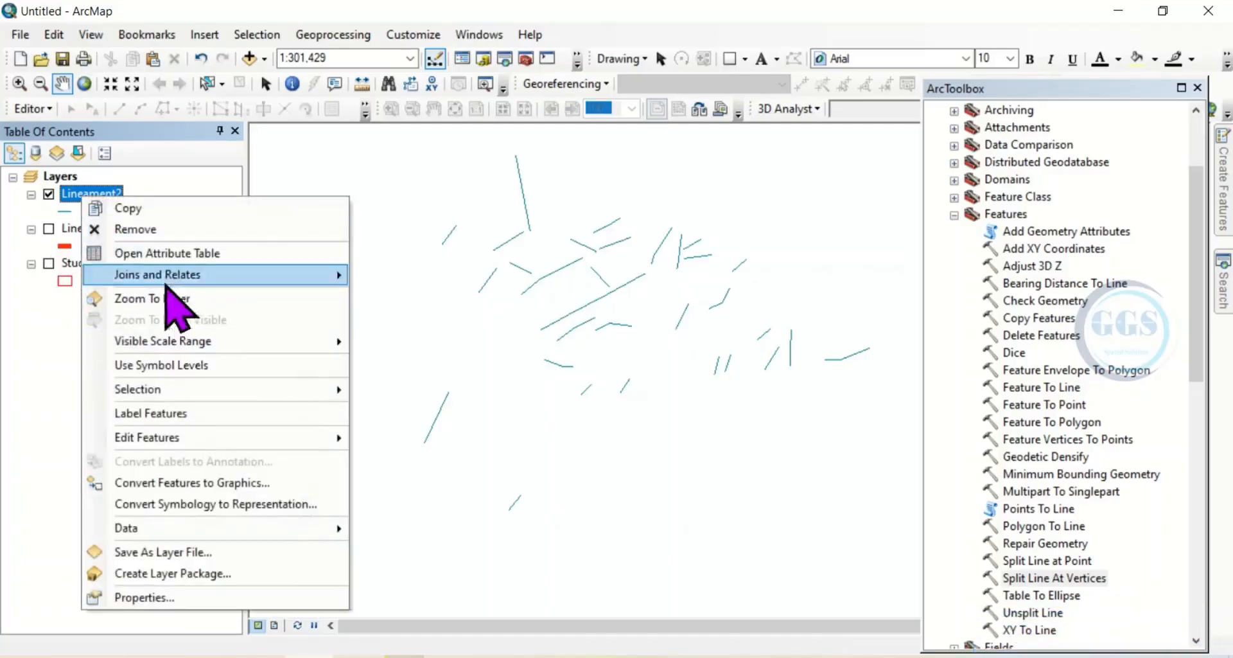
pyautogui.click(156, 256)
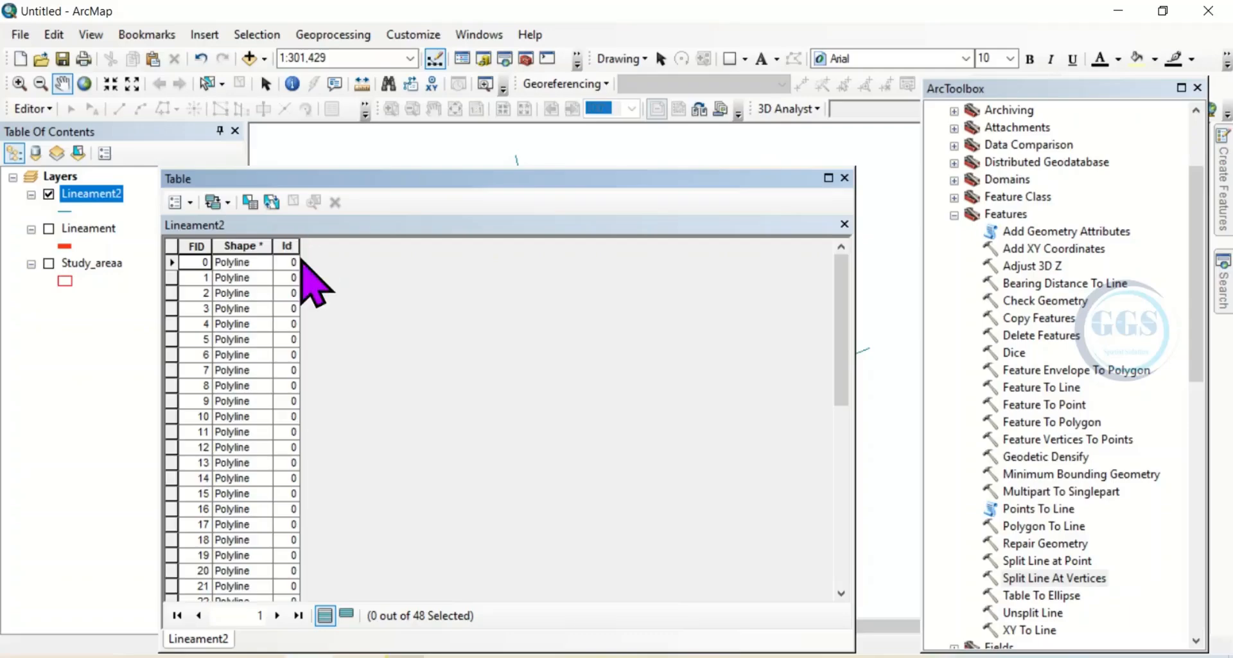
# - Add a field named X1 of type Double to the Lineament2 attribute table
pyautogui.click(192, 204)
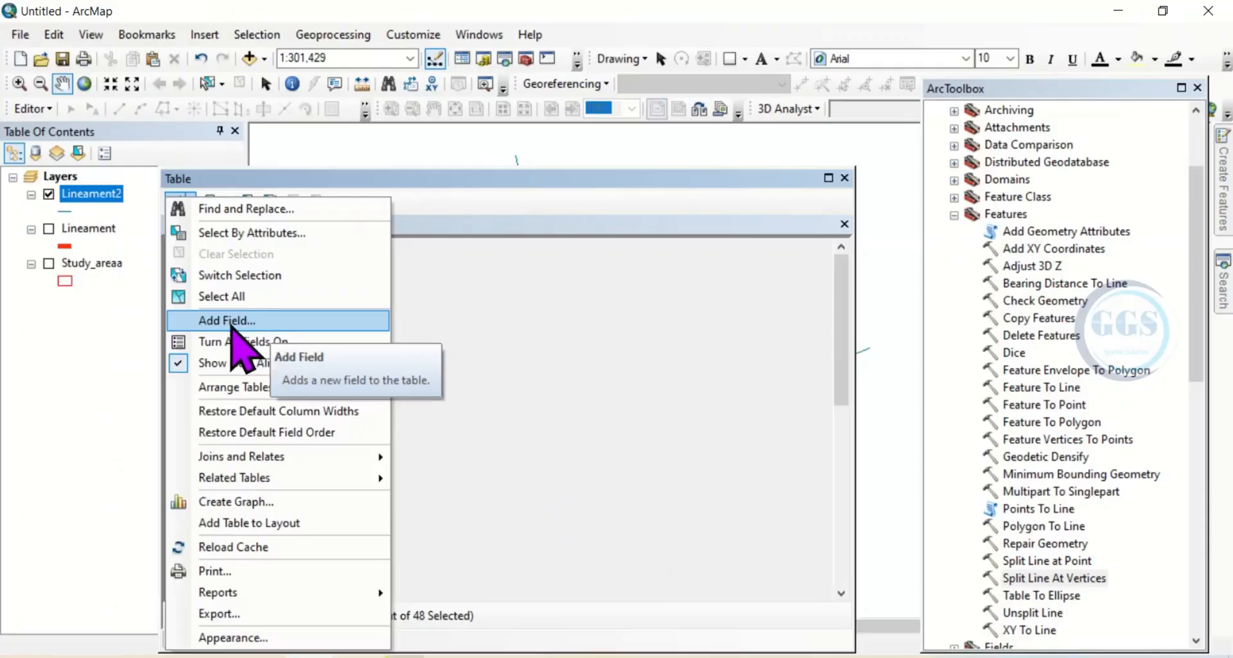
pyautogui.click(232, 325)
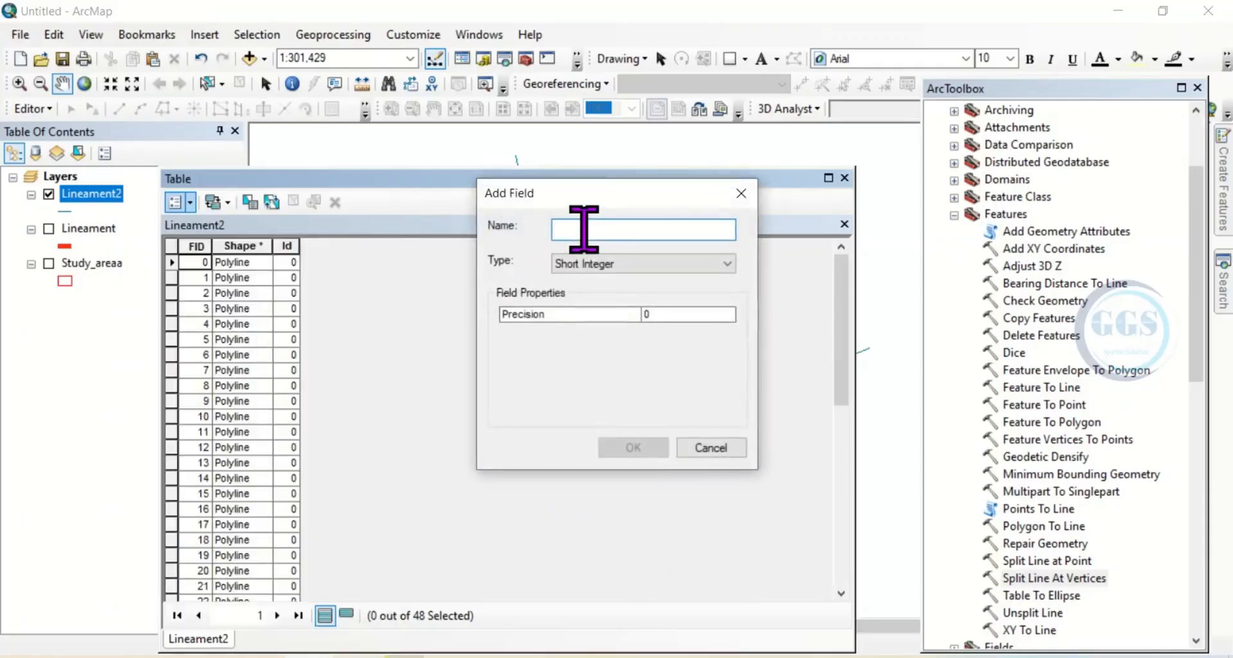
pyautogui.click(592, 269)
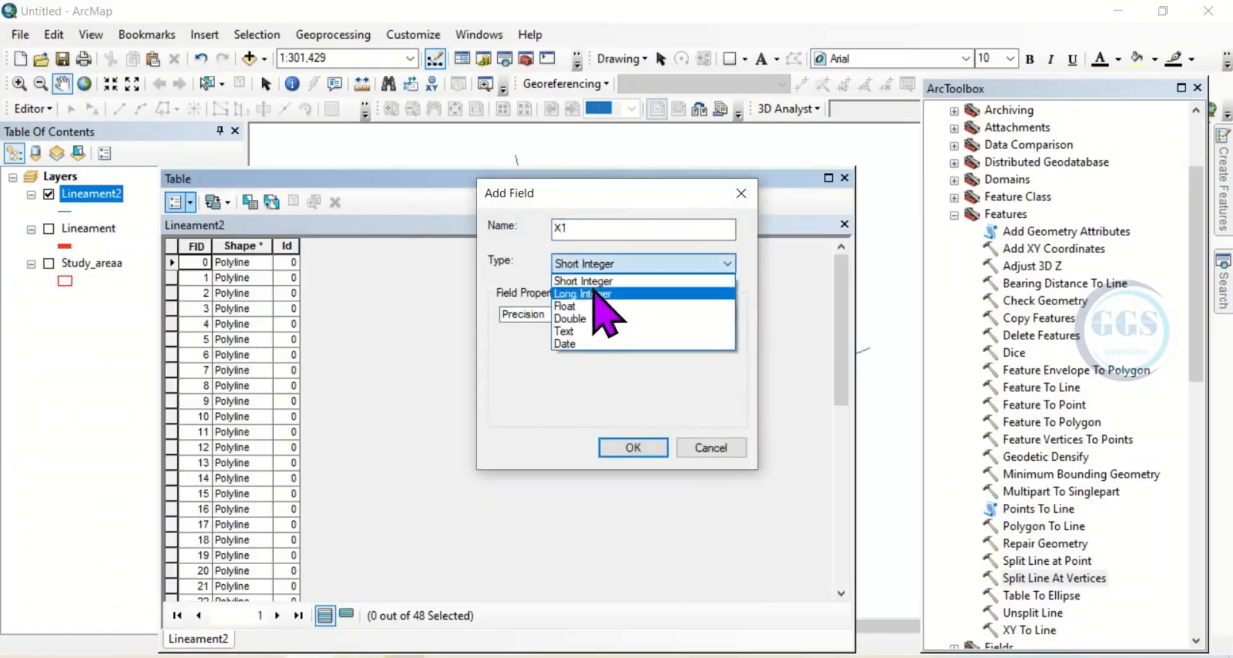
pyautogui.click(589, 319)
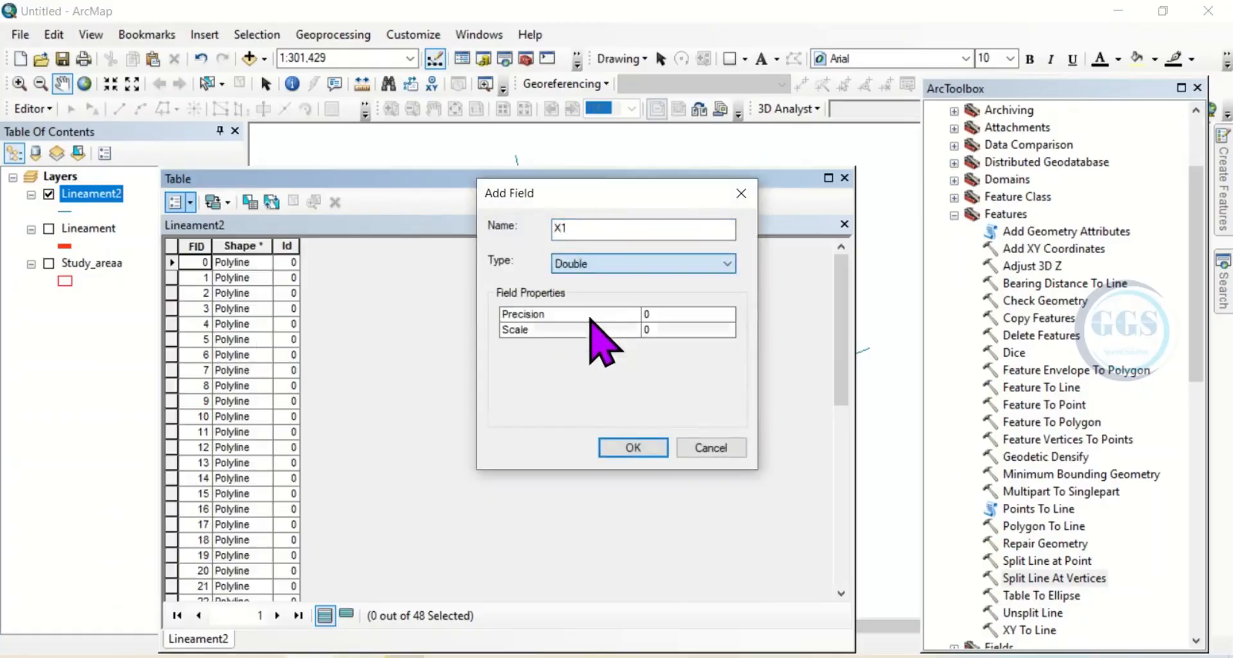
pyautogui.click(632, 447)
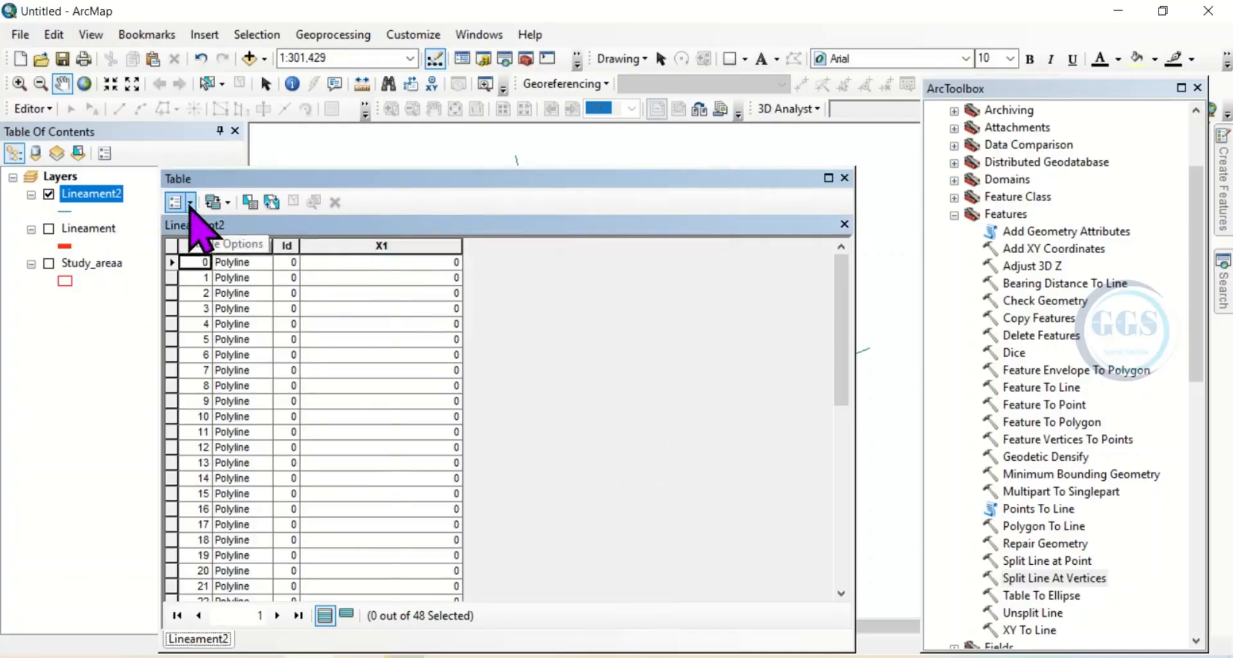
# - Add a field named Y1 of type Double to the Lineament2 attribute table
pyautogui.click(191, 203)
pyautogui.click(238, 325)
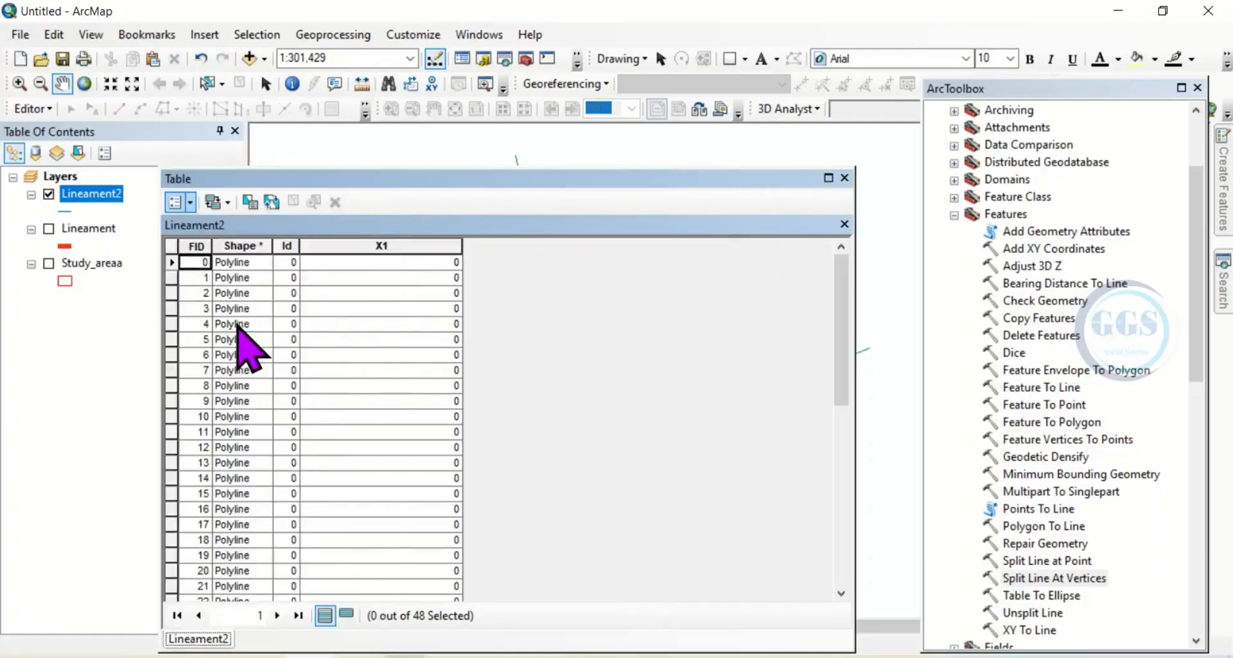
pyautogui.write('Y')
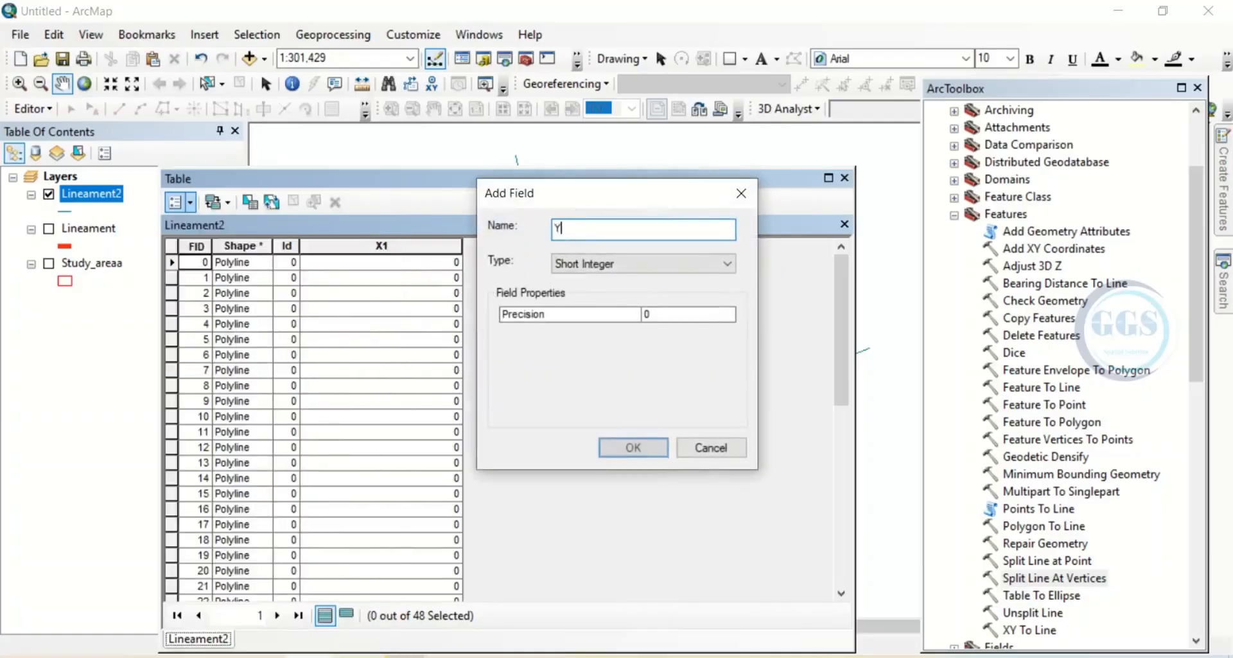
pyautogui.write('1')
pyautogui.click(649, 263)
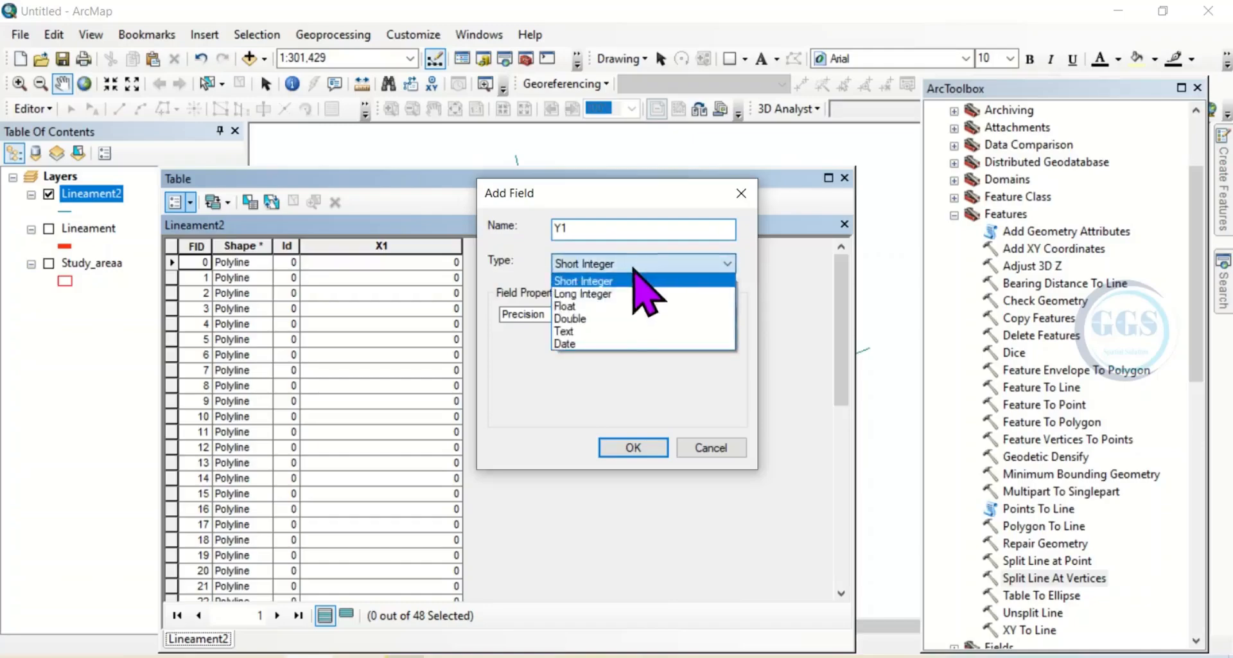
pyautogui.click(583, 318)
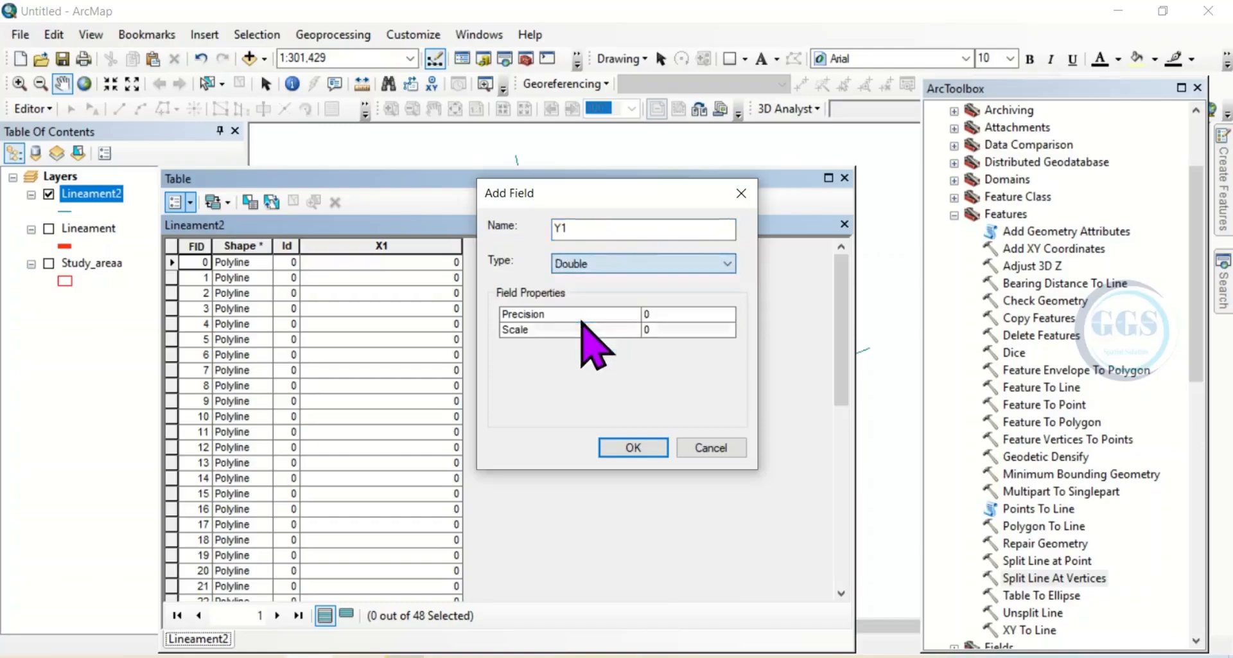
pyautogui.click(644, 450)
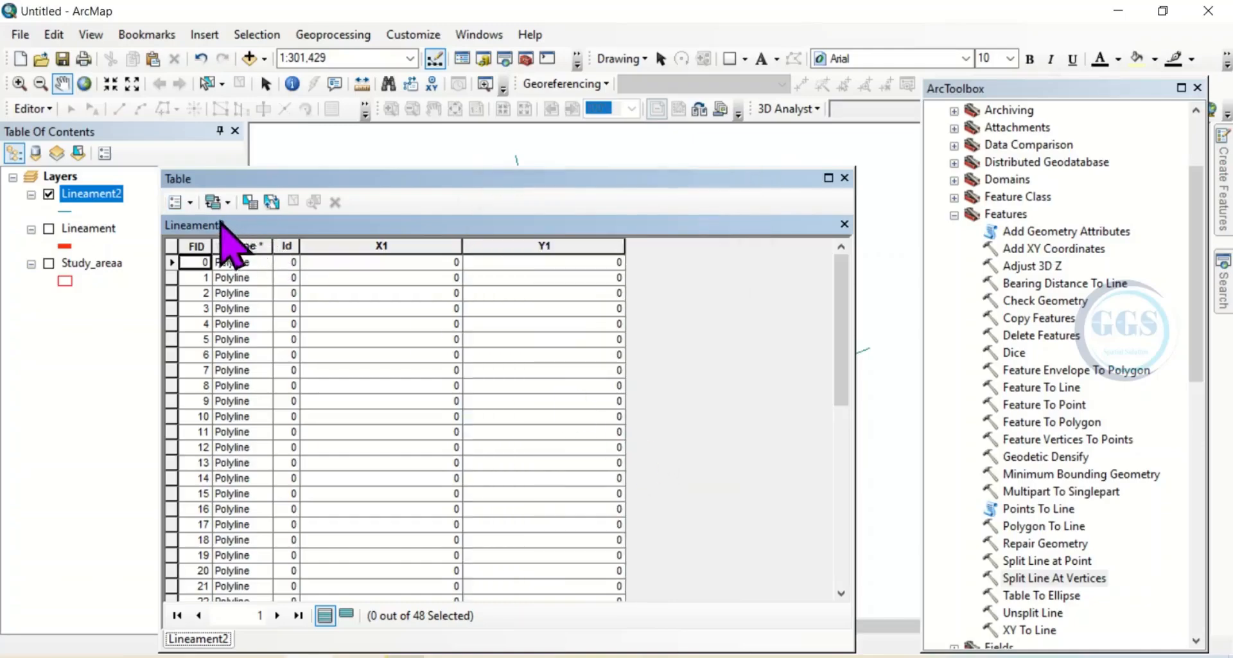
# - Add a field named X2 of type Double to the Lineament2 attribute table
pyautogui.click(191, 203)
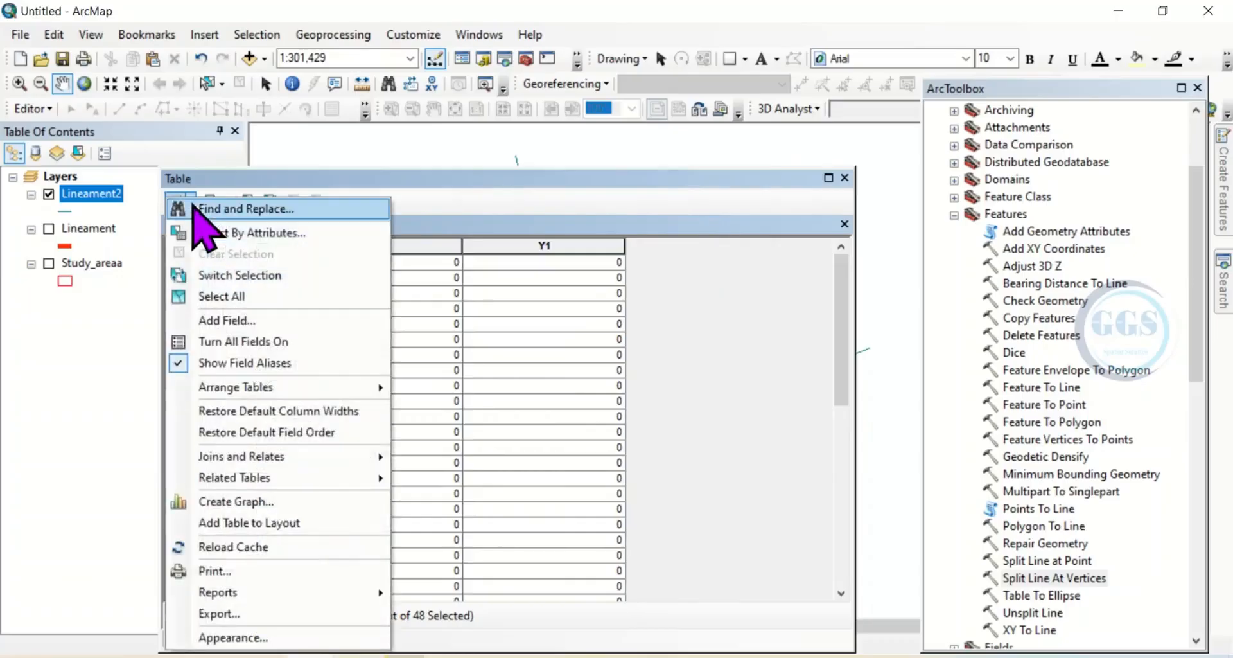
pyautogui.click(237, 323)
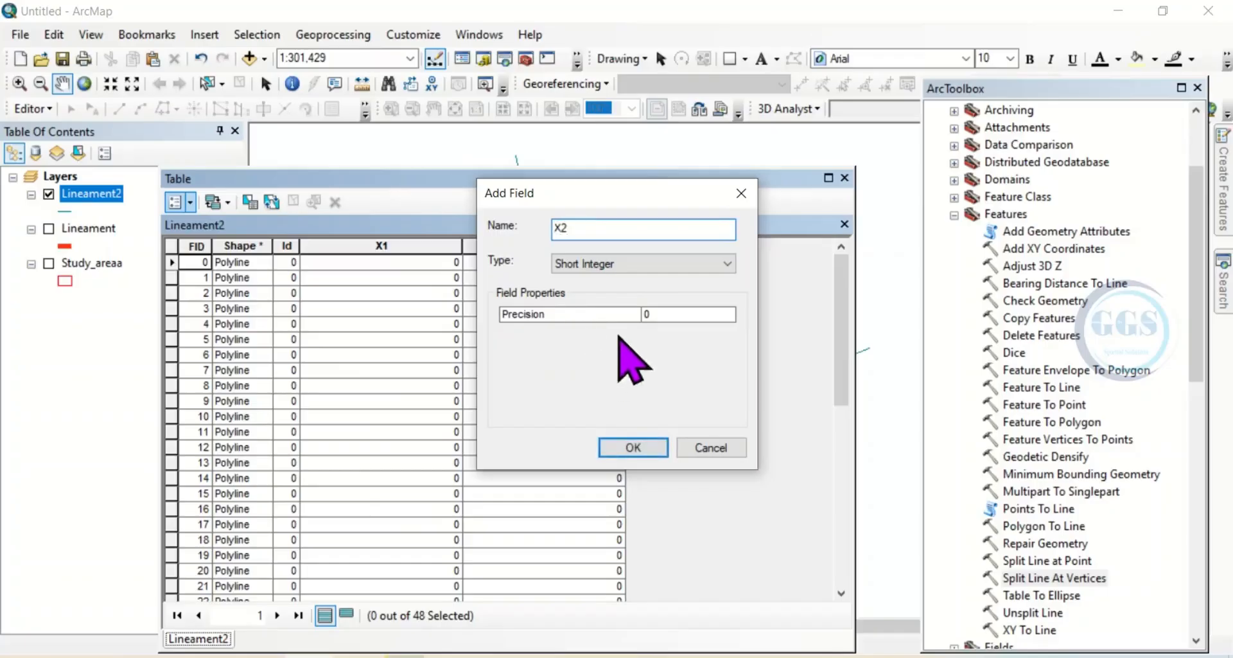
pyautogui.click(642, 265)
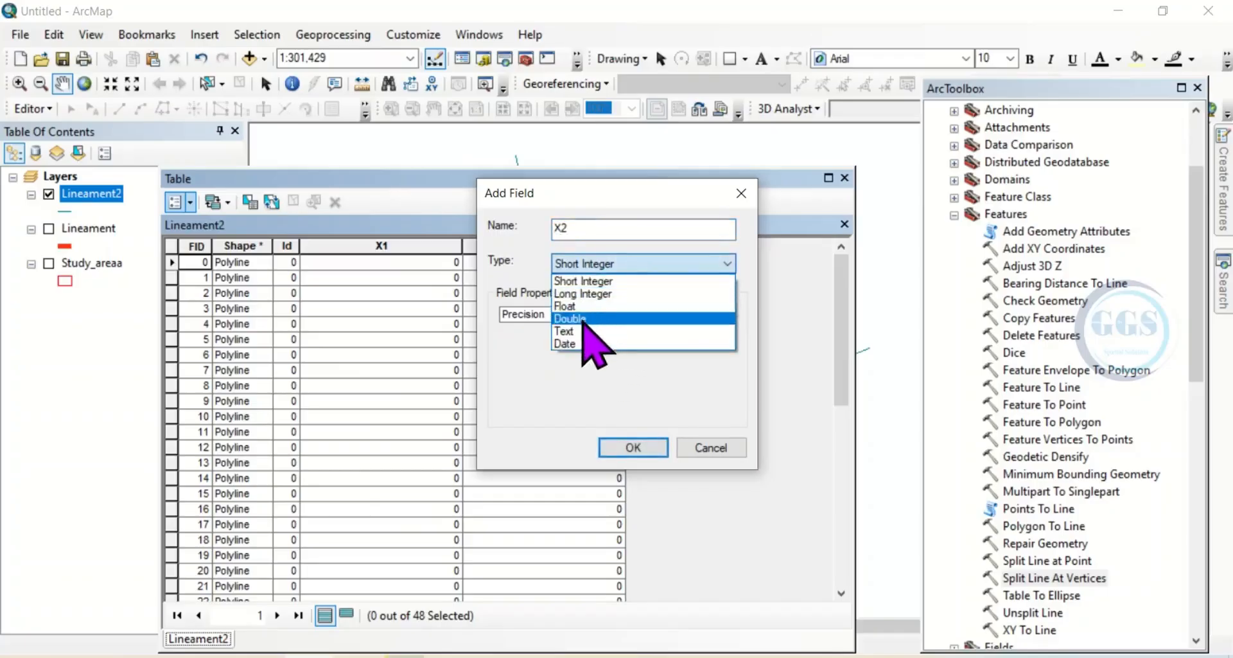
pyautogui.click(594, 318)
pyautogui.click(636, 448)
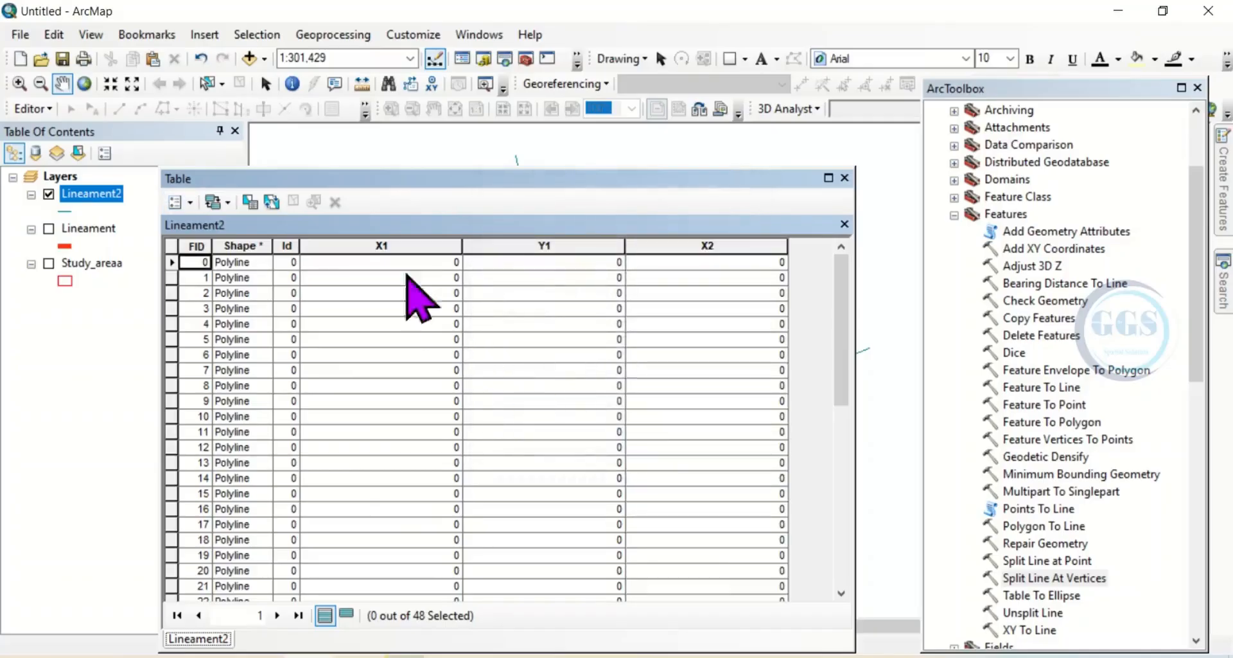
# - Add a field named Y2 of type Double to the Lineament2 attribute table
pyautogui.click(191, 202)
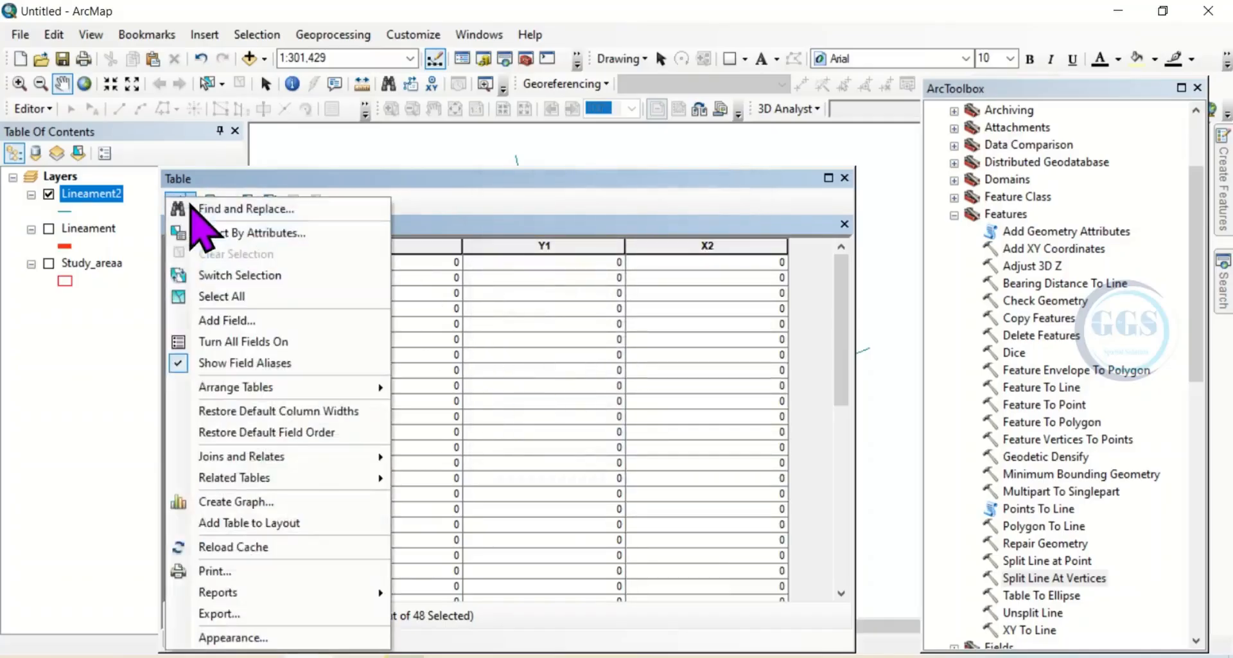
pyautogui.click(253, 317)
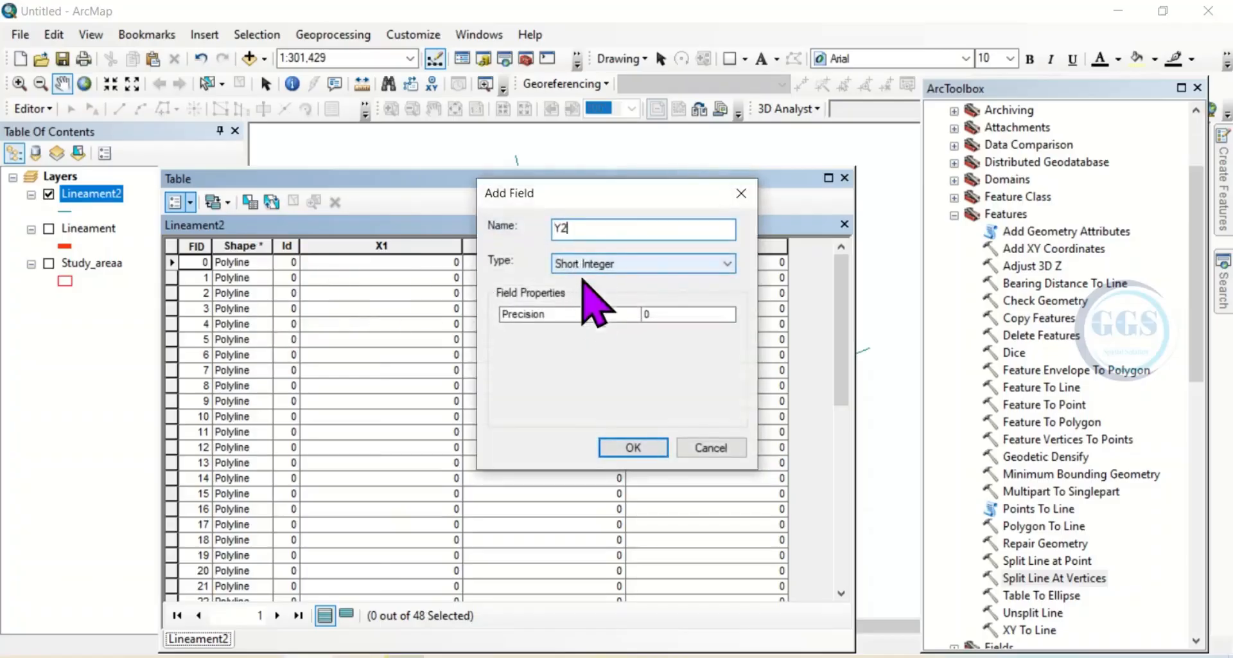
pyautogui.write('Y2')
pyautogui.click(585, 261)
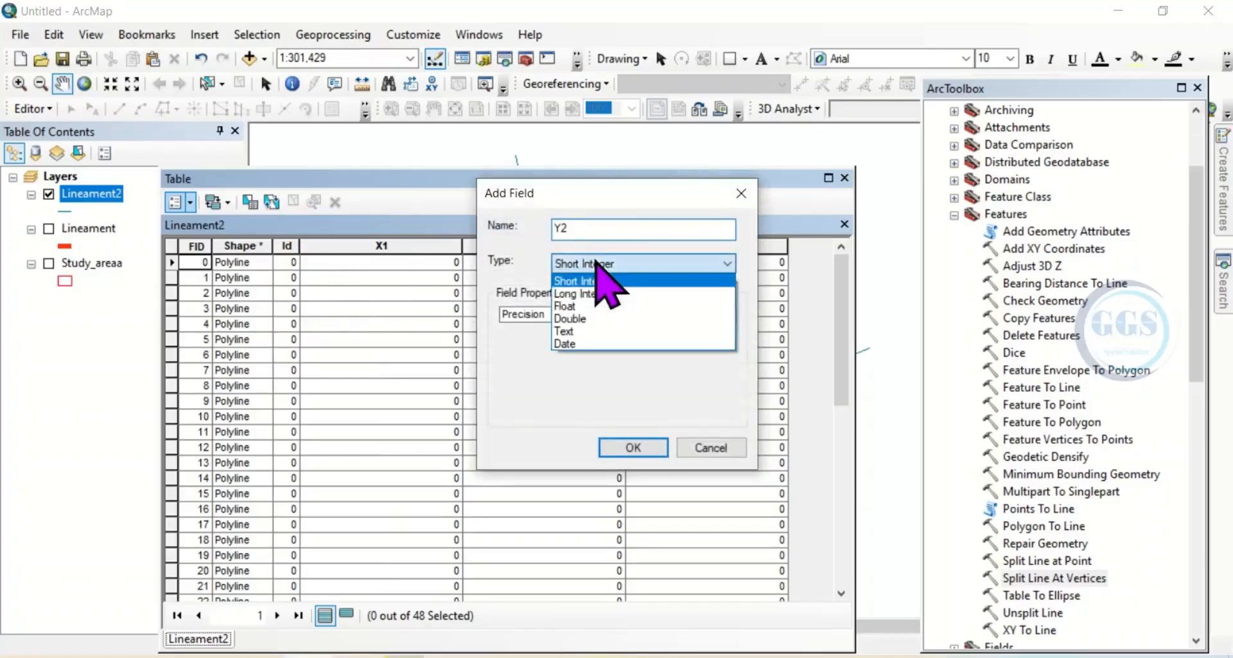
pyautogui.click(583, 318)
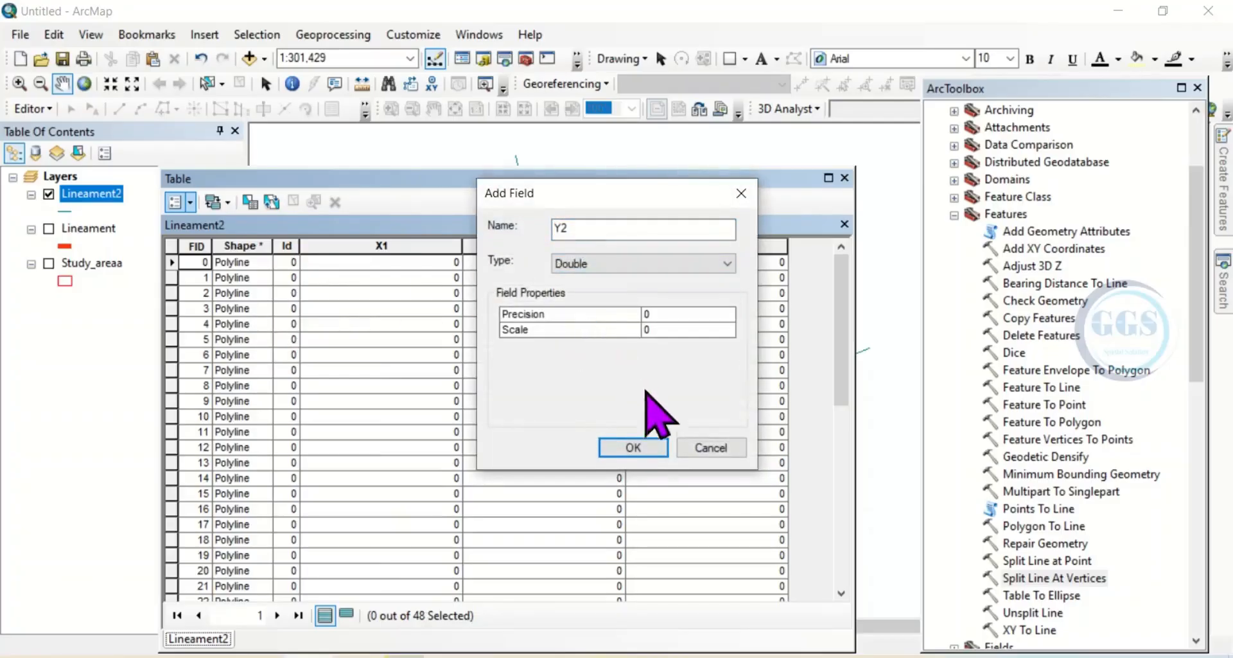
pyautogui.click(633, 447)
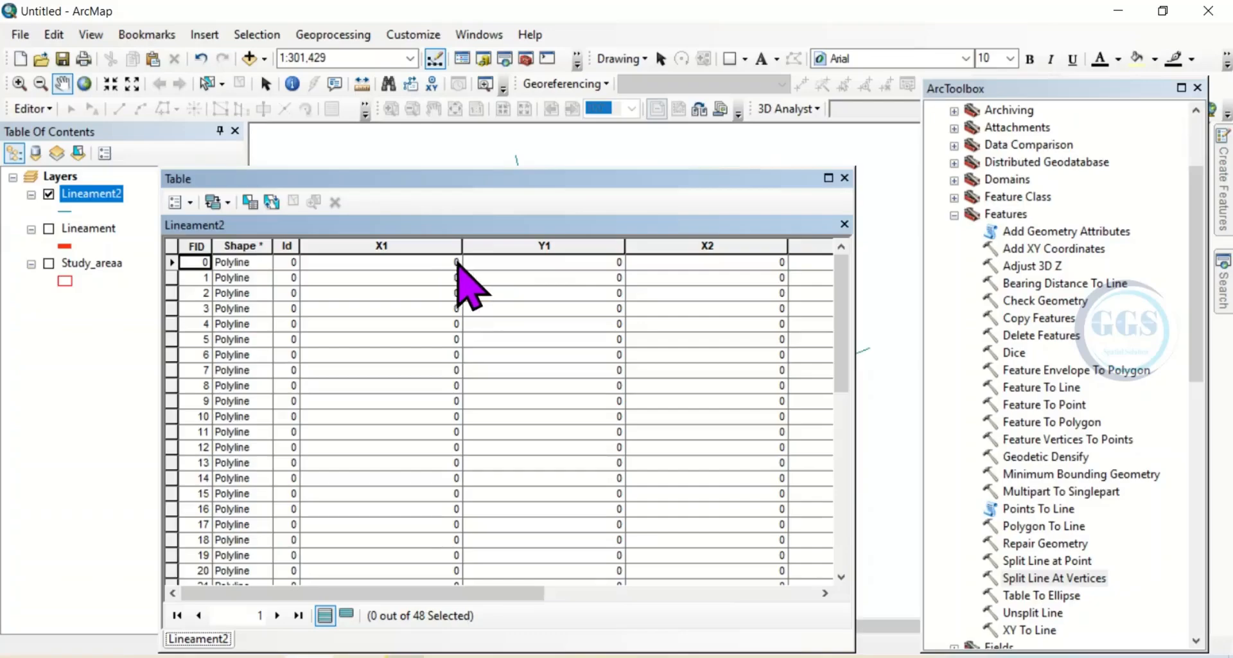
# - Calculate the X1 field's geometry as X Coordinate of Line Start in meters, using the data source's coordinate system
pyautogui.rightClick(389, 246)
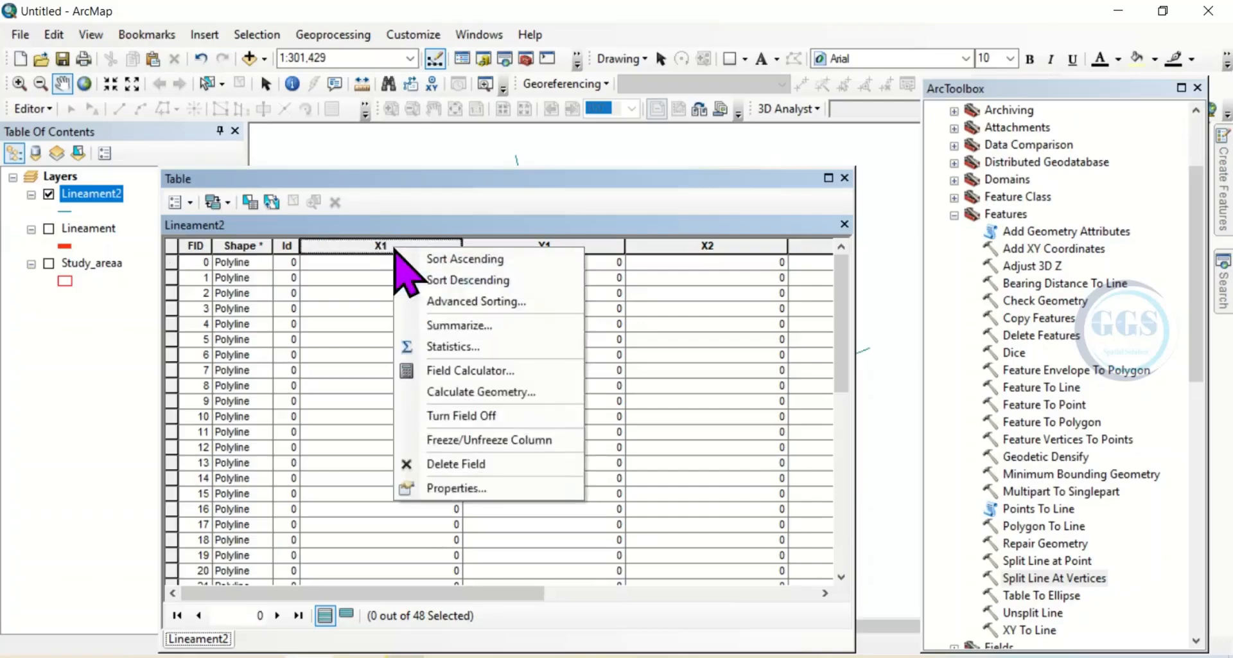
pyautogui.click(482, 392)
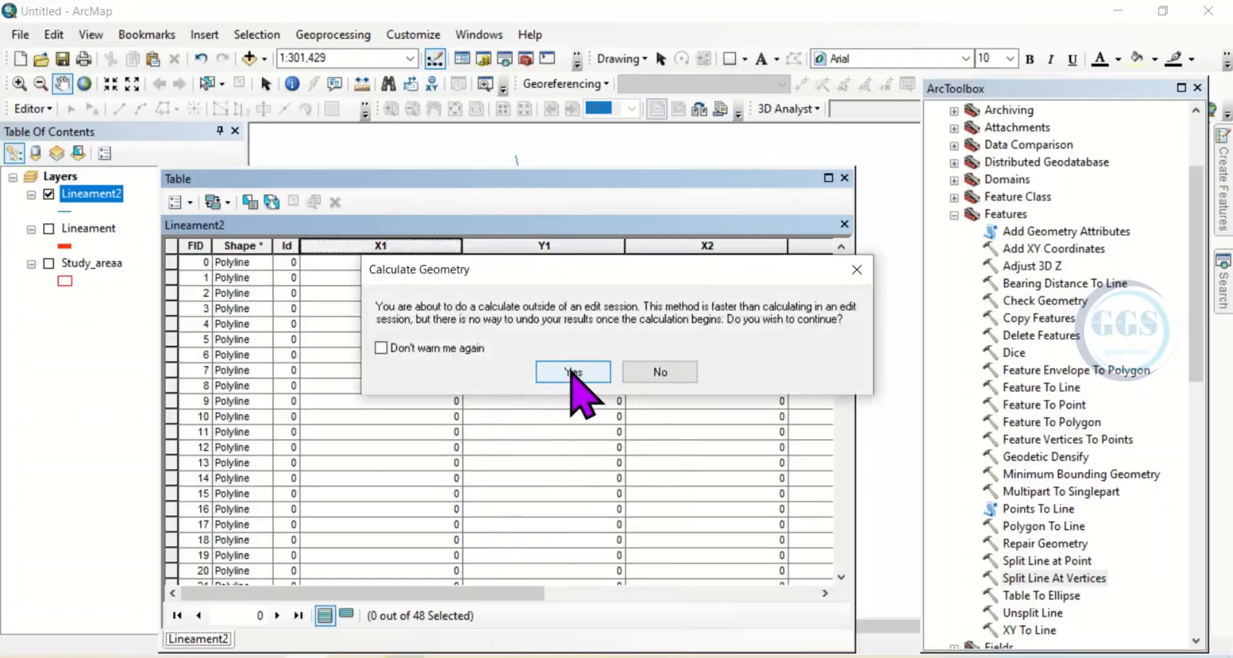
pyautogui.click(573, 371)
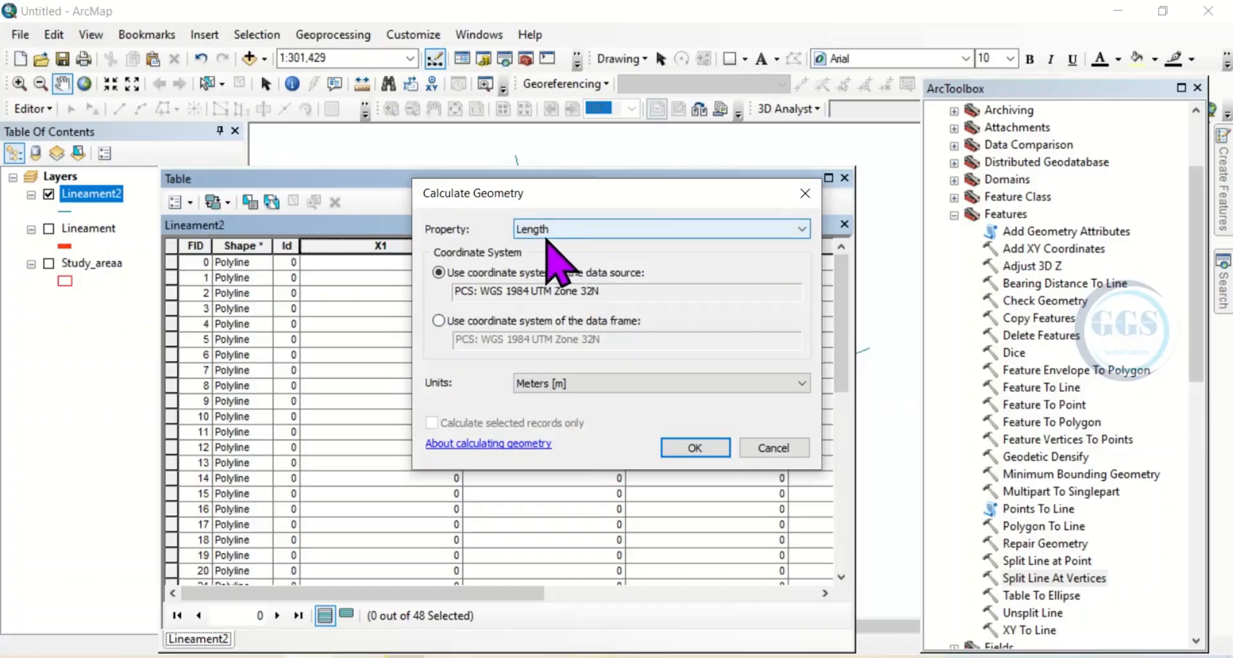
pyautogui.click(801, 229)
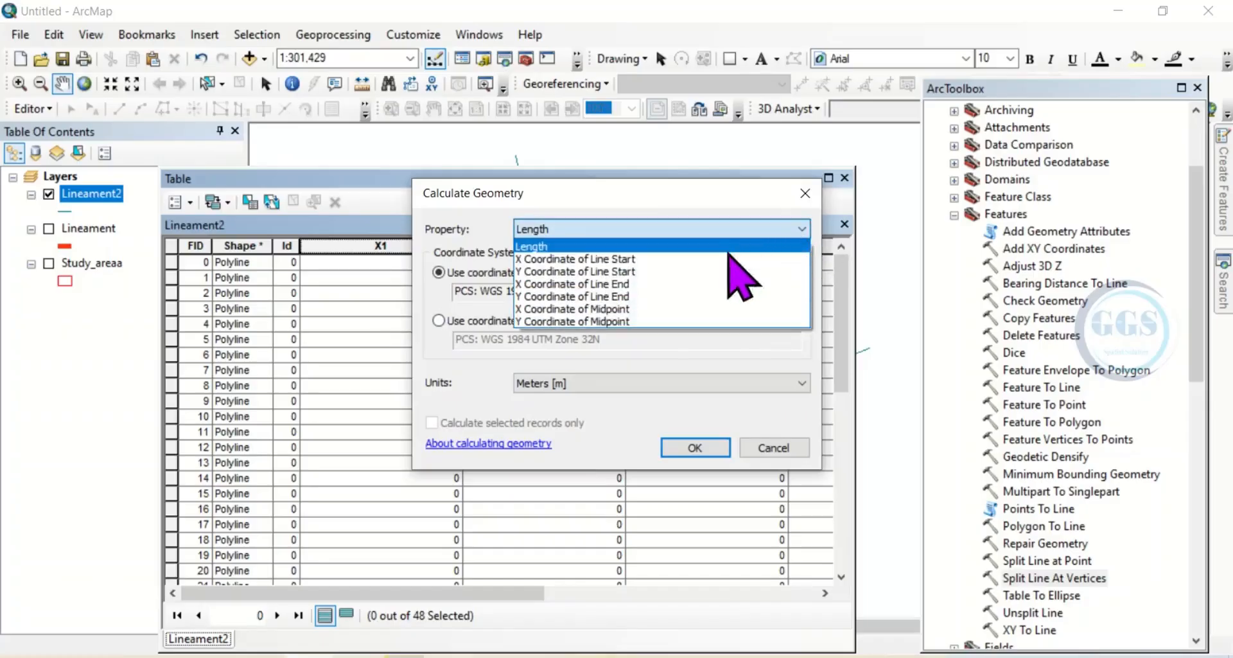
pyautogui.click(587, 259)
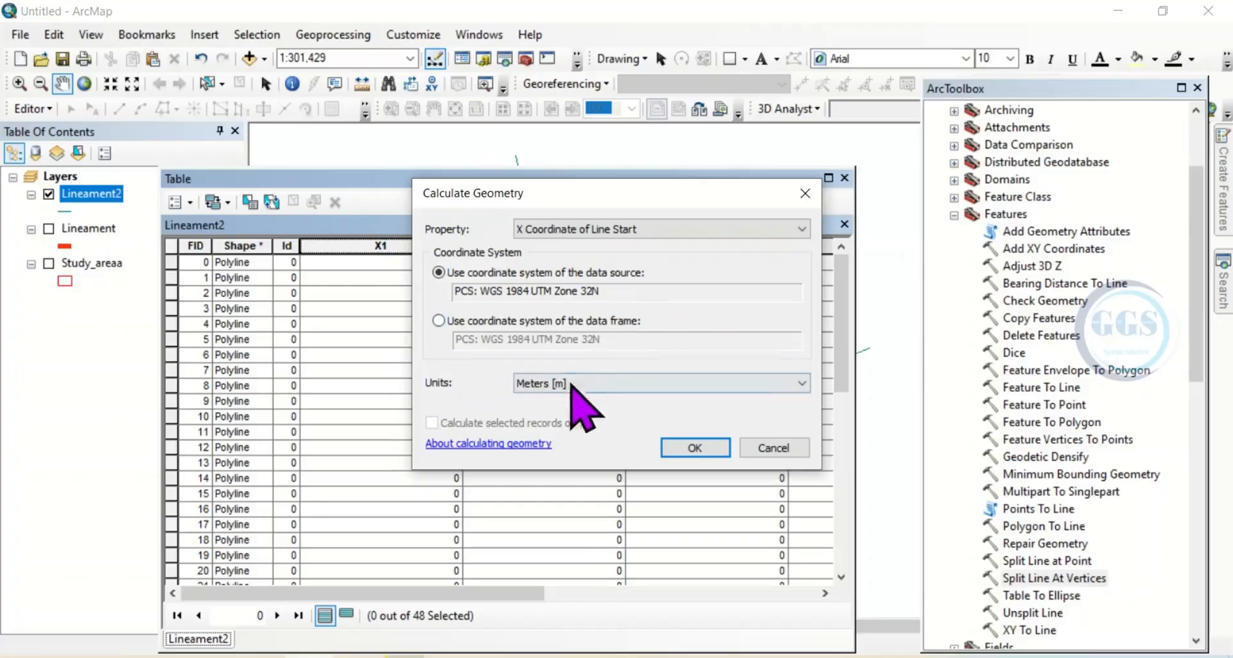
pyautogui.click(796, 385)
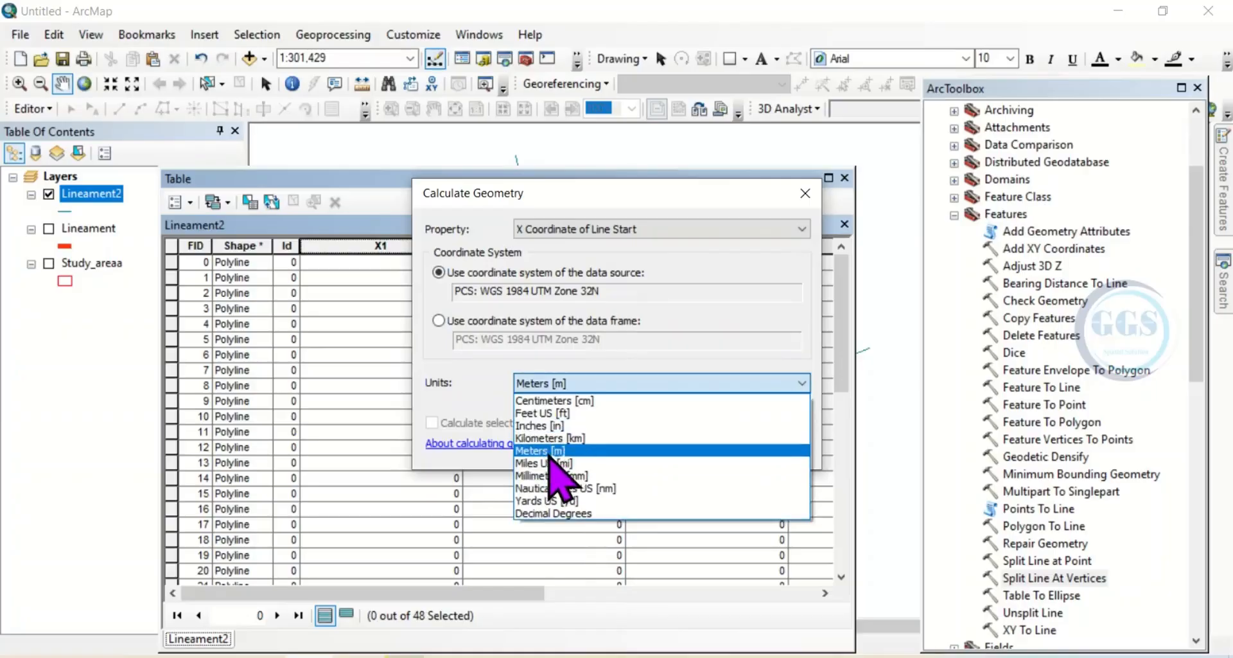
pyautogui.click(548, 452)
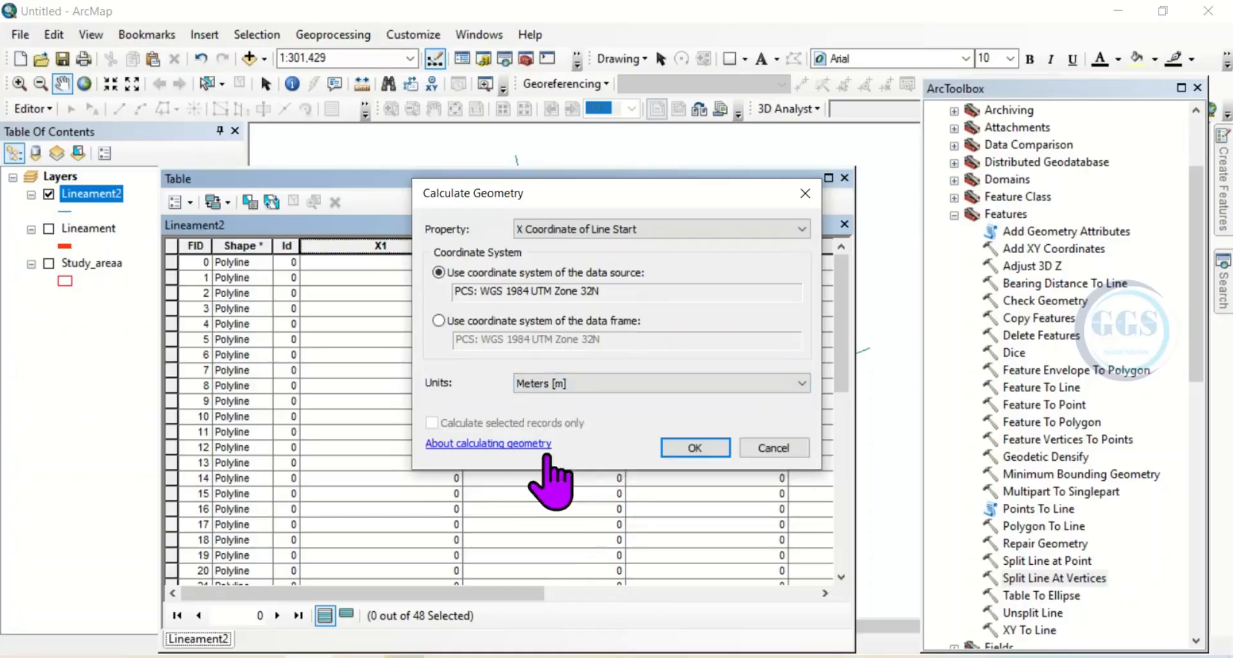
pyautogui.click(691, 445)
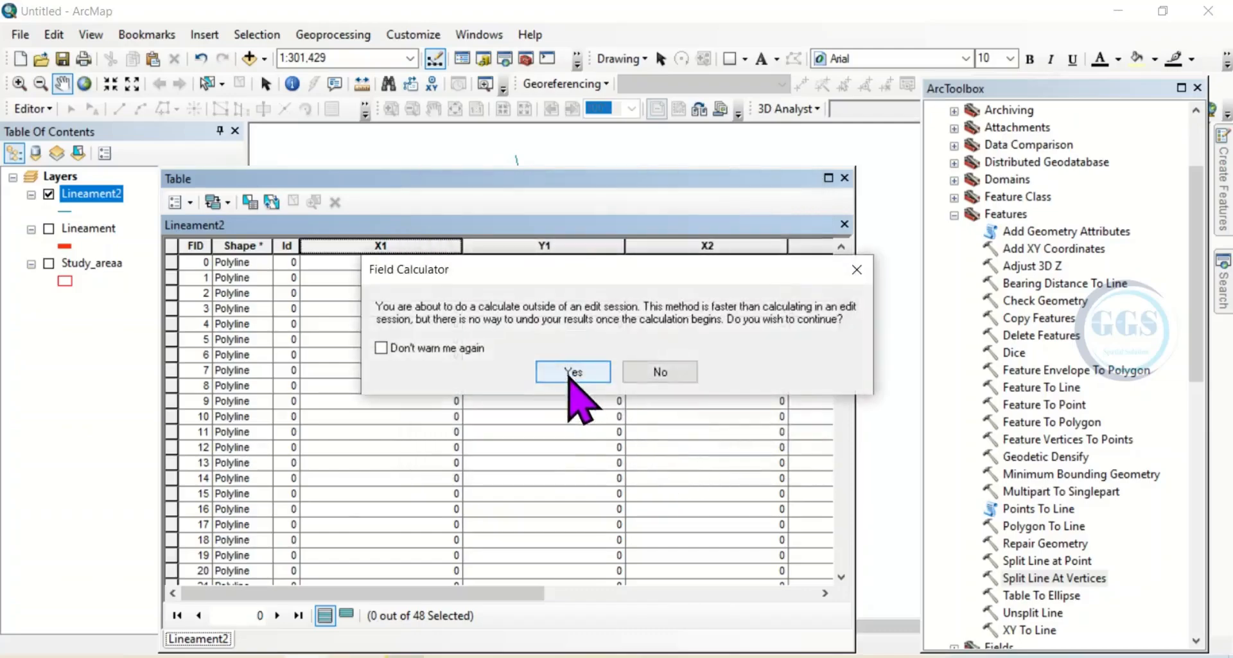
pyautogui.click(569, 370)
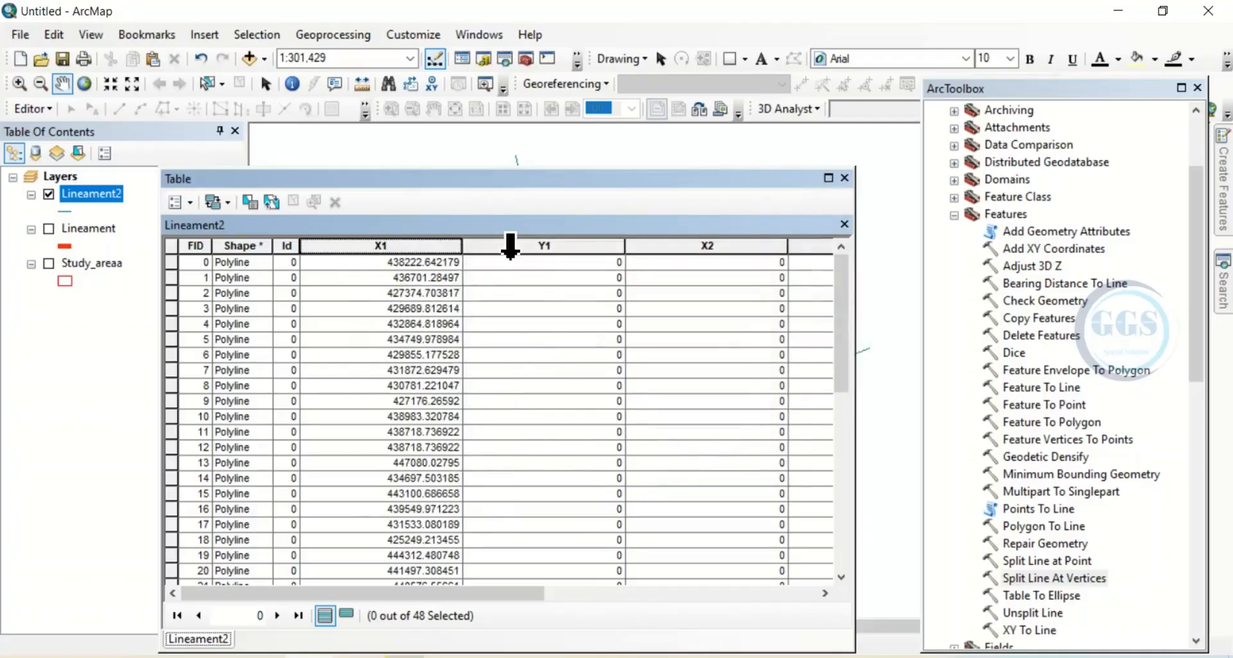
# - Calculate the Y1 field's geometry as Y Coordinate of Line Start in meters
pyautogui.rightClick(515, 247)
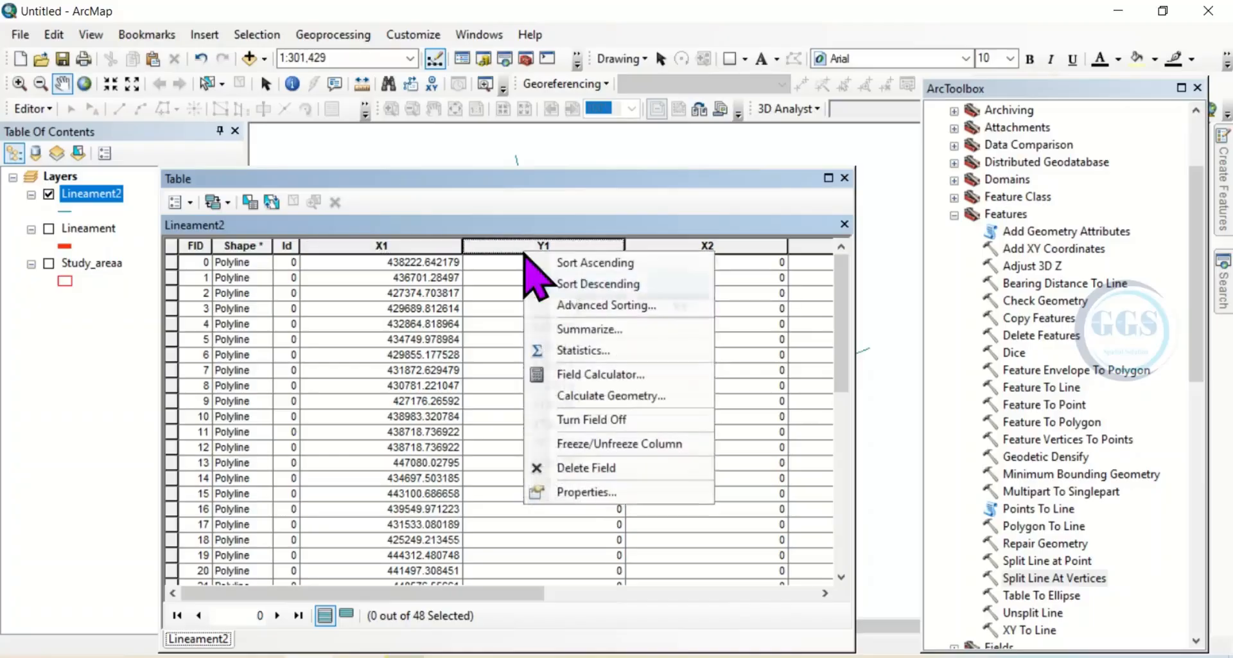
pyautogui.click(606, 395)
pyautogui.click(573, 373)
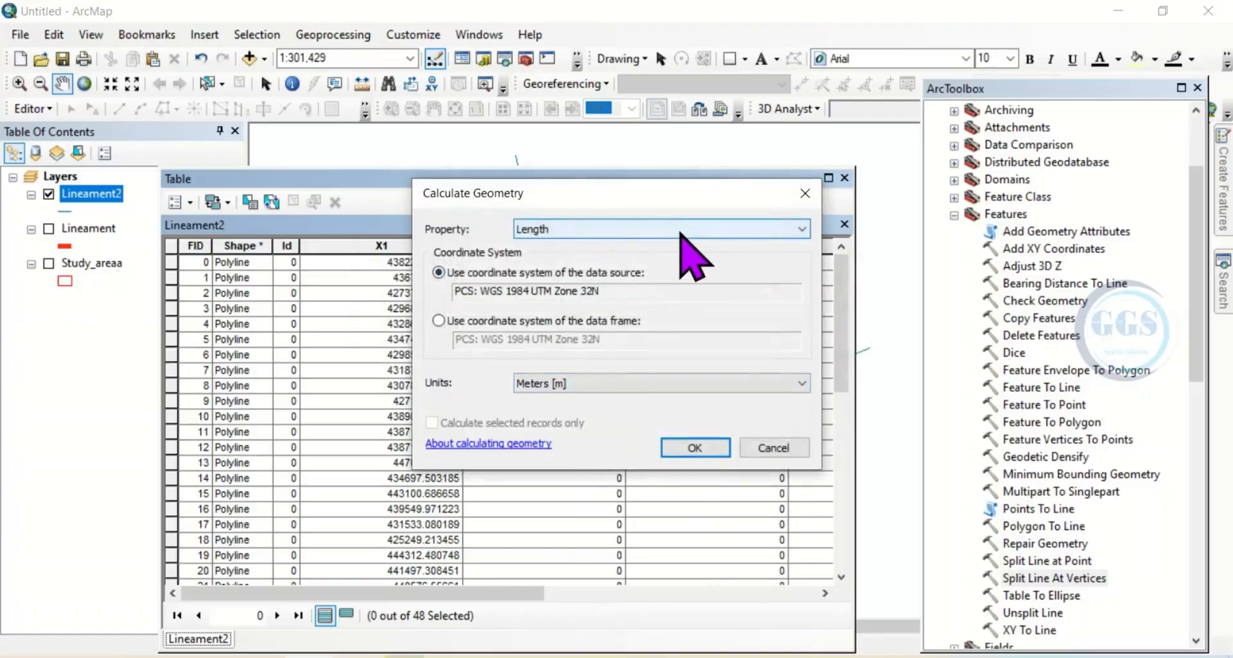
pyautogui.click(680, 231)
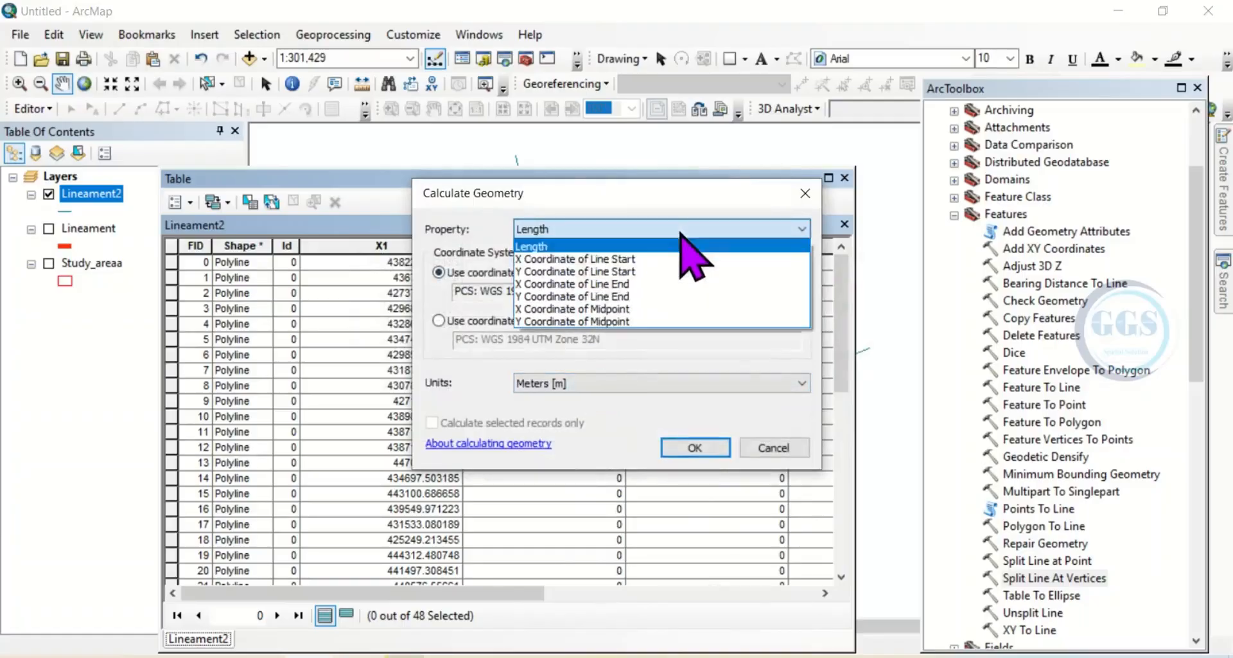
pyautogui.click(580, 272)
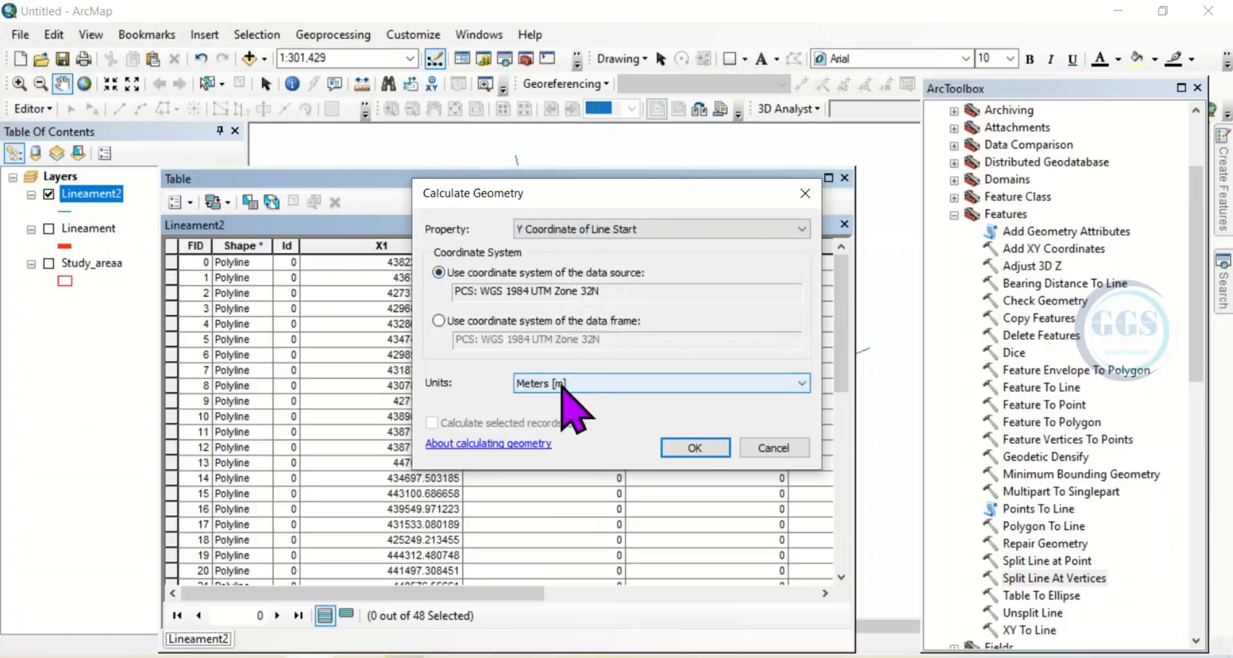
pyautogui.click(692, 448)
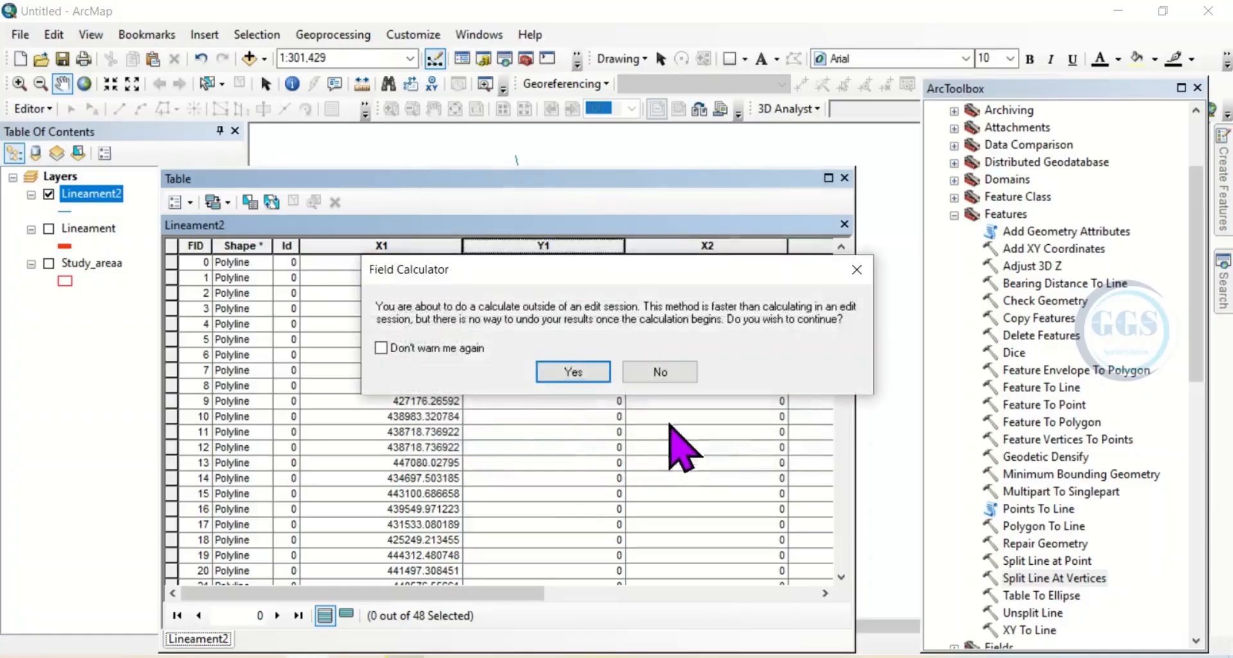
pyautogui.click(578, 370)
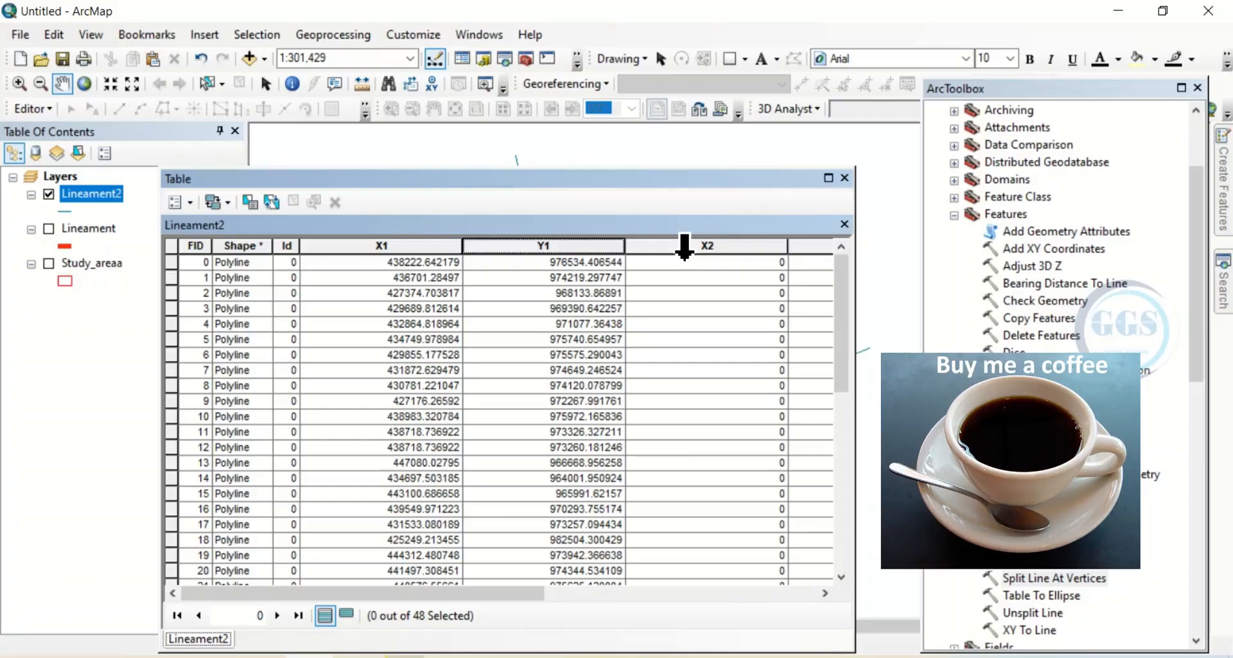
# - Calculate the X2 field's geometry as X Coordinate of Line End in meters
pyautogui.rightClick(685, 246)
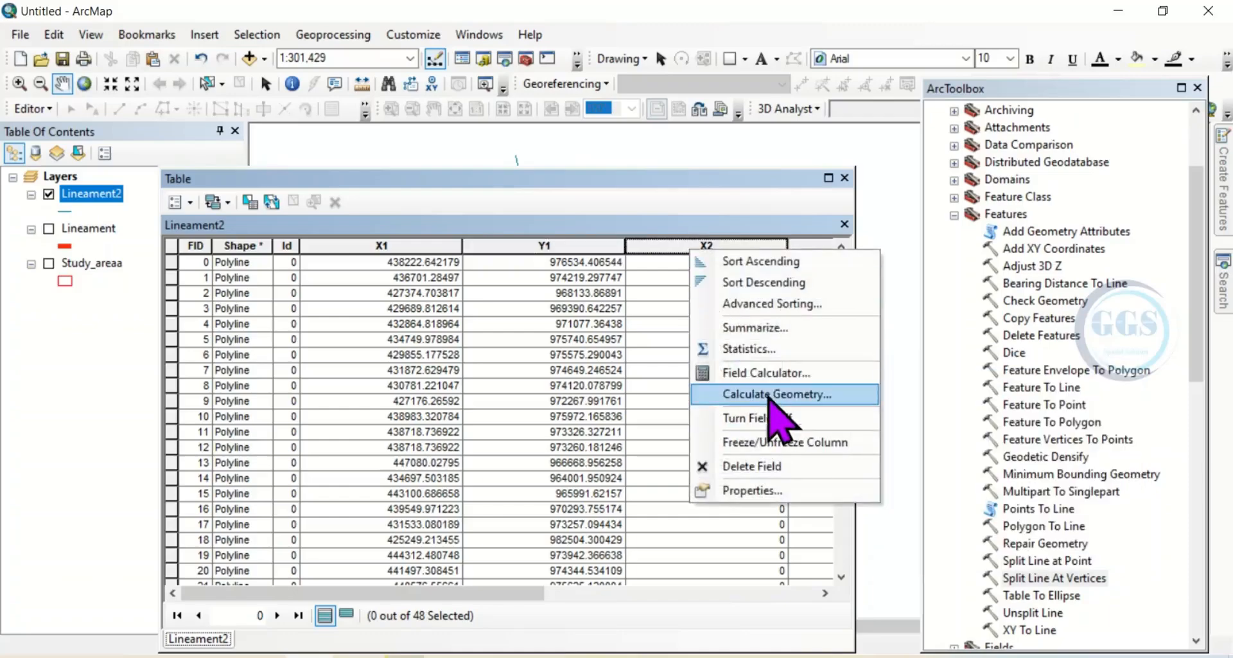
pyautogui.click(769, 399)
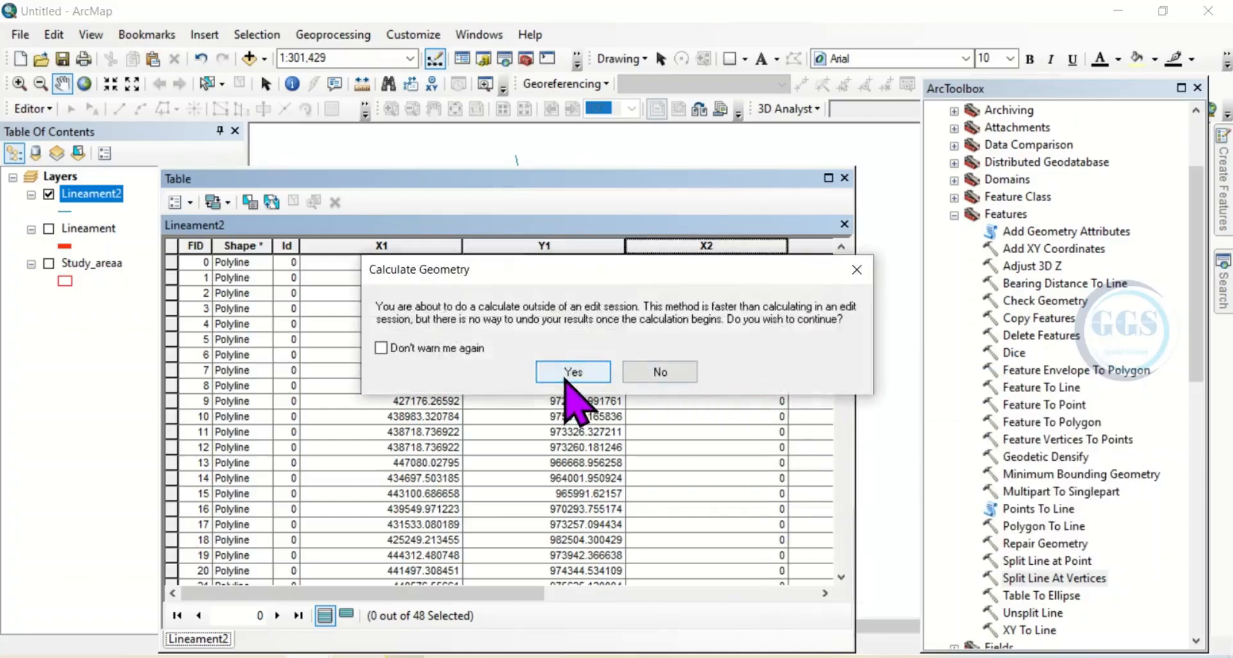
pyautogui.click(566, 376)
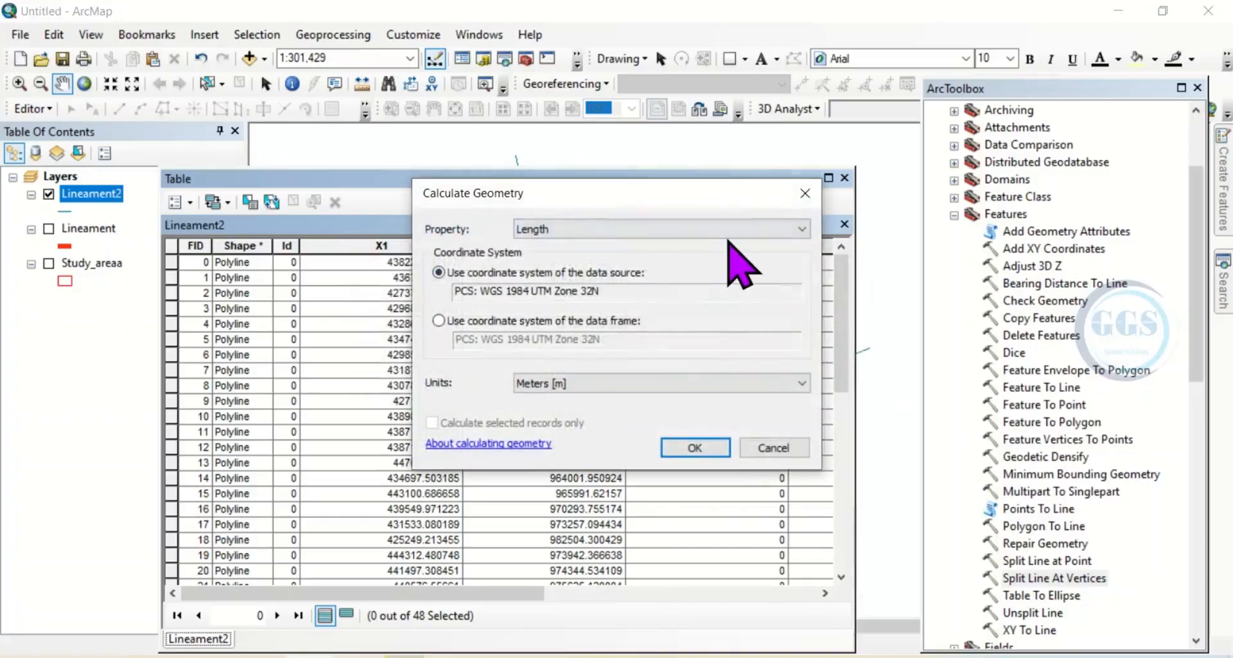
pyautogui.click(729, 232)
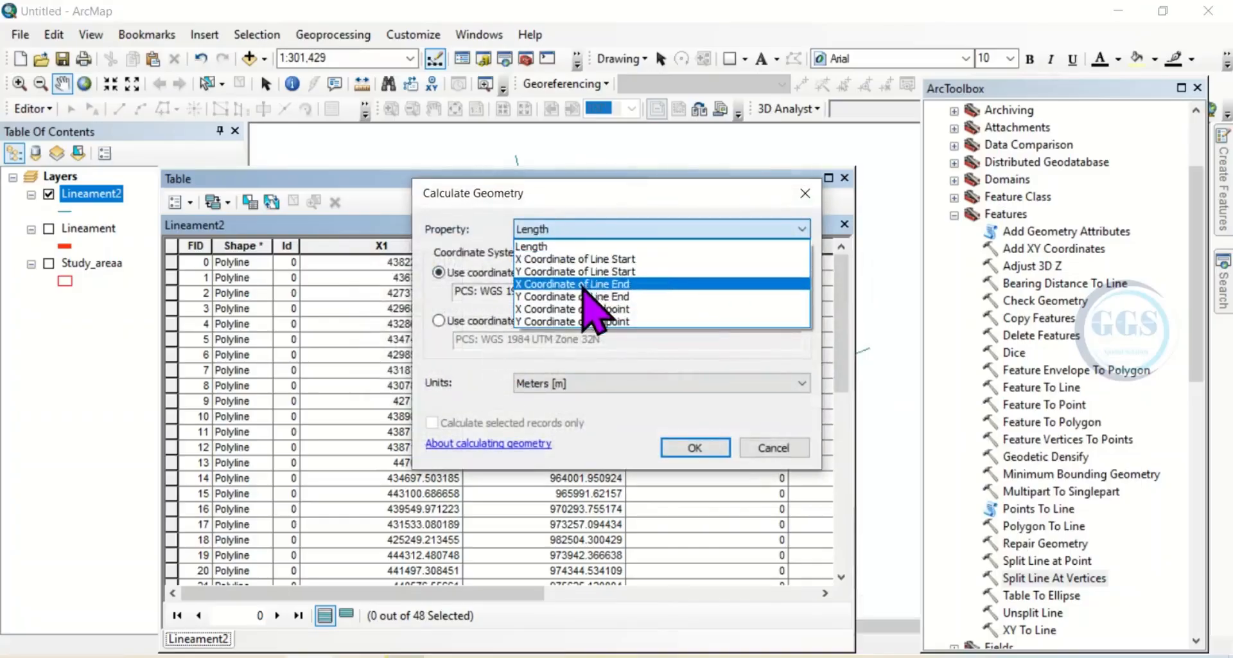
pyautogui.click(586, 284)
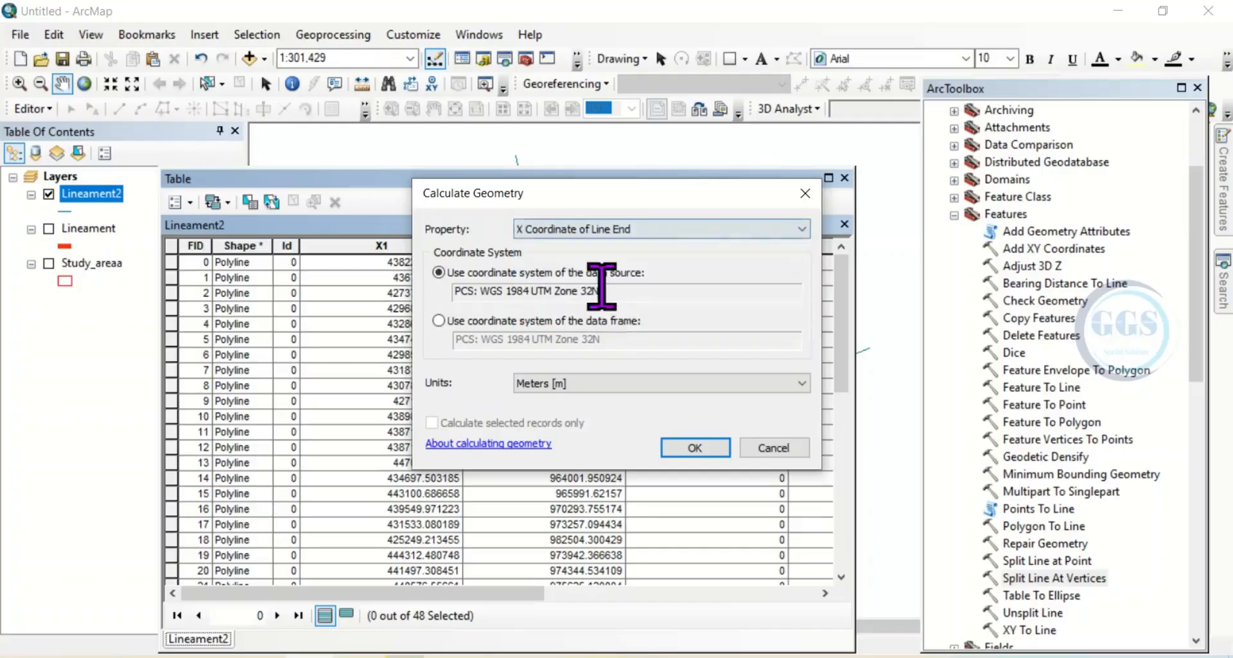
pyautogui.click(687, 447)
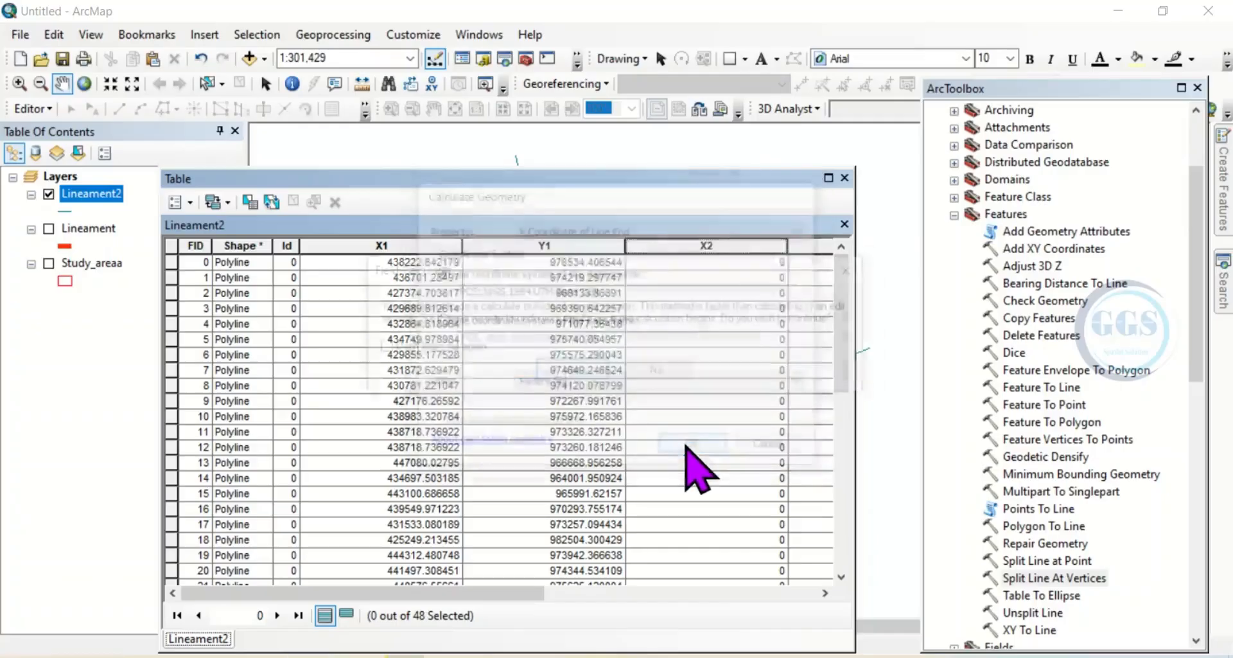
pyautogui.click(594, 372)
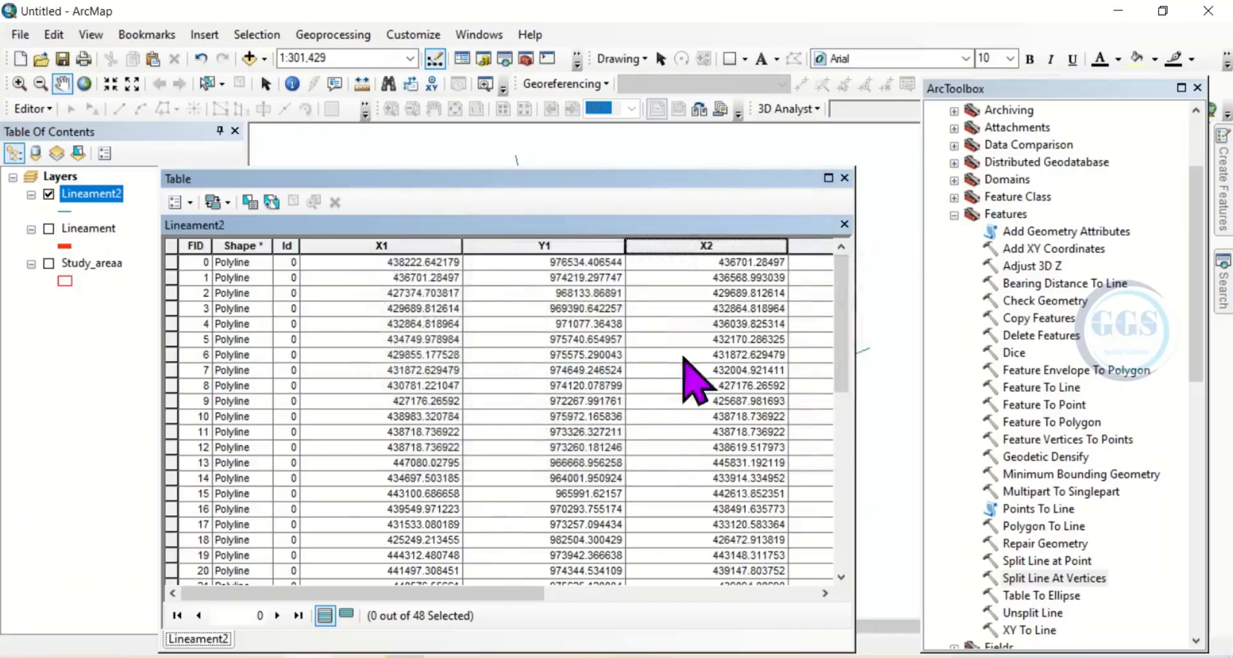
# - Calculate the Y2 field's geometry as Y Coordinate of Line End in meters and close the attribute table
pyautogui.click(600, 592)
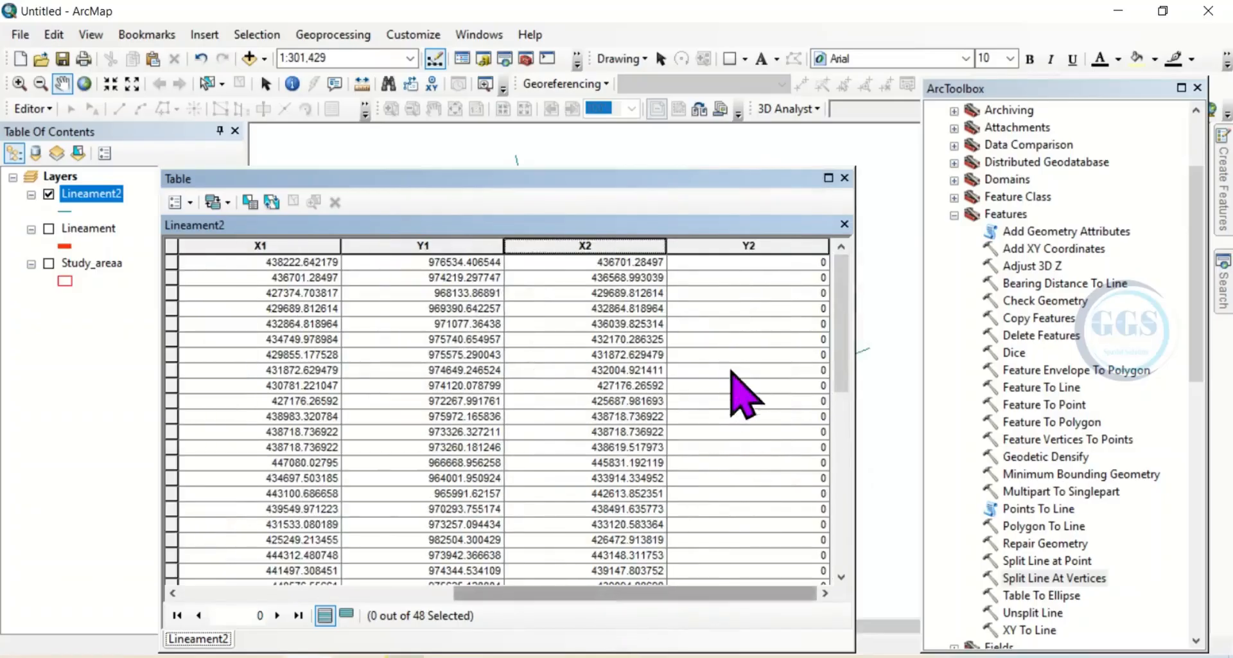
pyautogui.rightClick(760, 252)
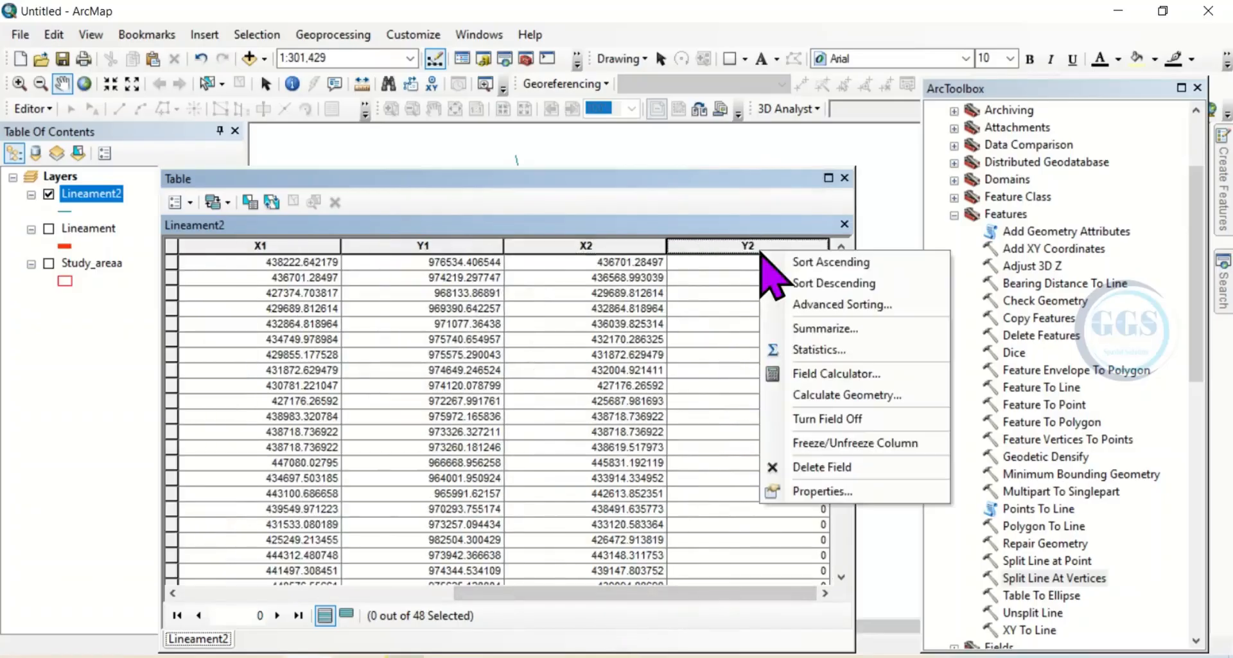
pyautogui.click(845, 394)
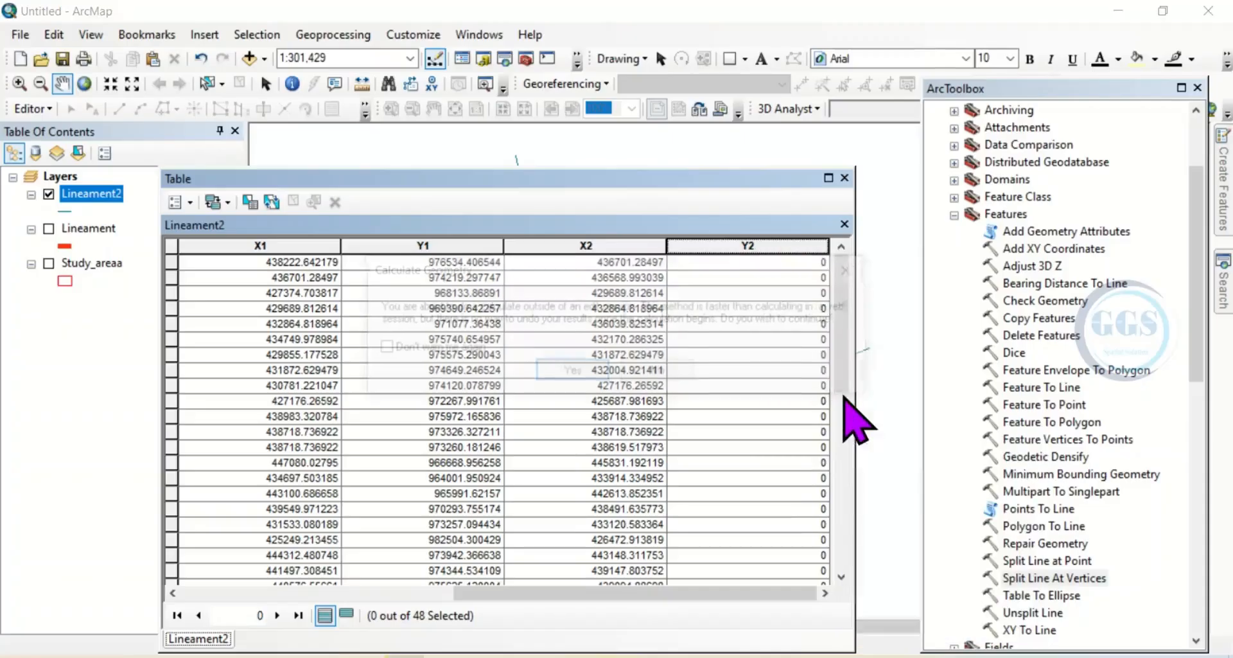
pyautogui.click(596, 371)
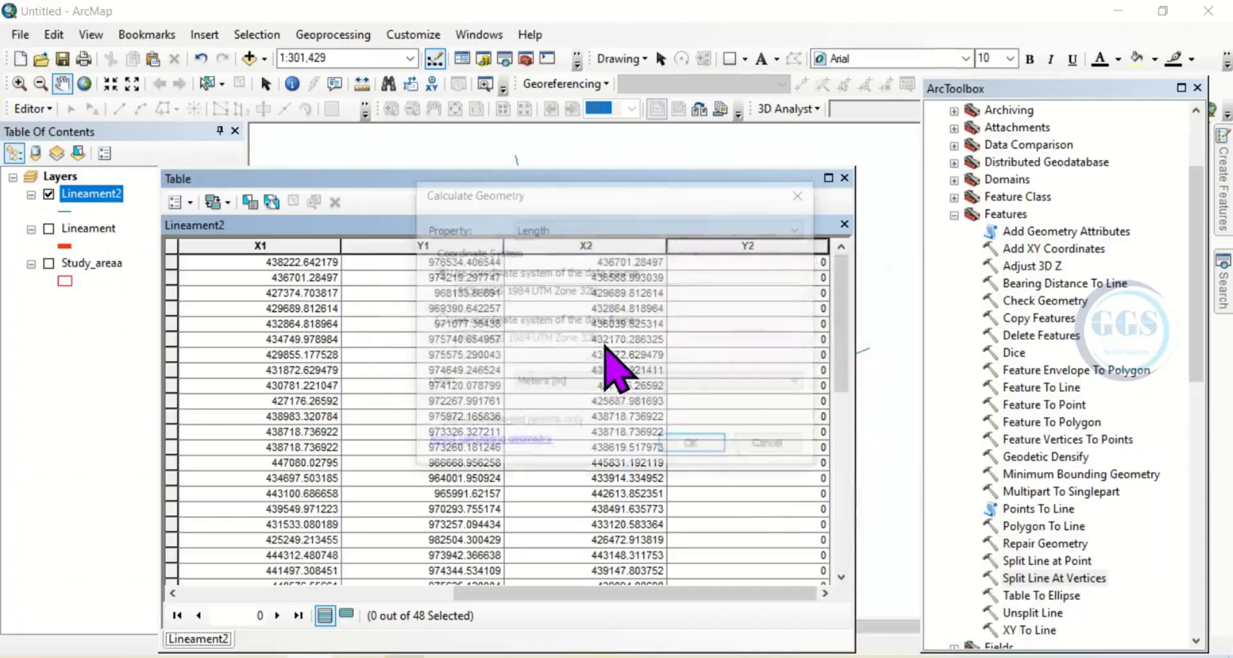
pyautogui.click(614, 231)
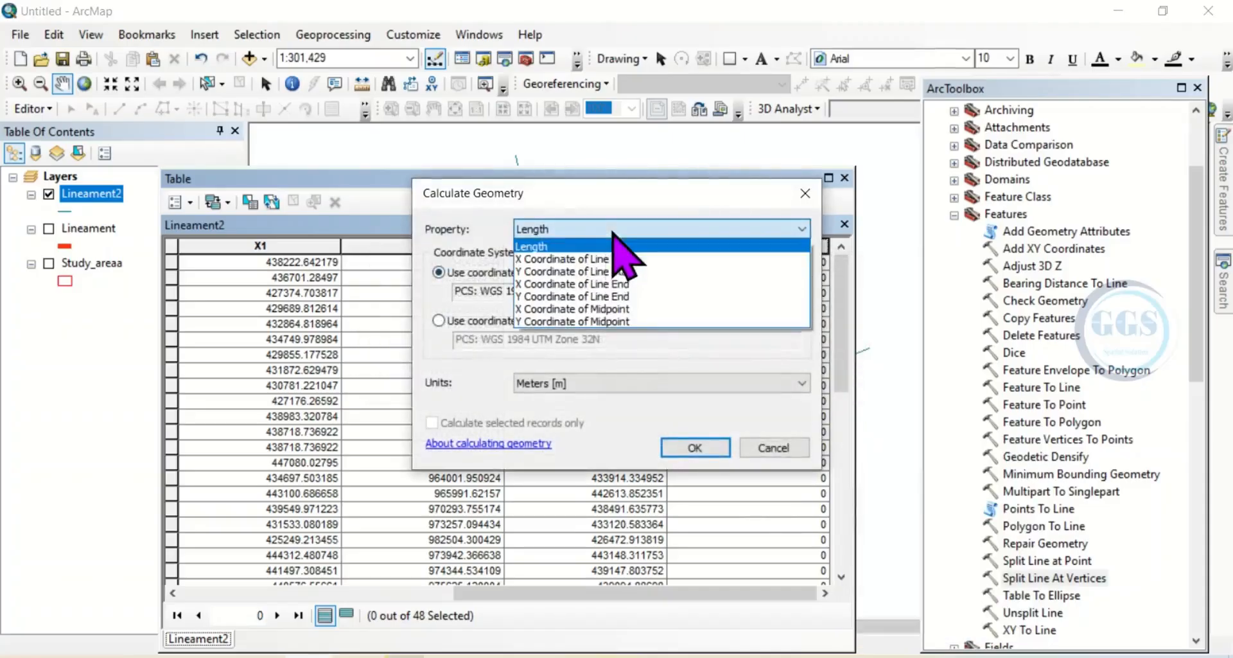
pyautogui.click(589, 296)
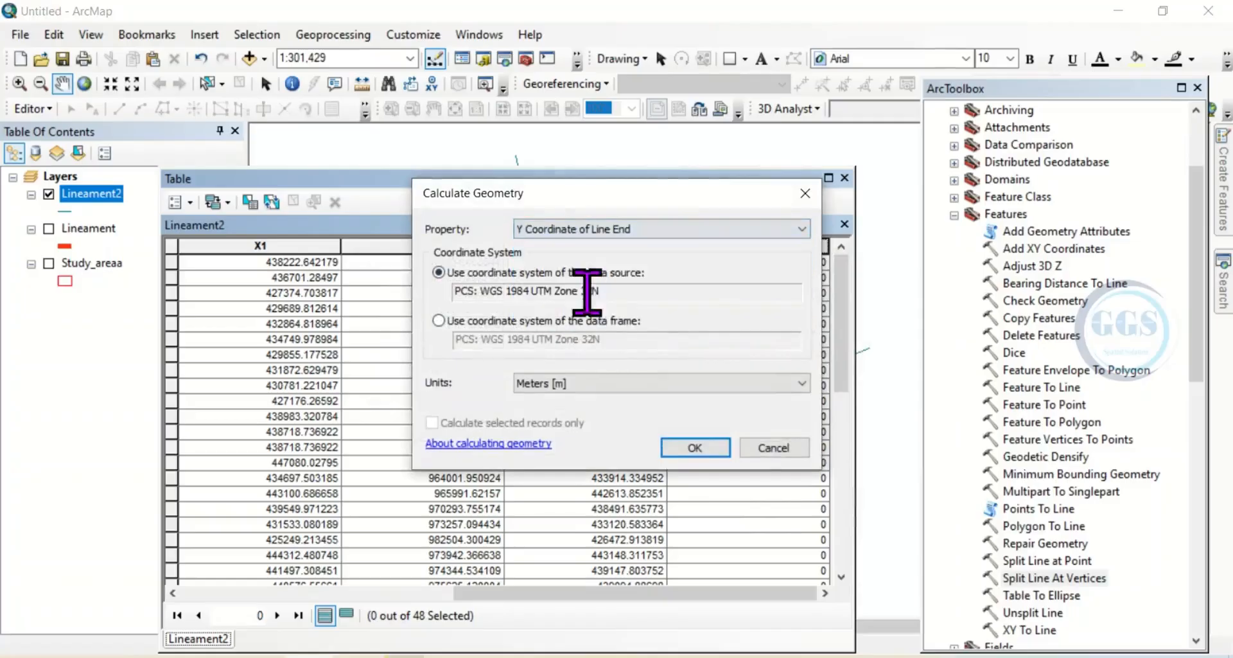
pyautogui.click(710, 449)
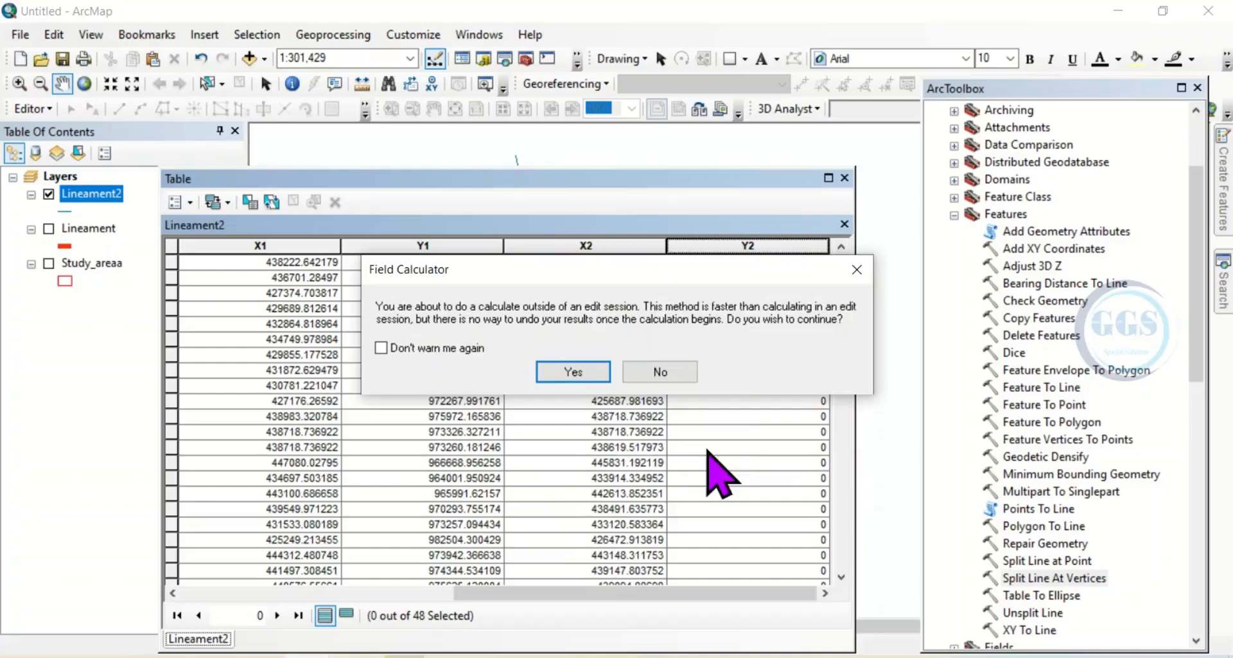
pyautogui.click(569, 376)
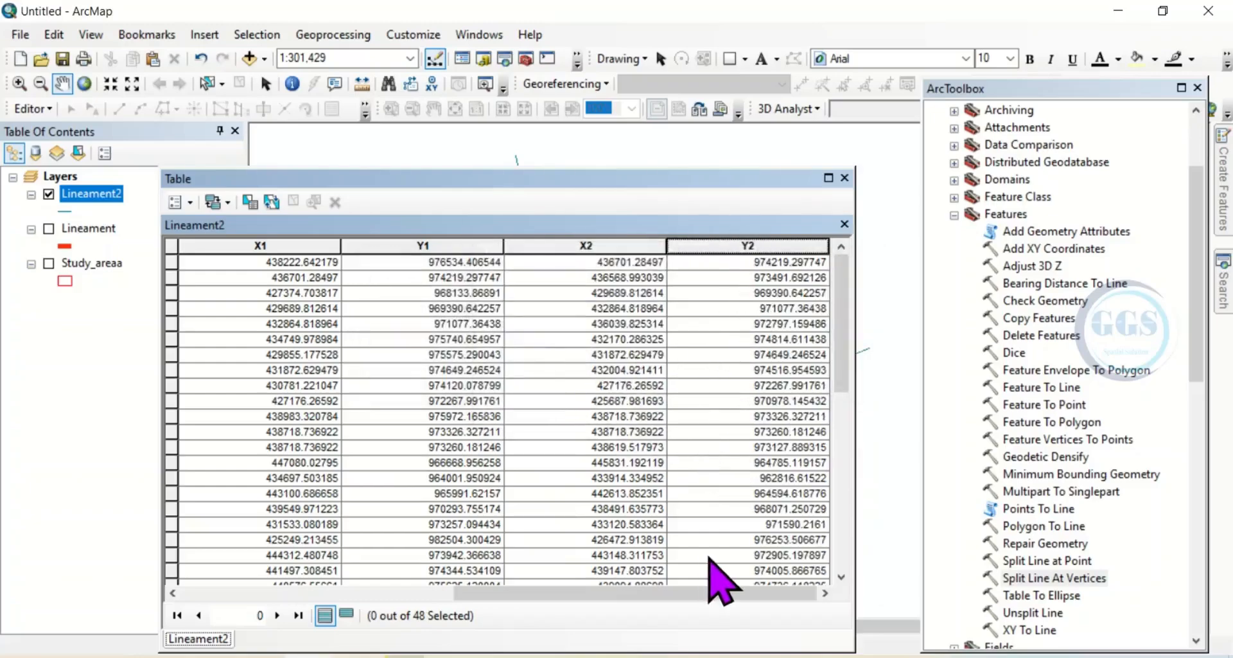
pyautogui.click(845, 178)
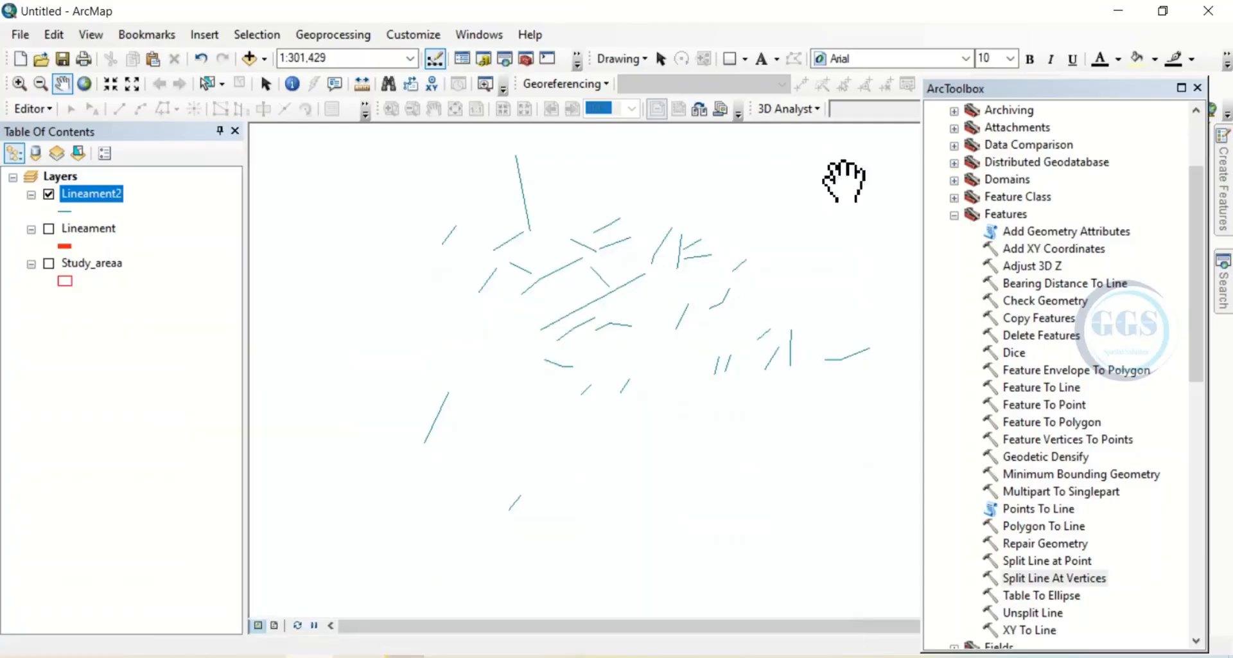
# - Export the Lineament2 layer to CAD as DXF_R2007, saving it as Lineamentdxf in the Lineament and rose diagram folder
pyautogui.rightClick(83, 198)
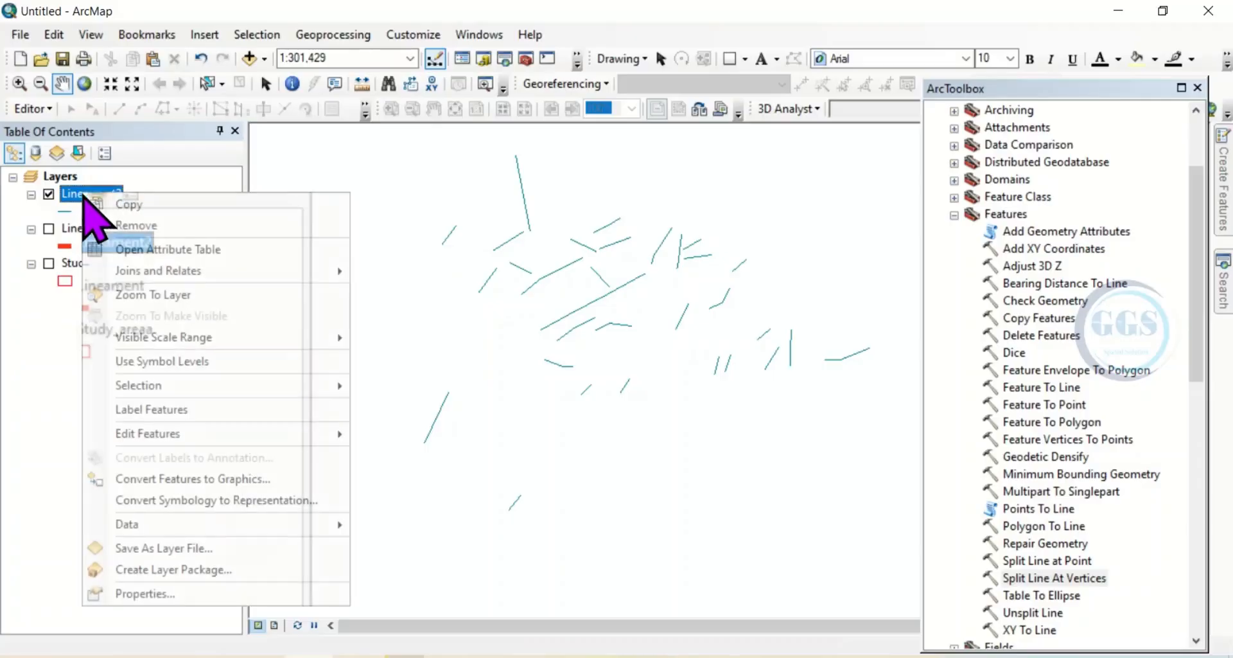
pyautogui.moveTo(166, 528)
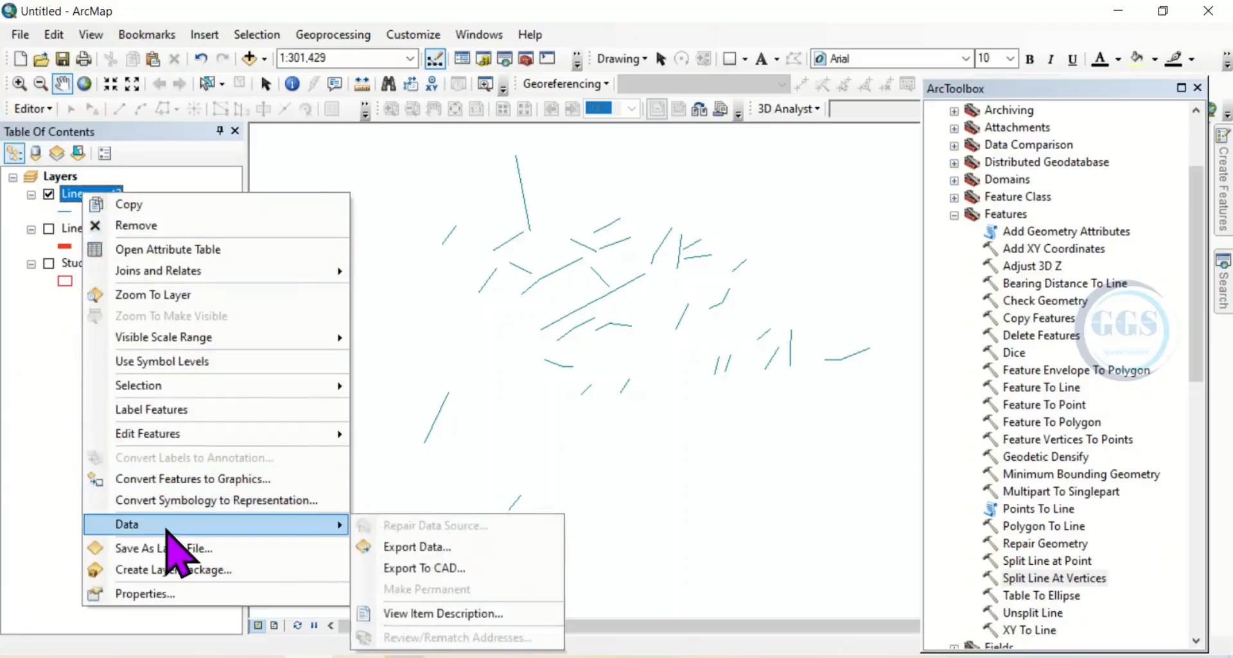
pyautogui.click(437, 567)
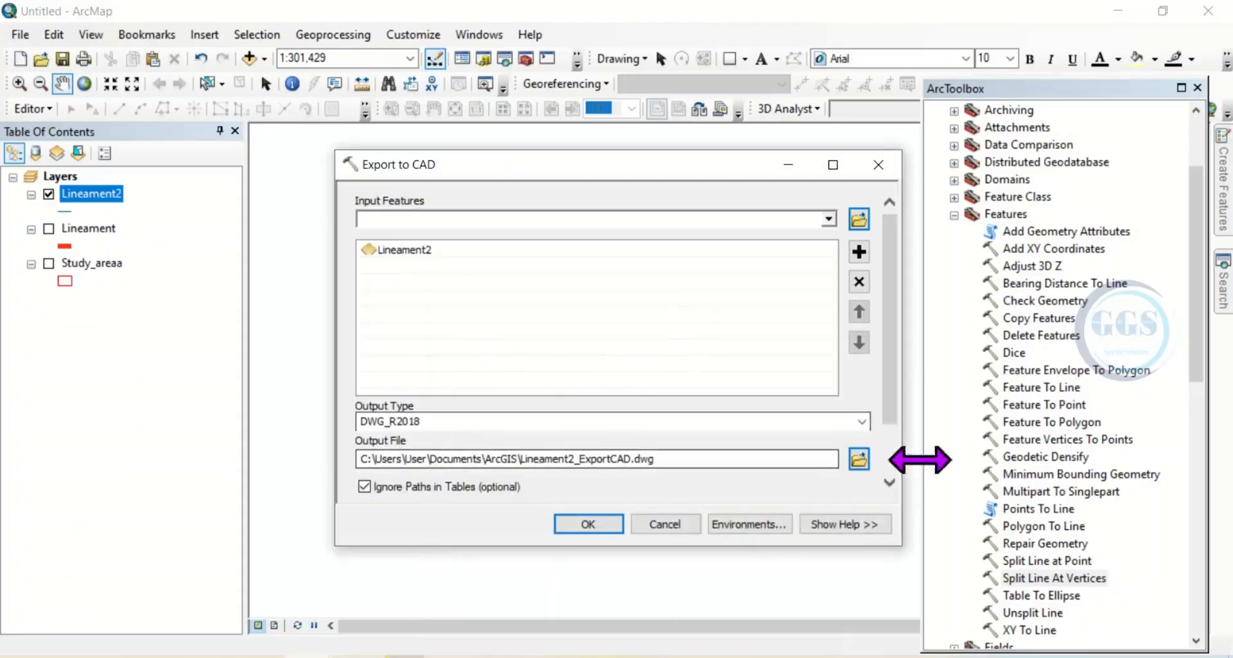
pyautogui.click(863, 424)
pyautogui.click(862, 423)
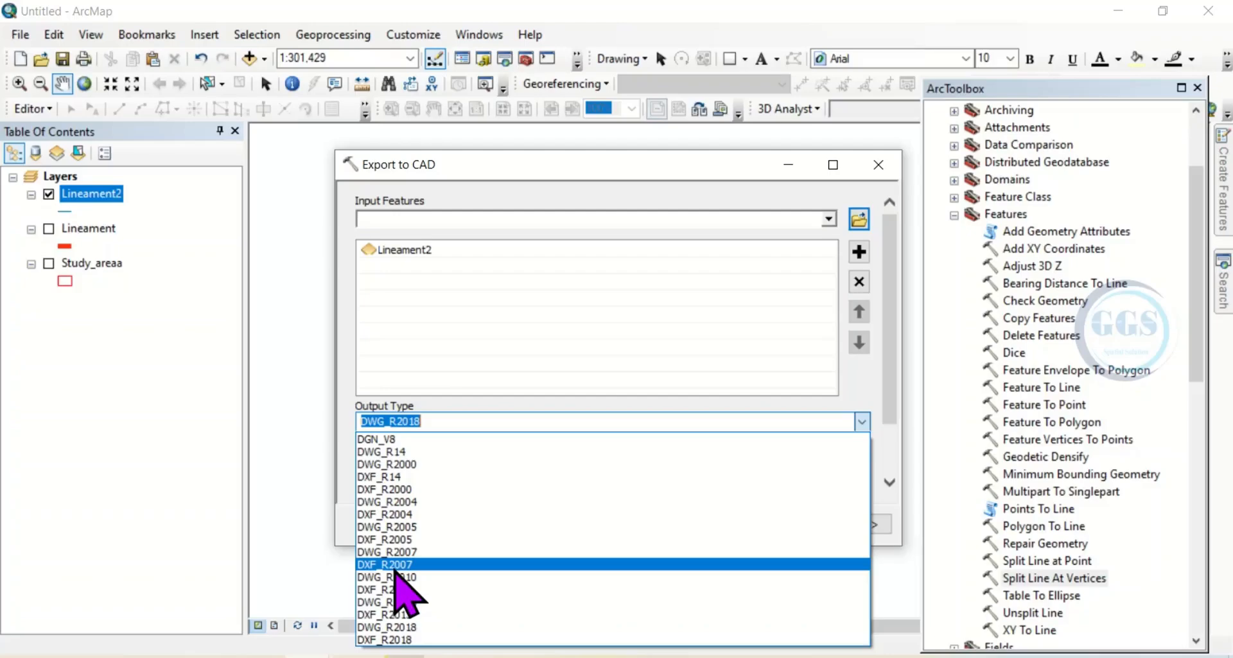
pyautogui.click(394, 564)
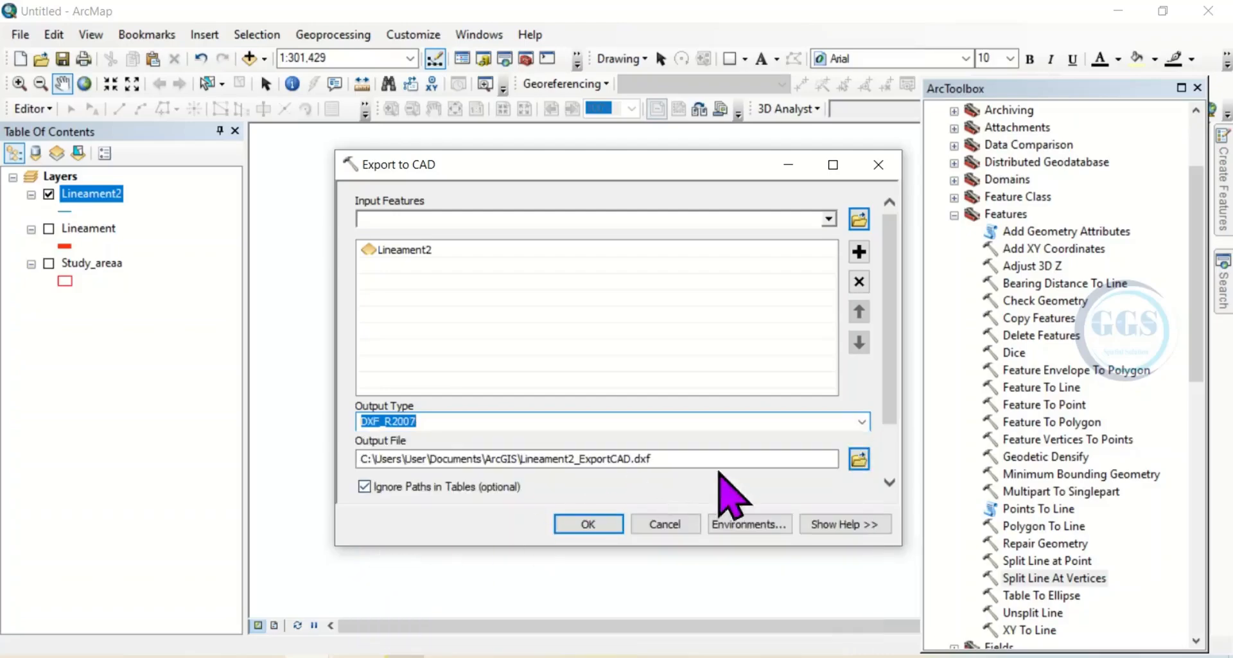
pyautogui.click(857, 460)
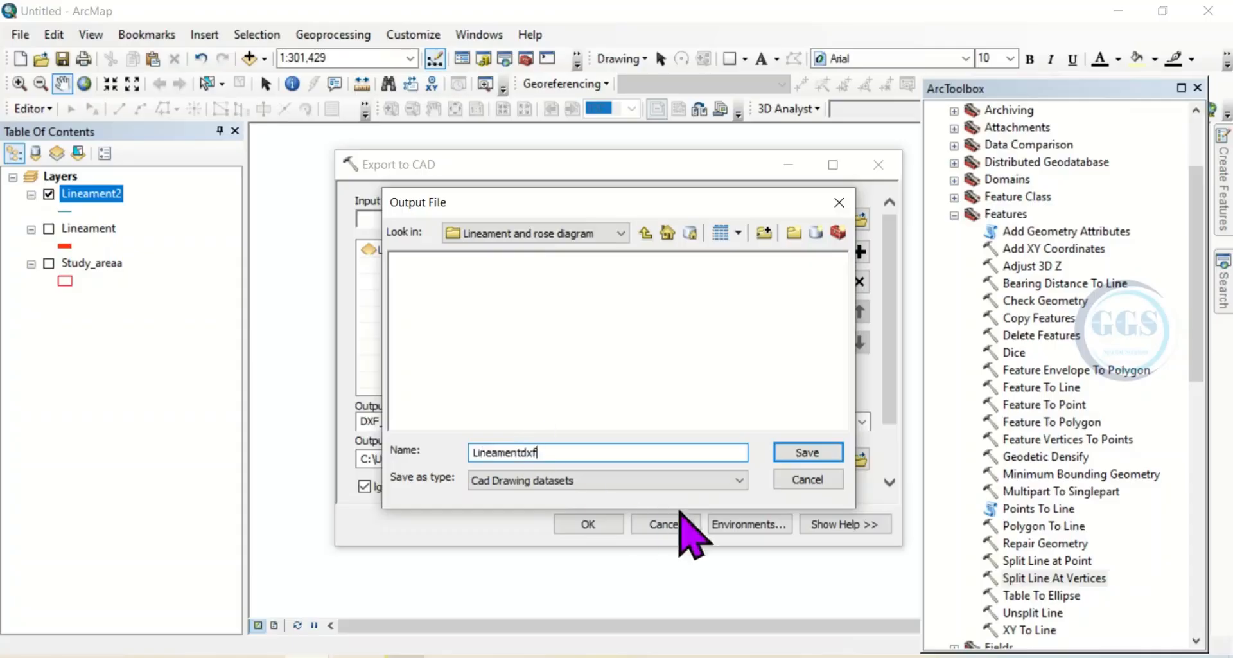
pyautogui.click(809, 452)
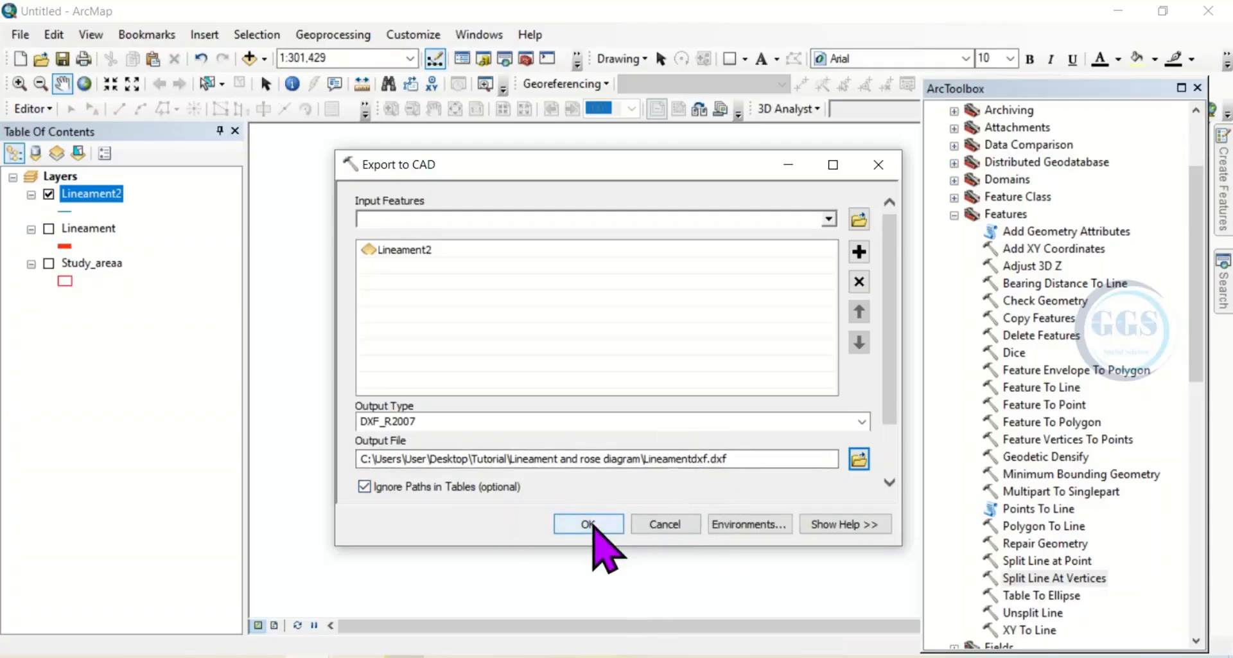
pyautogui.click(589, 523)
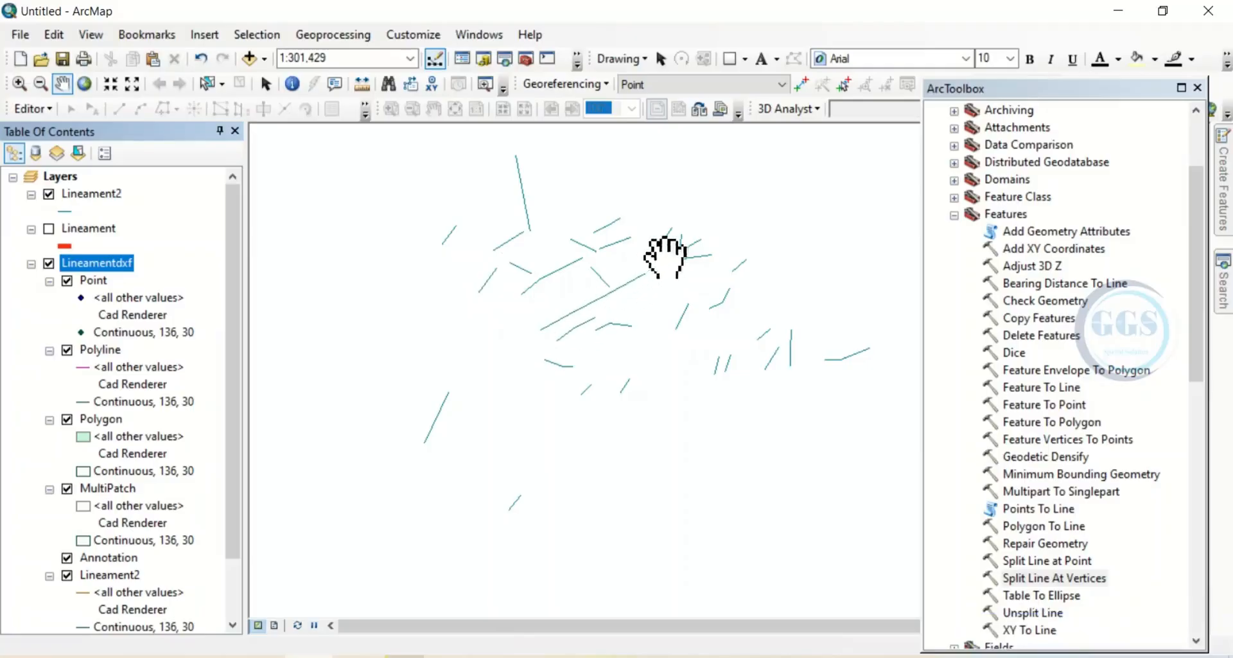
# - Minimize the map window, launch RockWorks17 from the desktop and create a new blank datasheet in Utilities
pyautogui.click(1117, 13)
pyautogui.click(1118, 13)
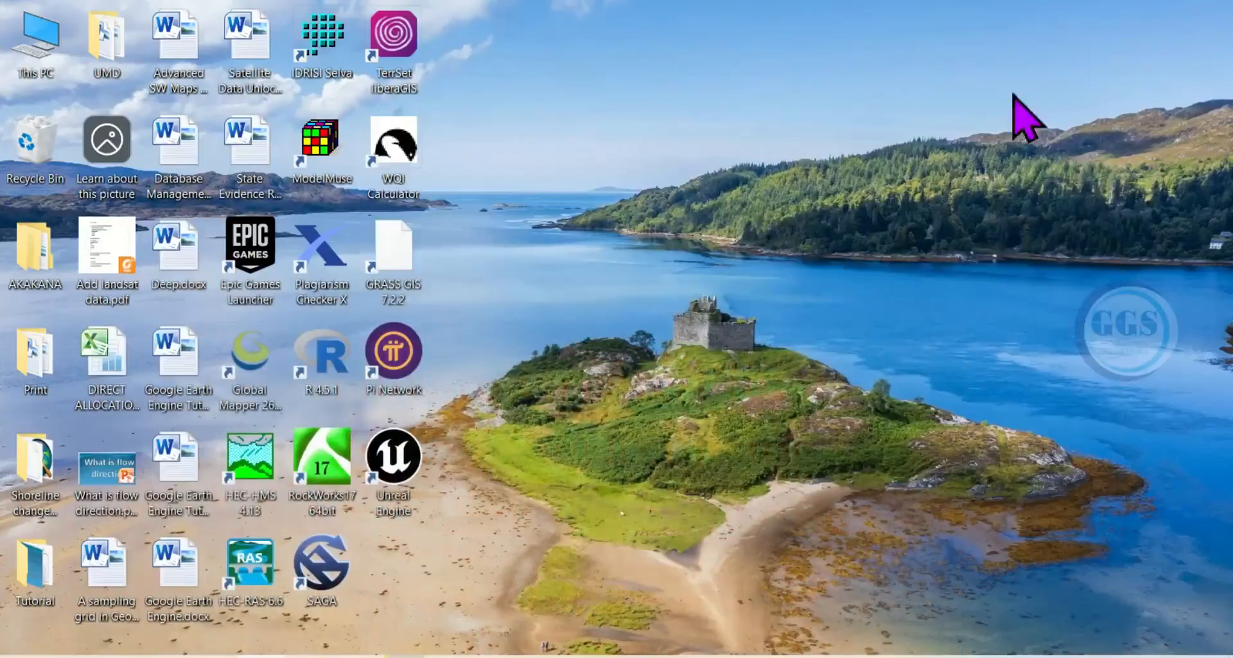
pyautogui.doubleClick(323, 475)
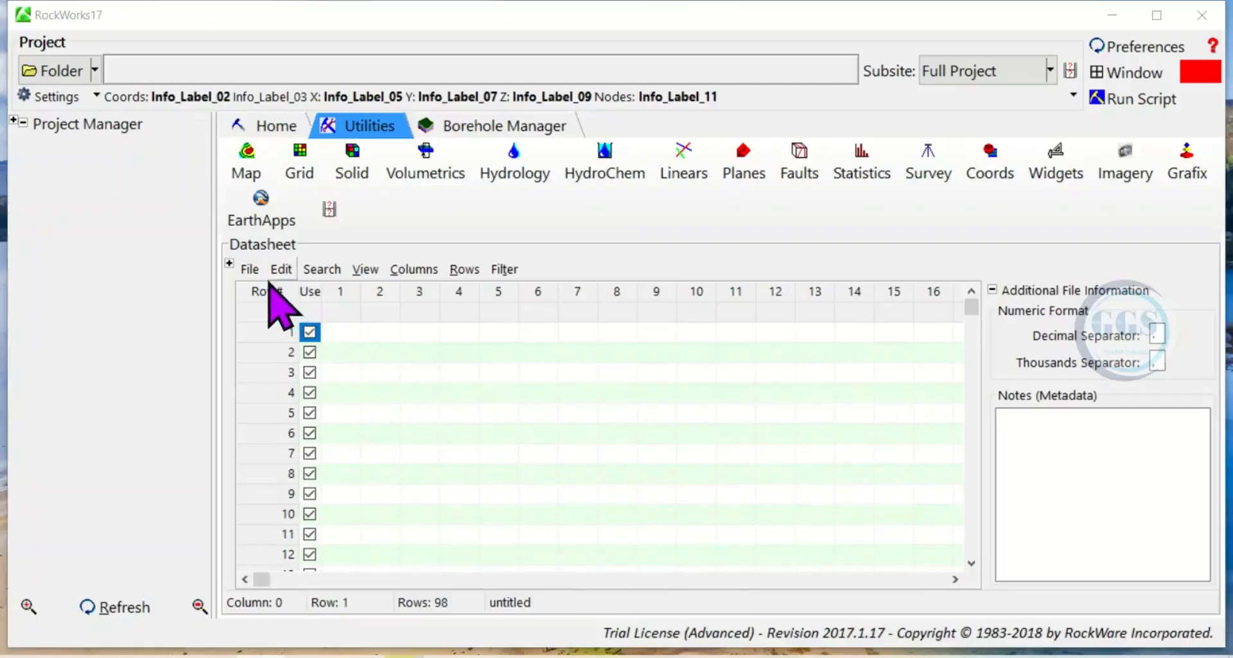
pyautogui.click(255, 269)
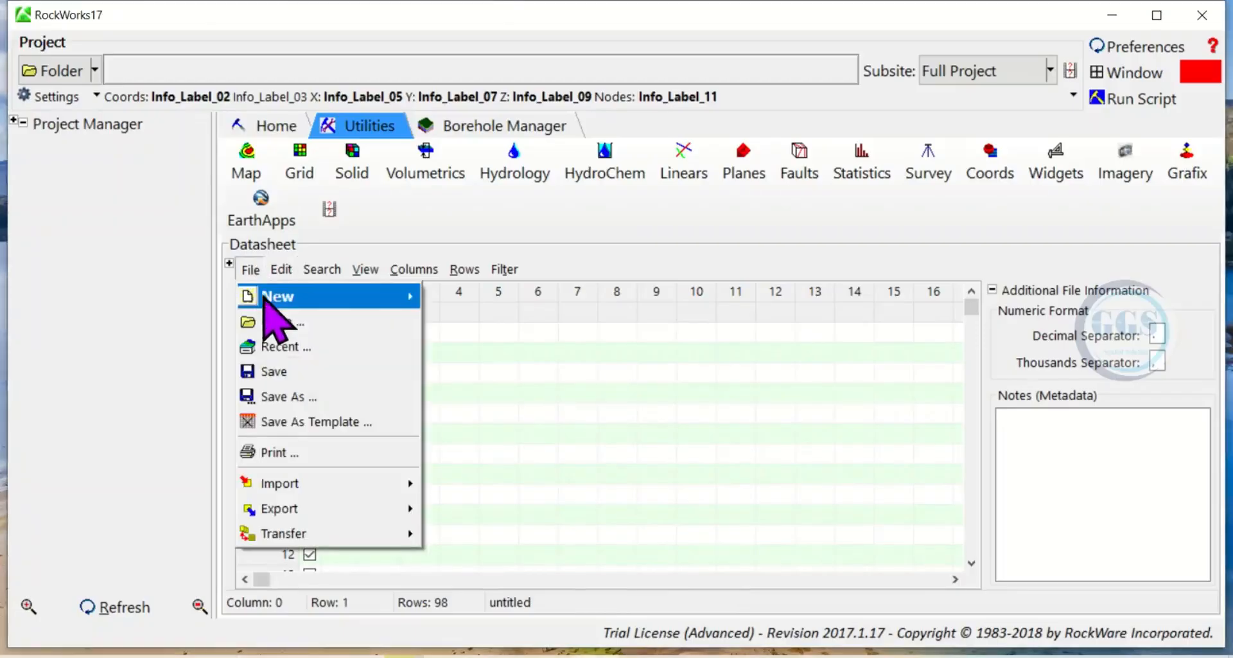
pyautogui.moveTo(282, 297)
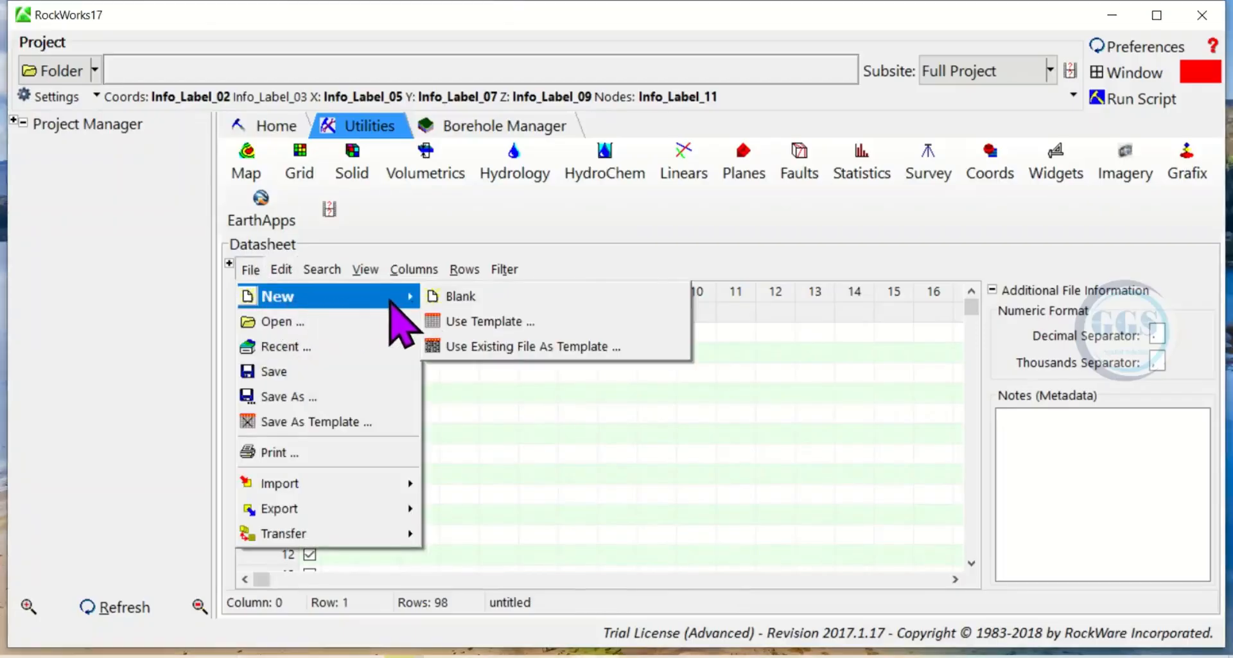
pyautogui.click(475, 296)
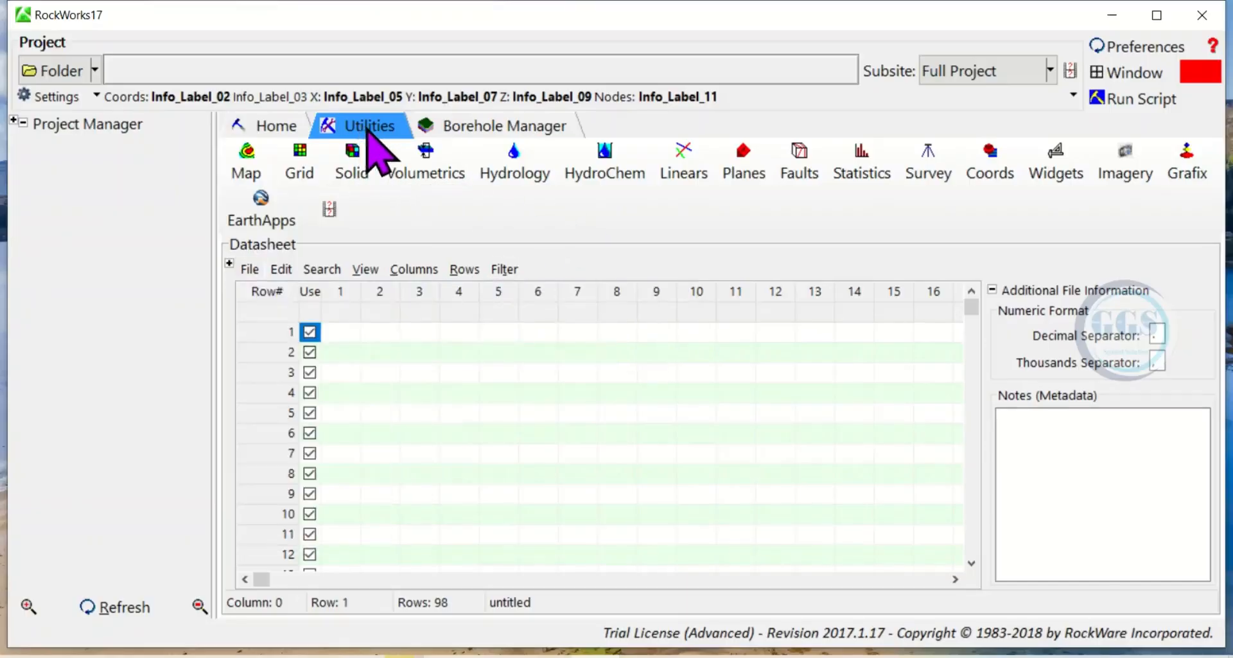
# - Import the DXF lineations from Lineamentdxf.dxf in the Lineament and rose diagram folder into the datasheet's columns 1 to 4
pyautogui.click(687, 181)
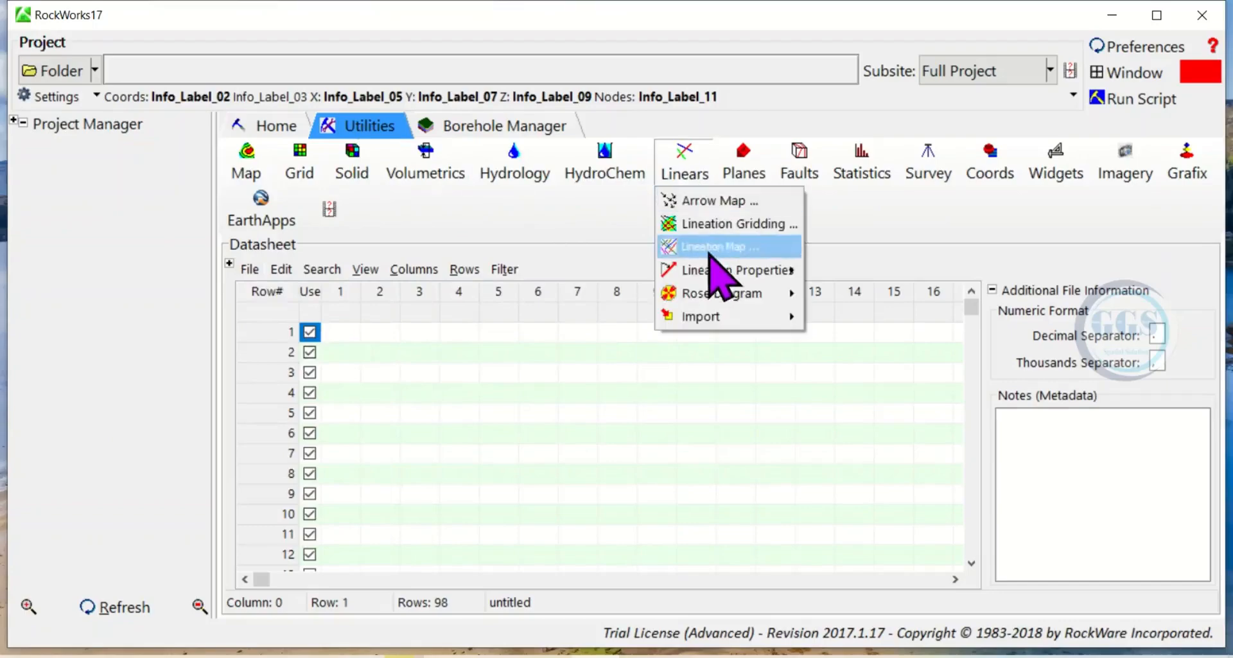
pyautogui.moveTo(715, 321)
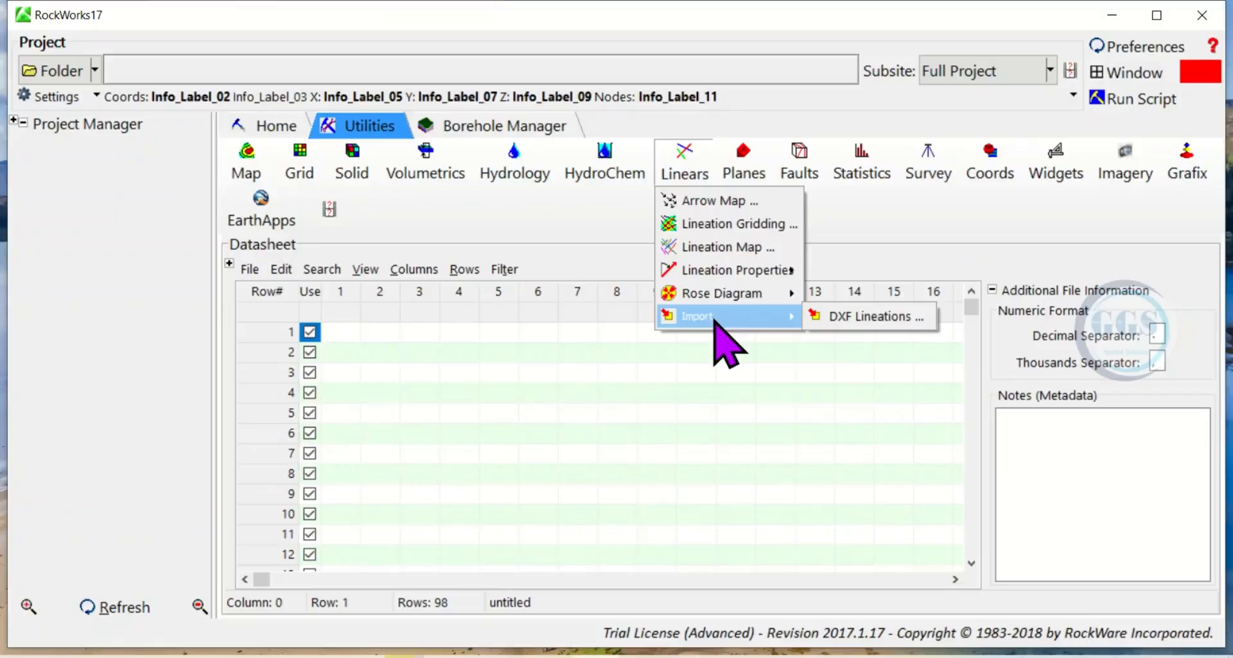
pyautogui.click(854, 316)
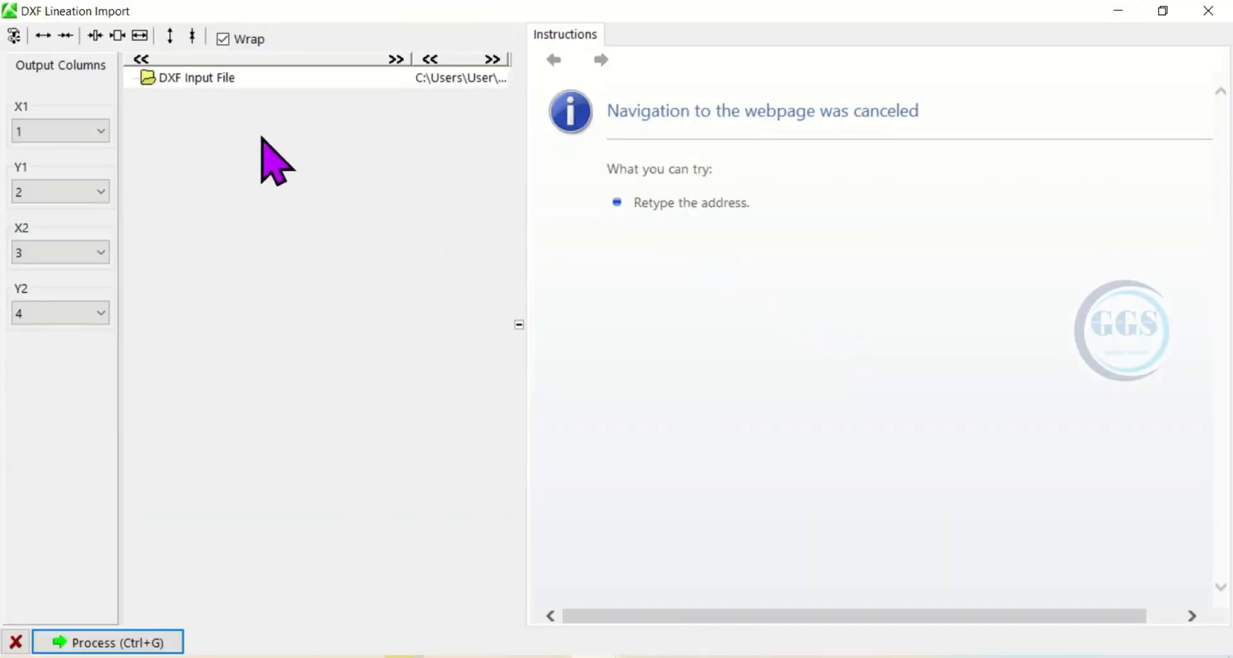
pyautogui.click(178, 77)
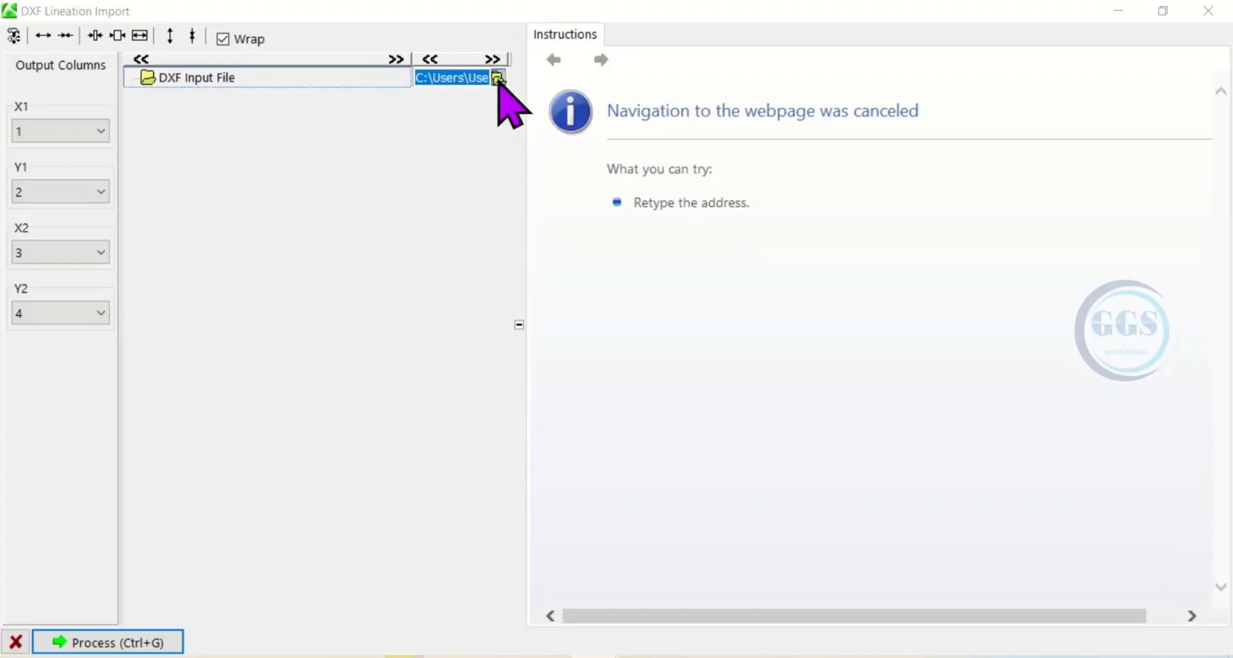
pyautogui.click(498, 78)
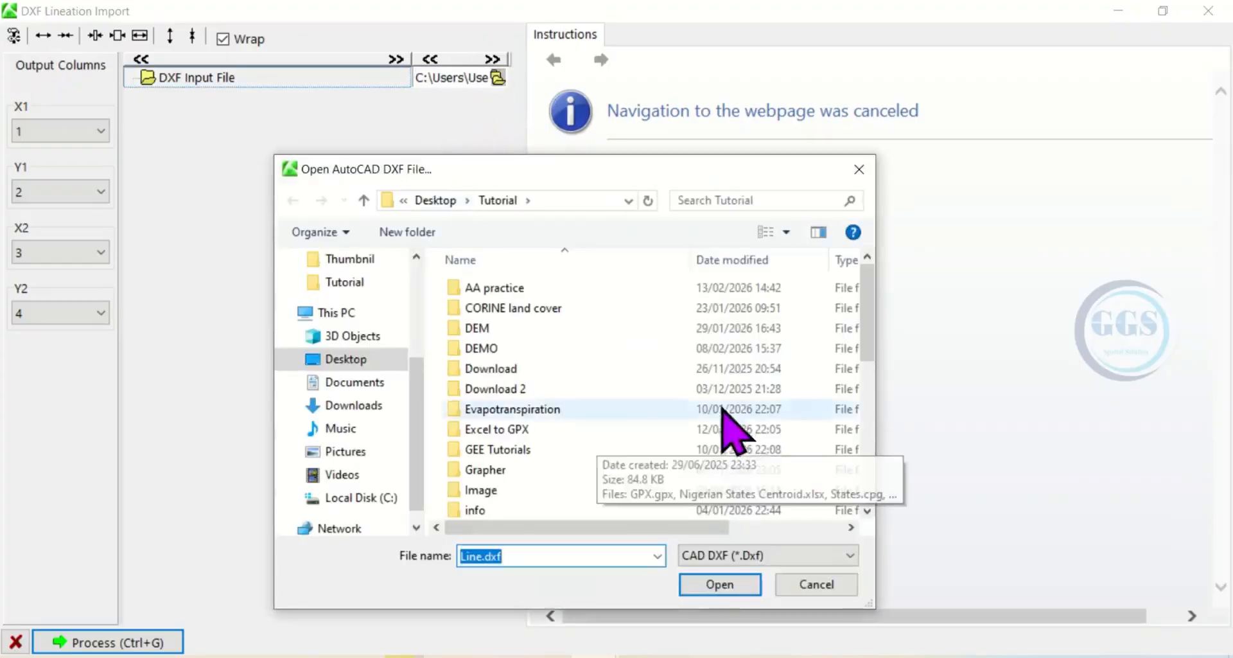
pyautogui.click(866, 390)
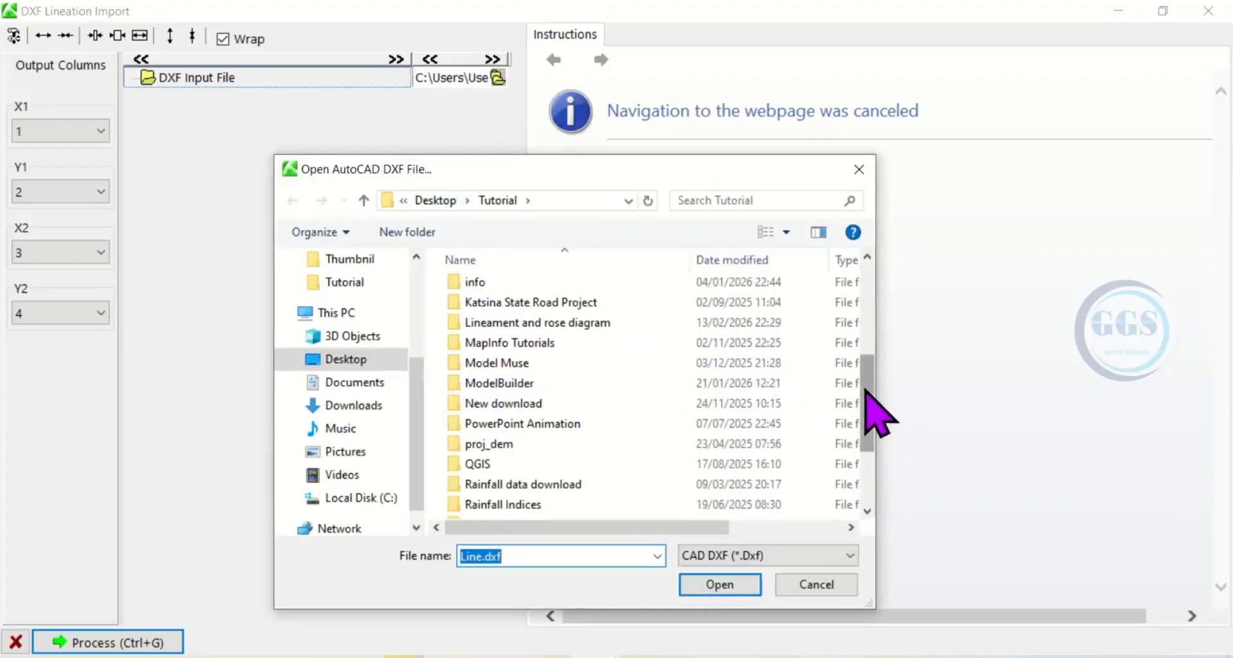
pyautogui.doubleClick(518, 323)
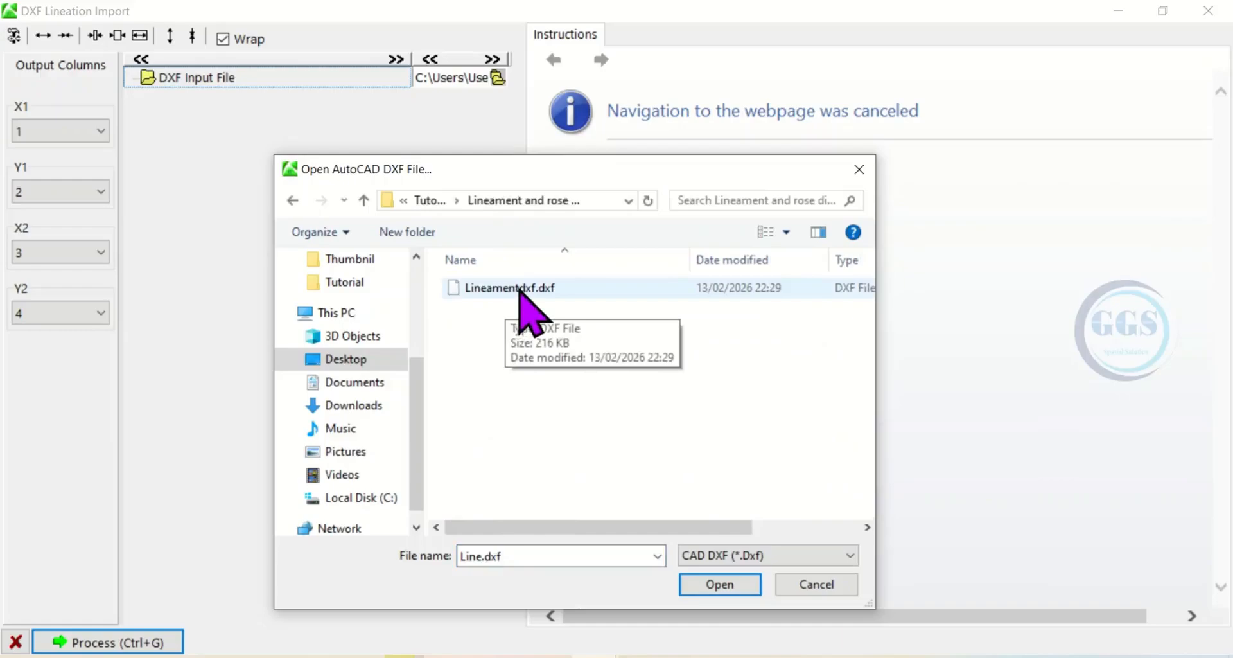
pyautogui.click(520, 290)
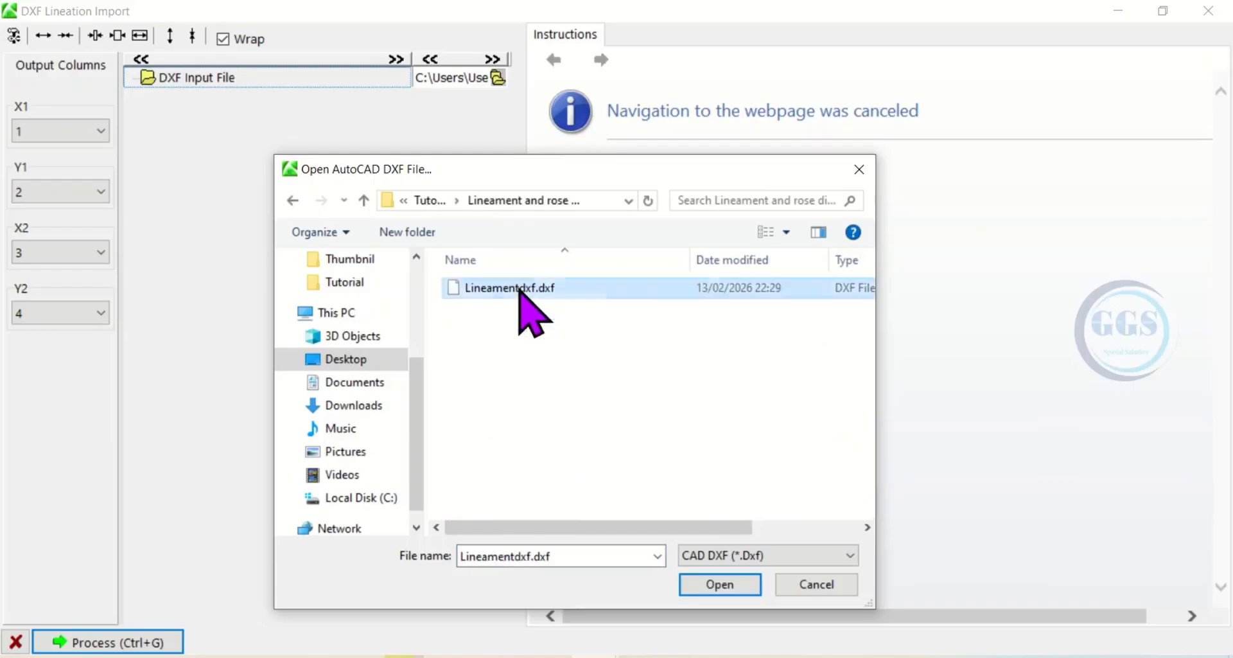
pyautogui.click(705, 587)
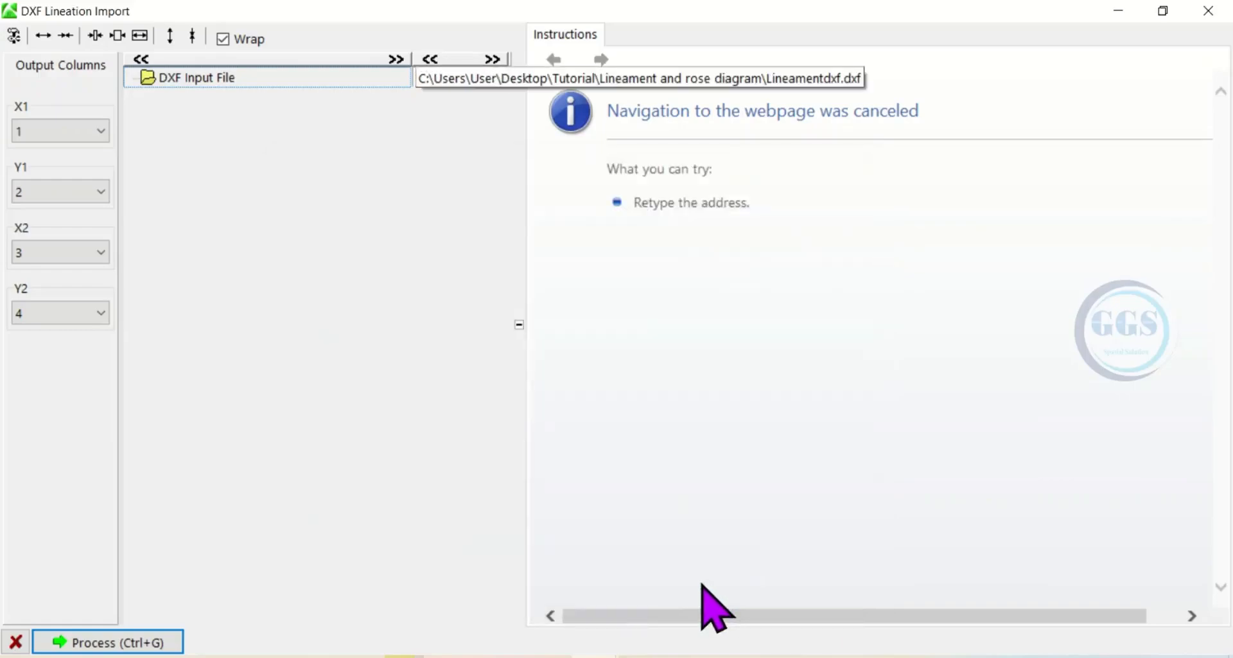
pyautogui.click(93, 642)
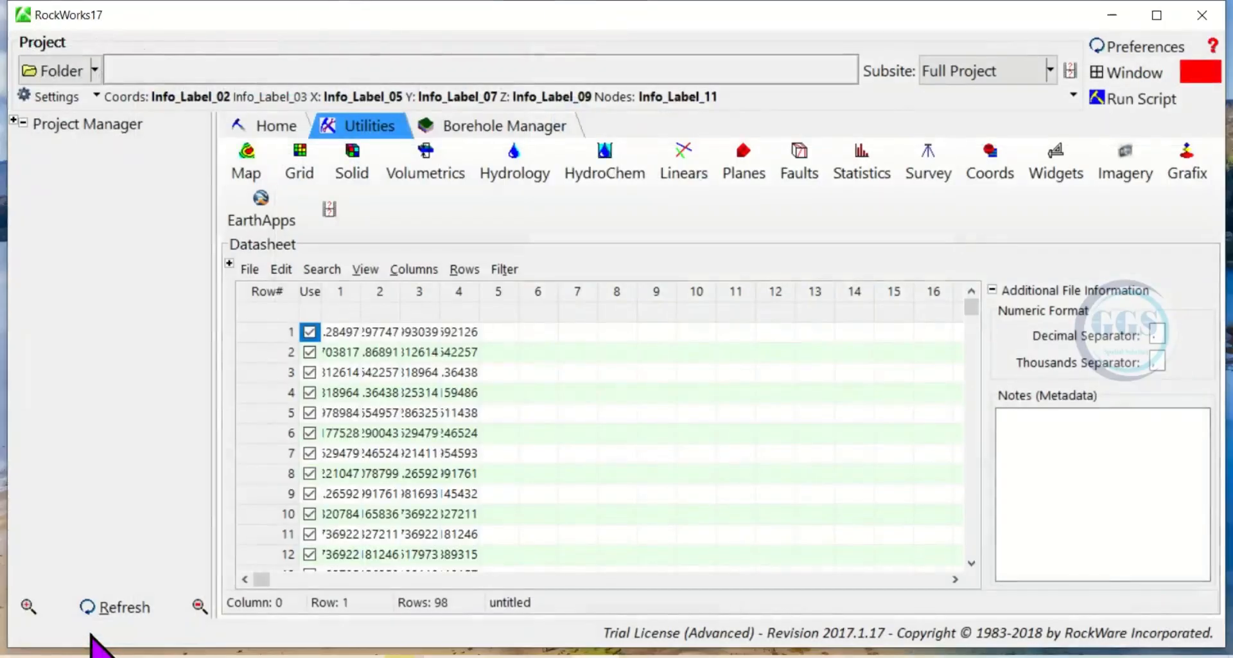
# - Widen datasheet columns 1 to 4 so the full coordinate values fit
pyautogui.moveTo(360, 297); pyautogui.dragTo(670, 318)
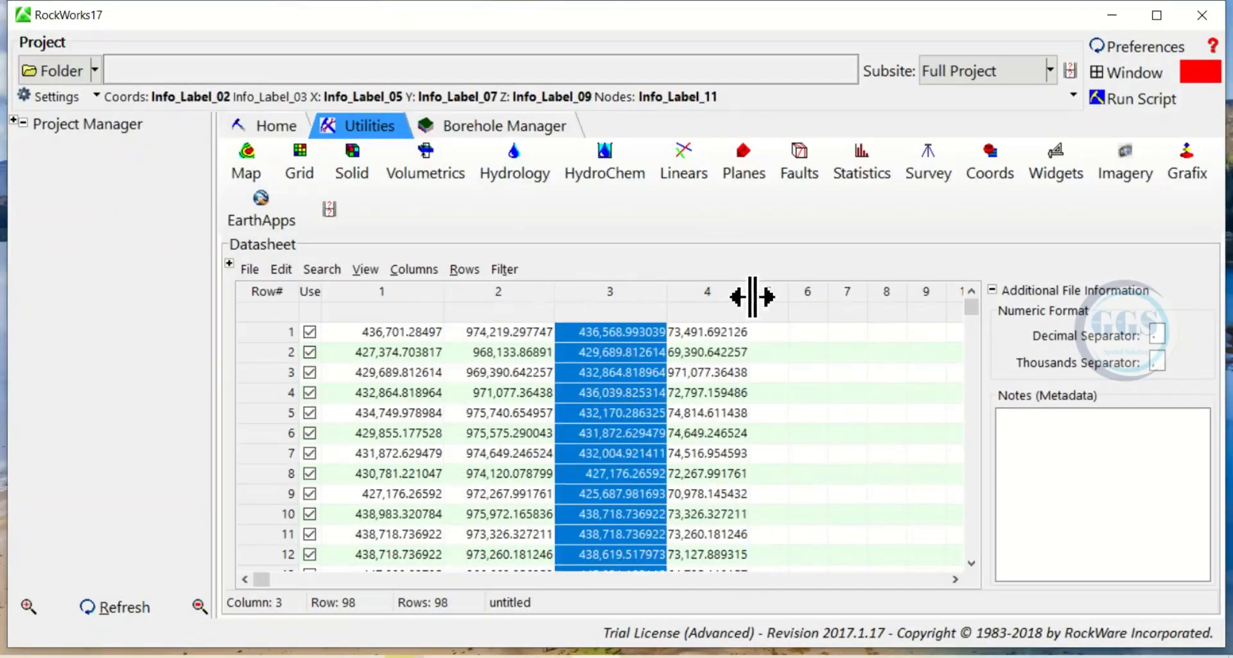
pyautogui.moveTo(748, 297); pyautogui.dragTo(766, 304)
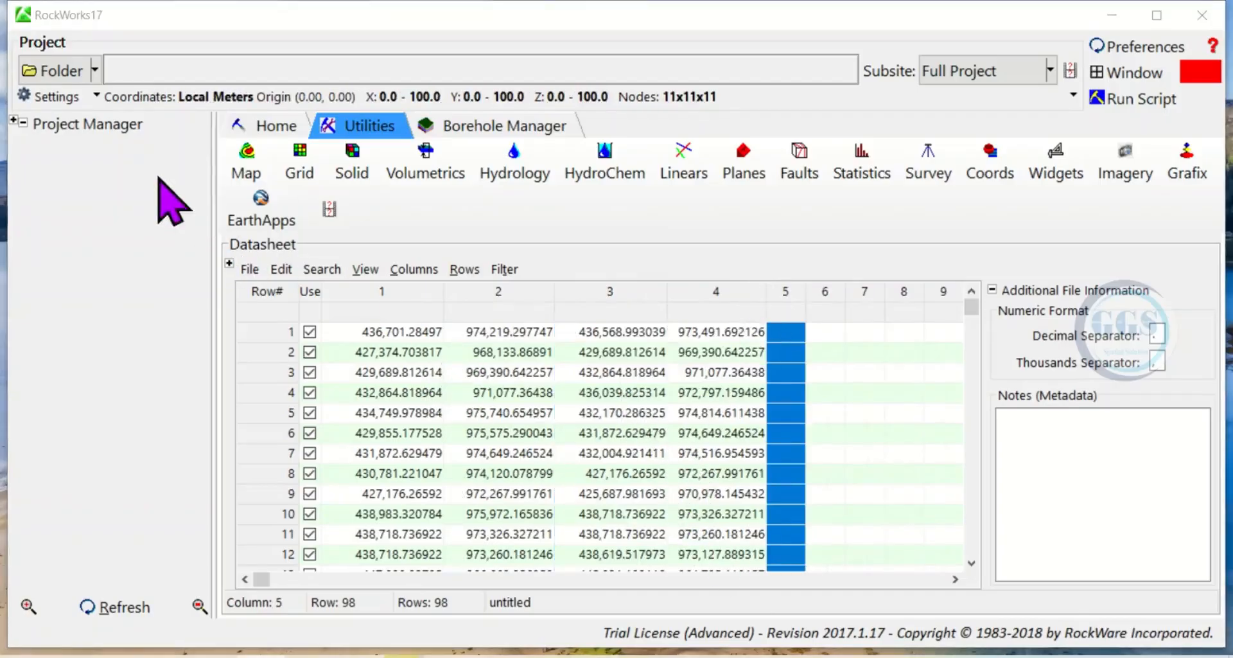
# - Reassign the project coordinates to UTM in meters with datum Airy 1830, Zone 32 (Northern Hemisphere), and vertical units in meters
pyautogui.click(97, 95)
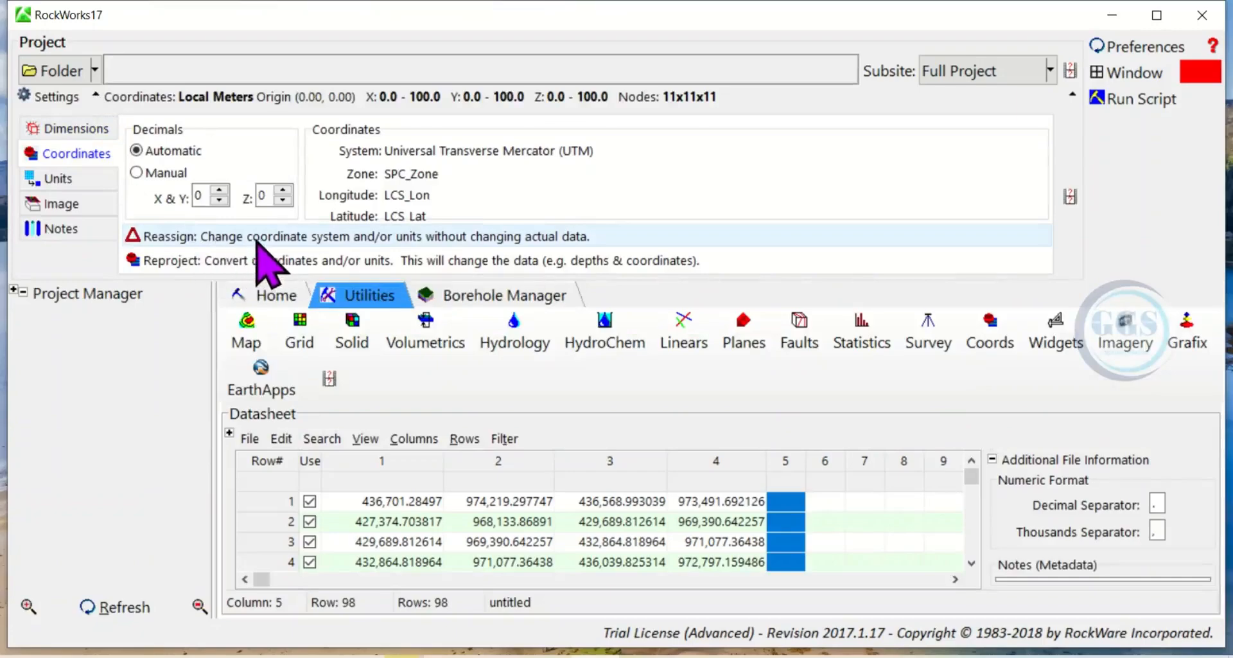
pyautogui.click(366, 237)
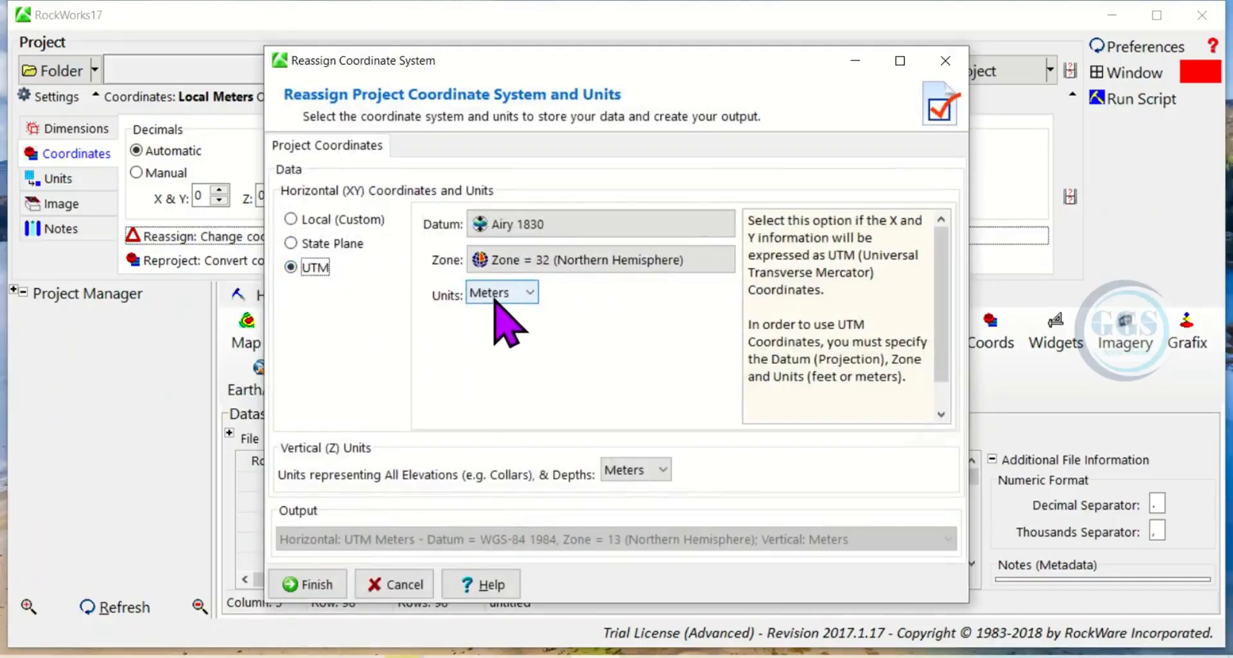
pyautogui.click(546, 262)
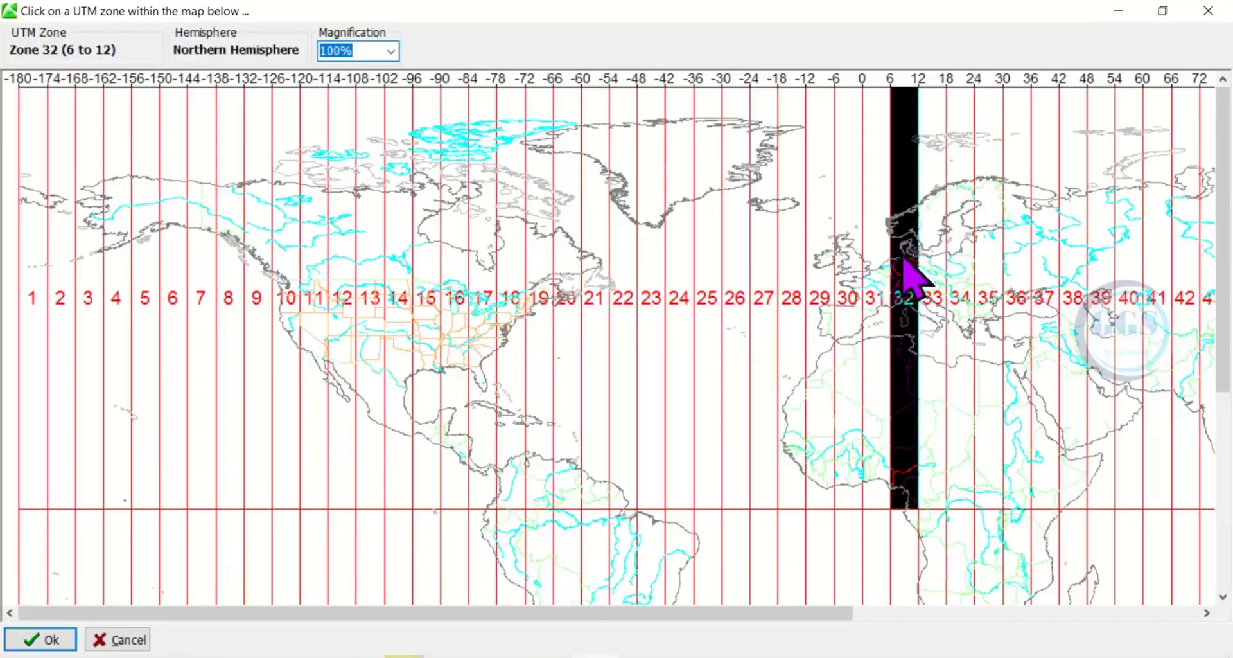
pyautogui.click(905, 302)
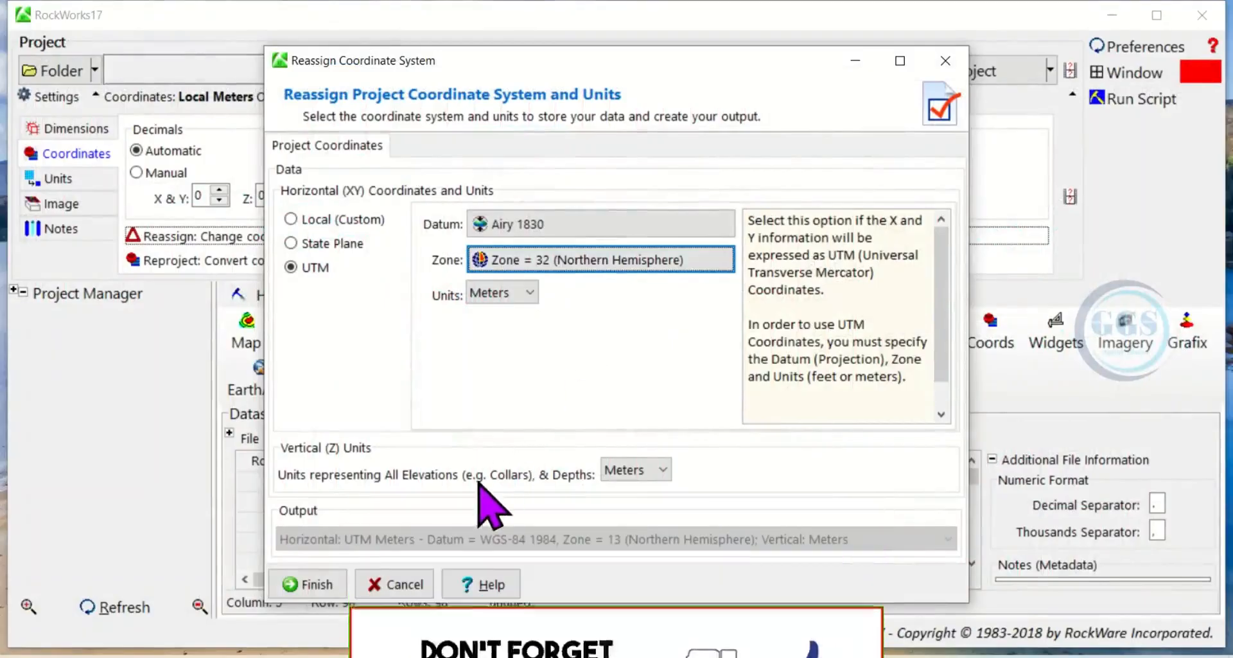
pyautogui.click(309, 586)
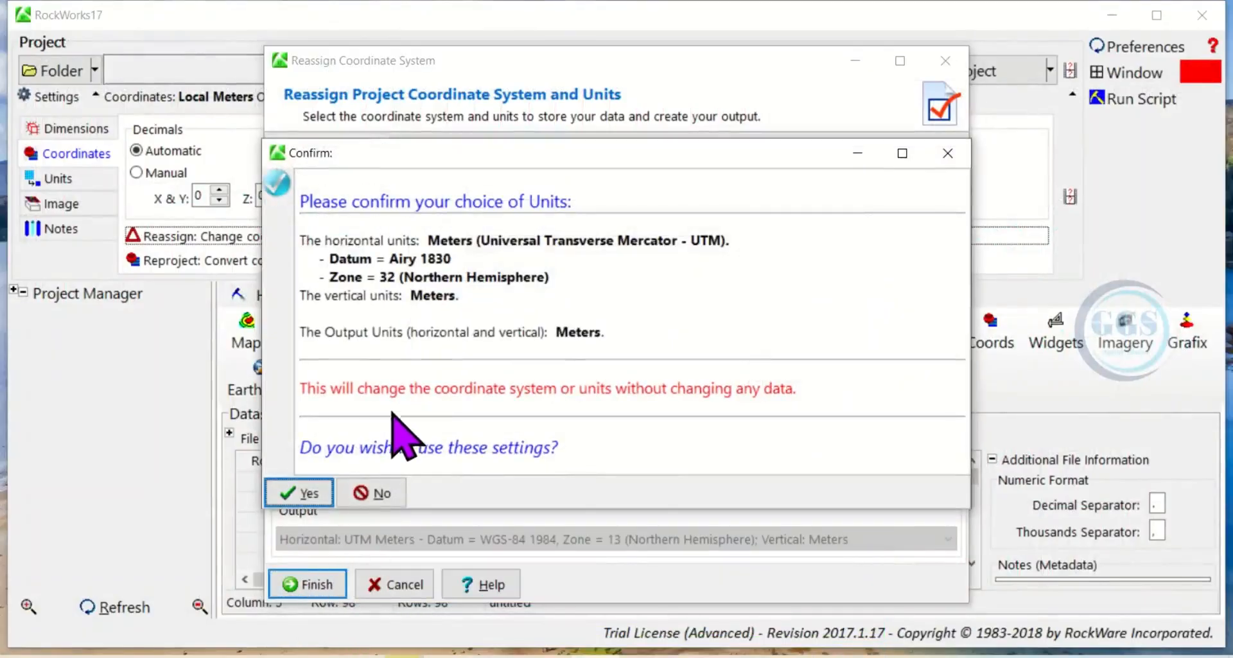
pyautogui.click(303, 497)
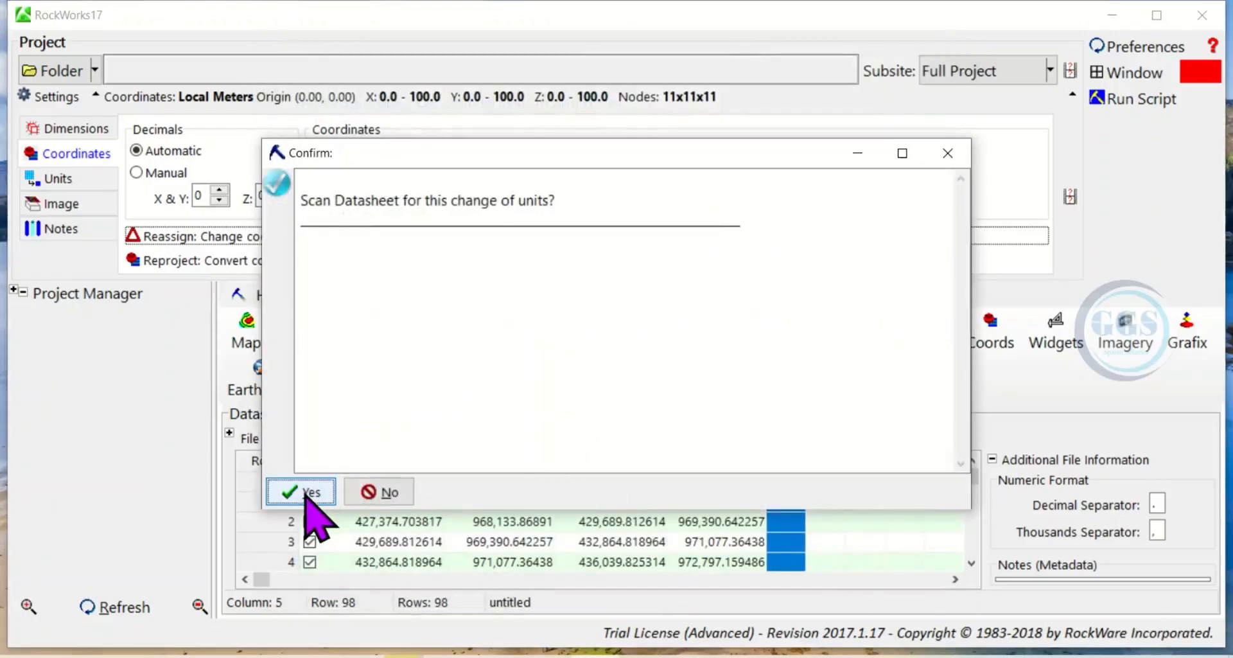
# - Scan the datasheet's XY data in columns 1 and 2 for the output dimensions, automatically setting those columns to project coordinates
pyautogui.click(309, 493)
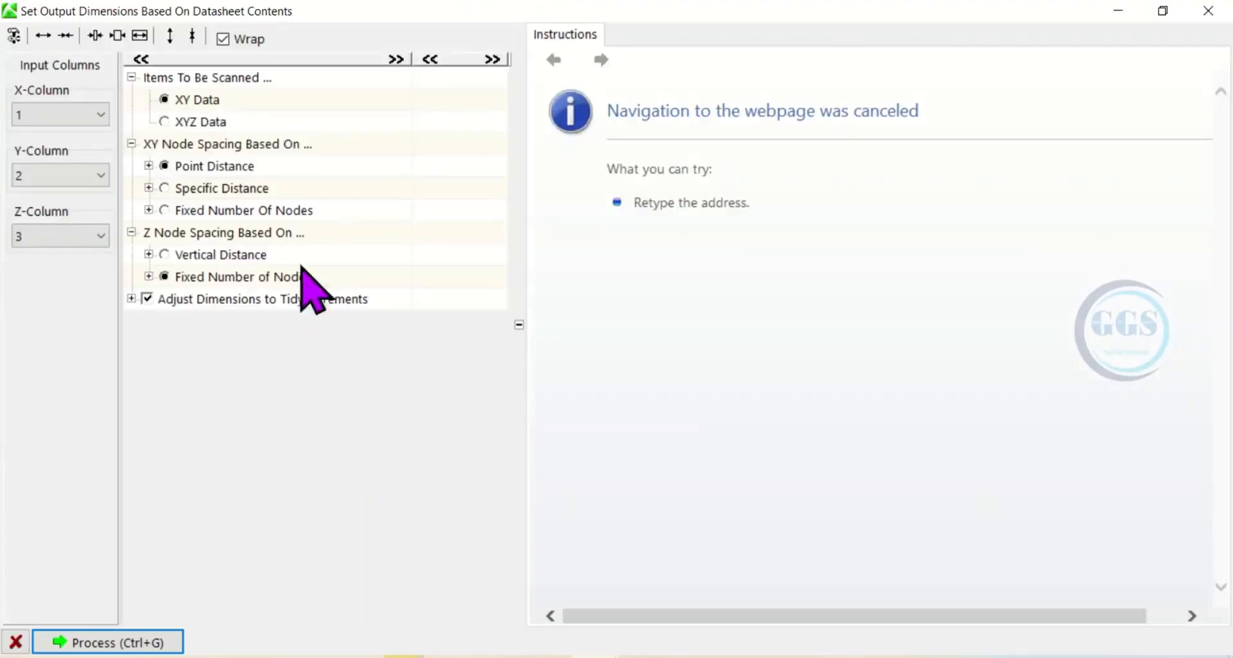
pyautogui.click(109, 639)
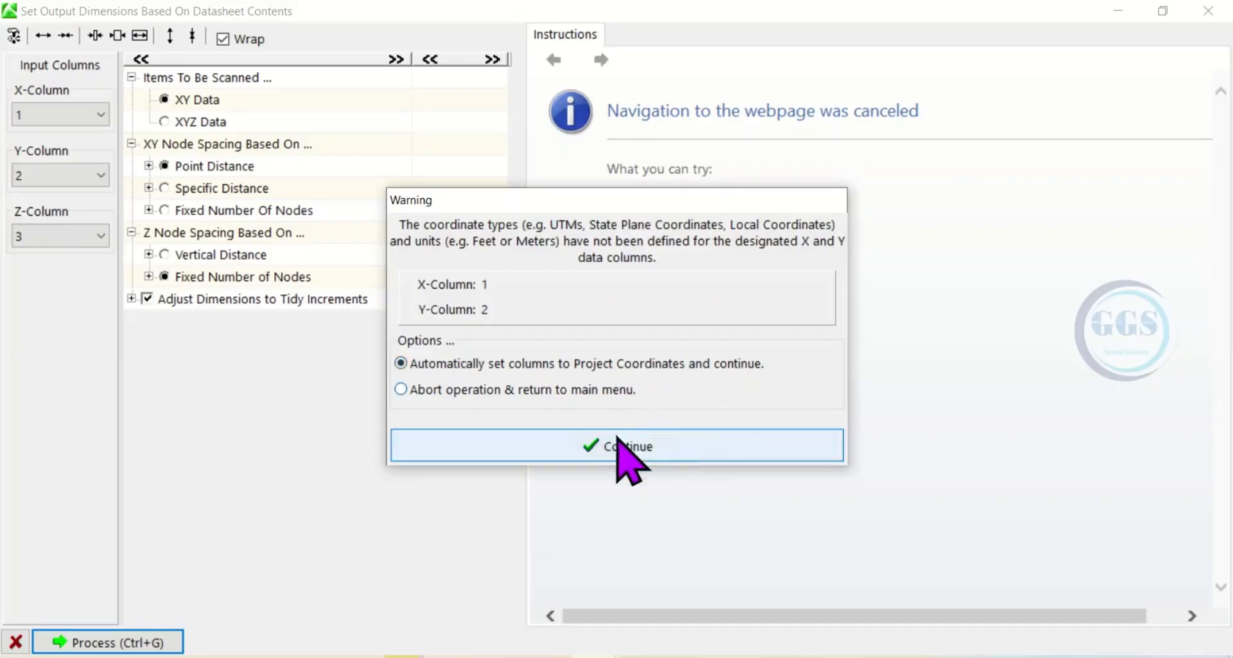
pyautogui.click(593, 448)
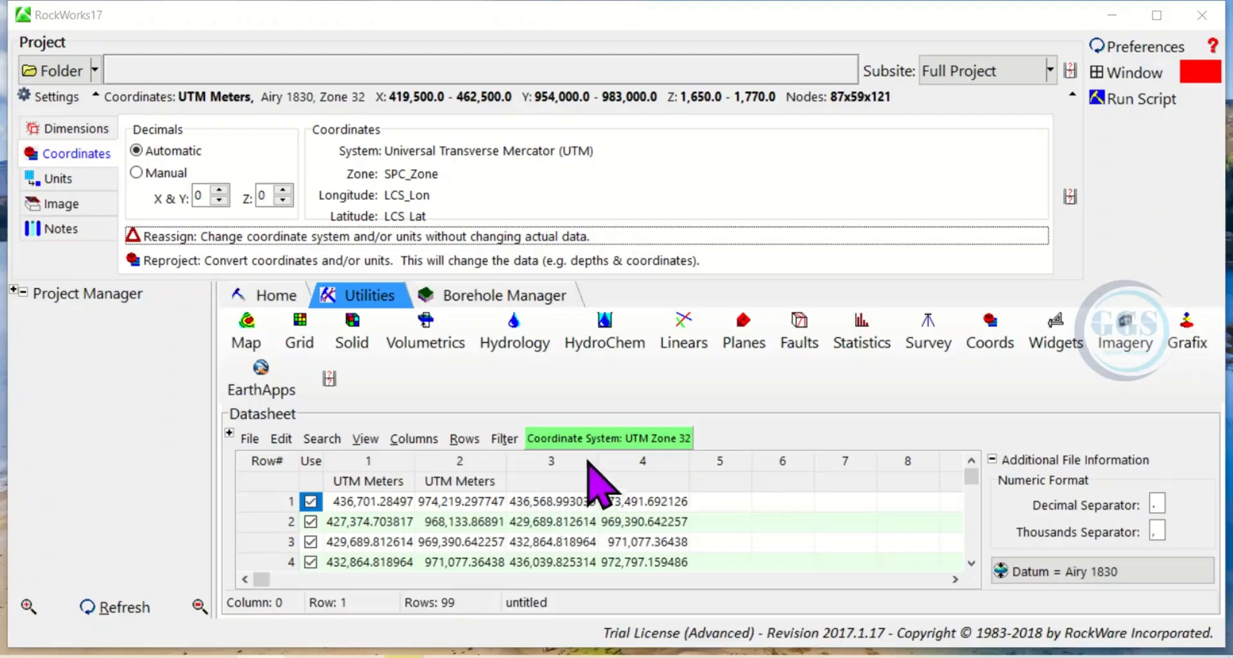
# - Generate a rose diagram from endpoints, using columns 1 to 4 as X1, Y1, X2 and Y2
pyautogui.click(683, 347)
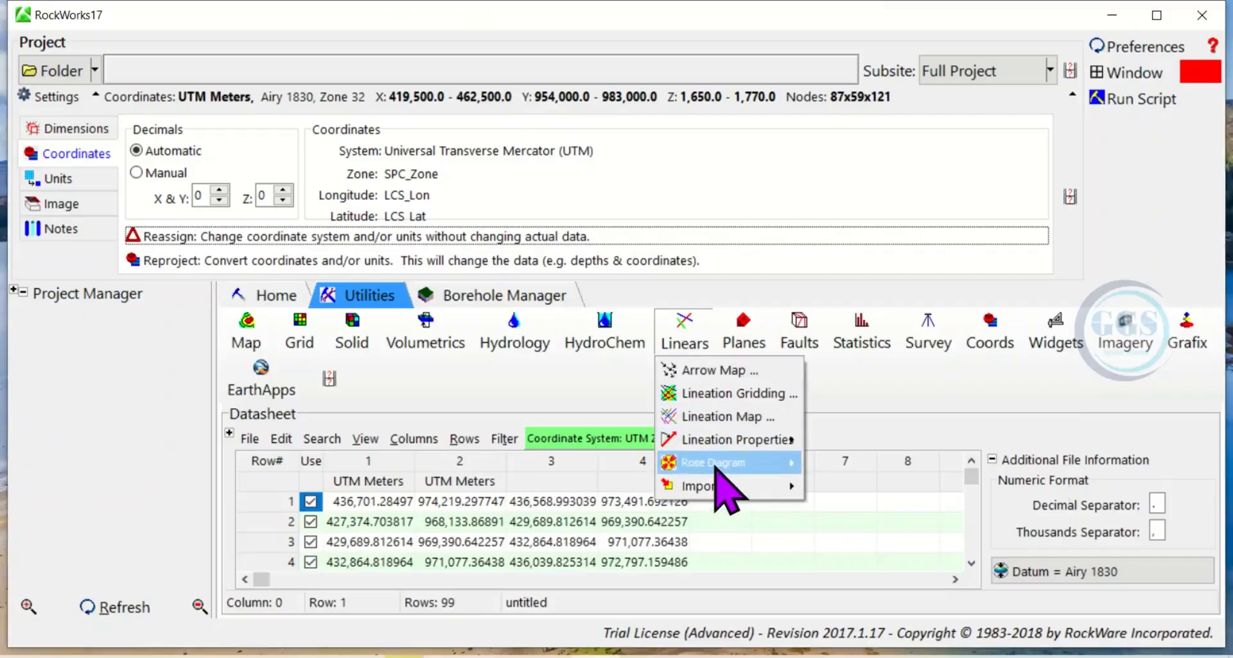
pyautogui.moveTo(716, 468)
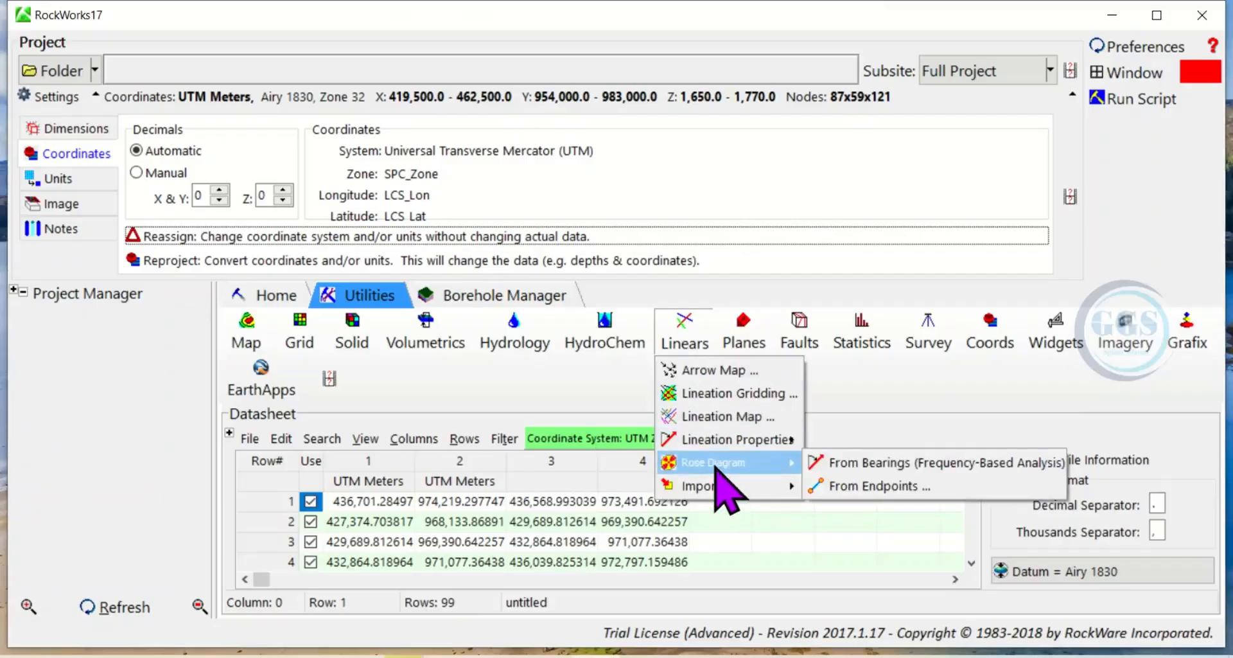
pyautogui.click(860, 489)
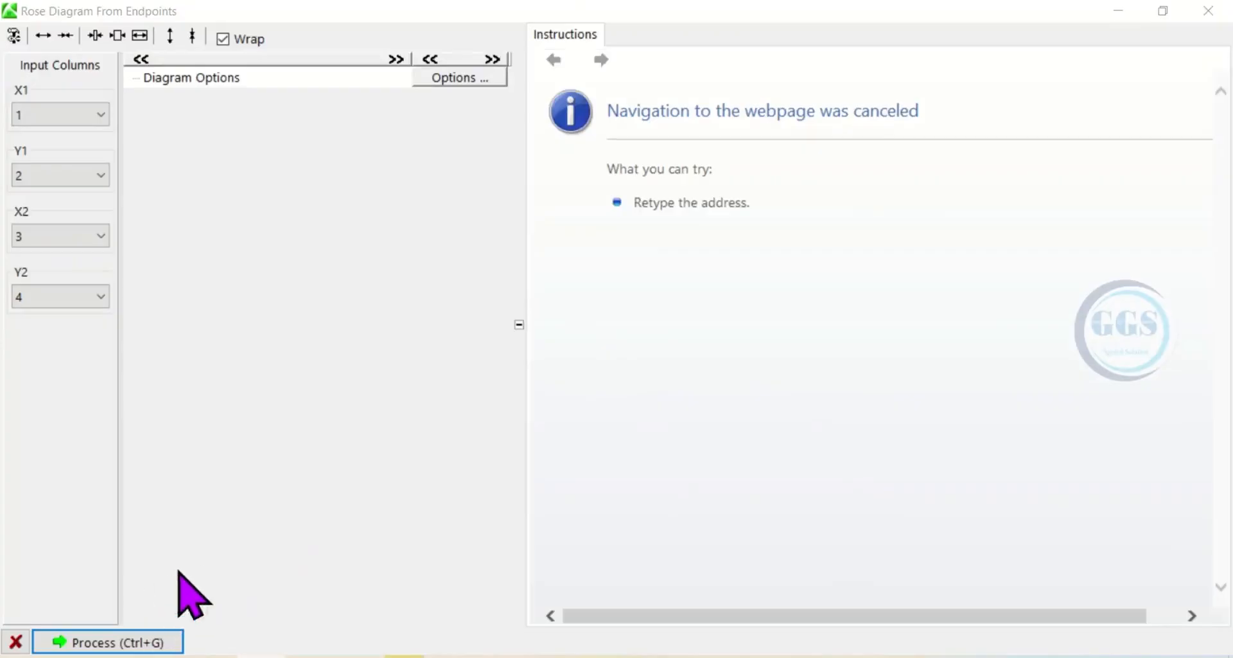
pyautogui.click(103, 640)
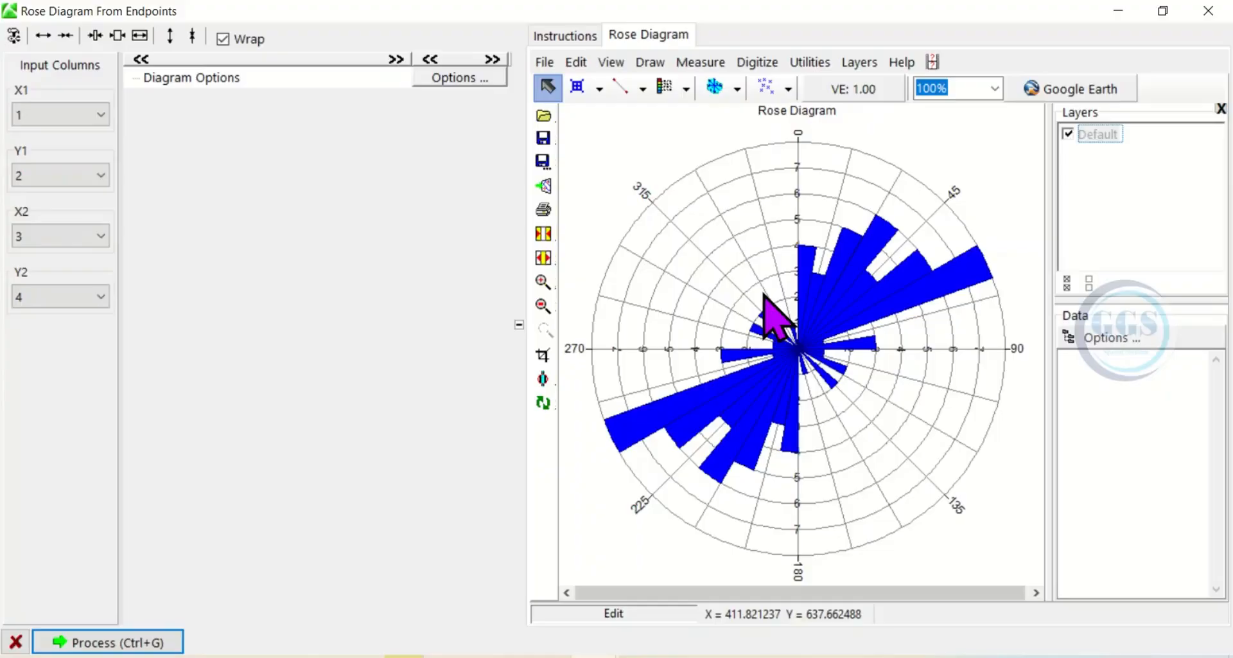
# - Export the rose diagram as a JPEG named Rose diagram in Desktop's Tutorial > Lineament and rose diagram folder, and maximize the image viewer
pyautogui.click(546, 65)
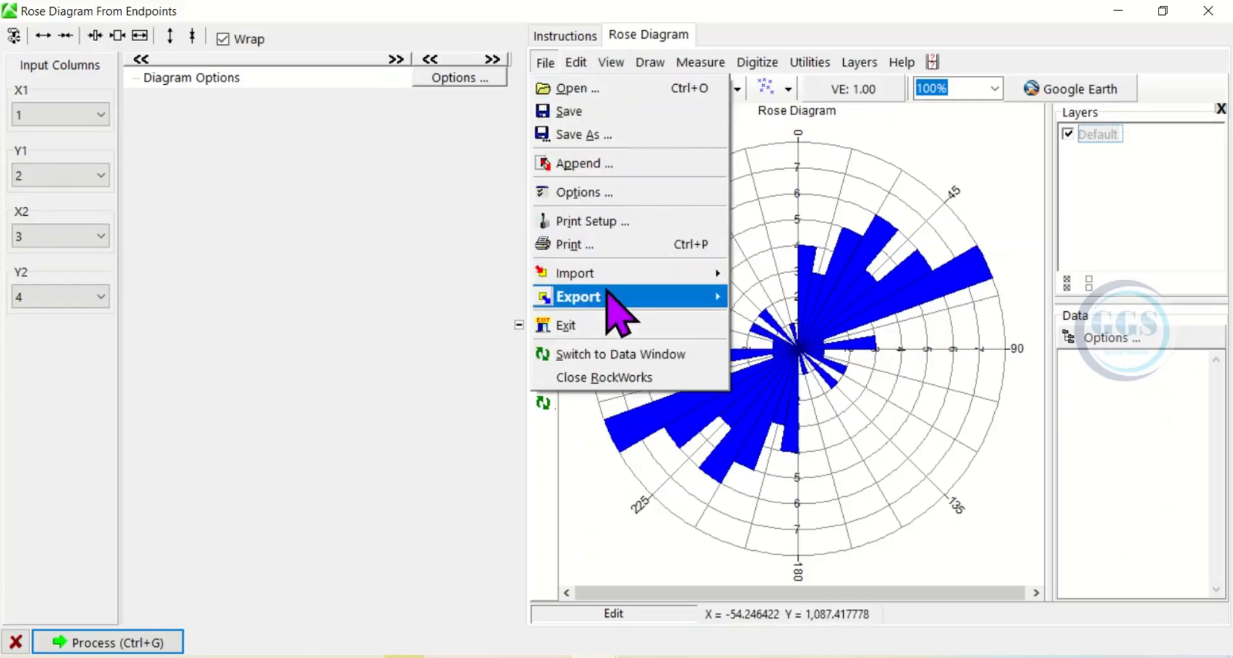
pyautogui.moveTo(607, 300)
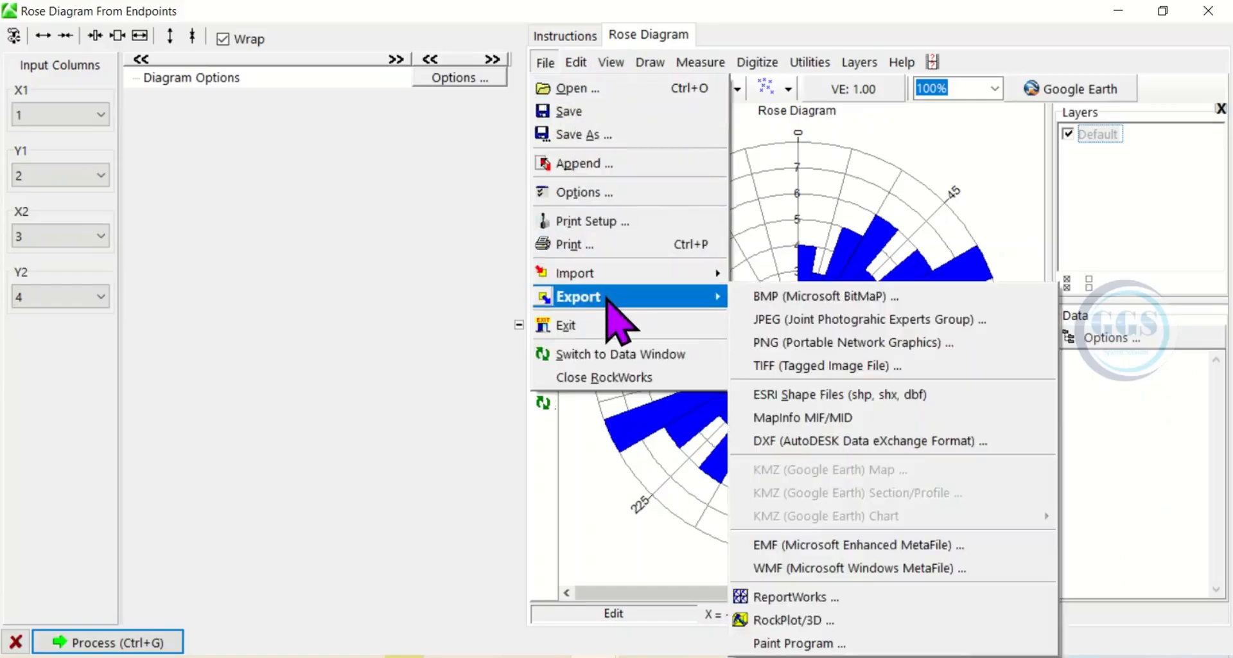
pyautogui.click(799, 320)
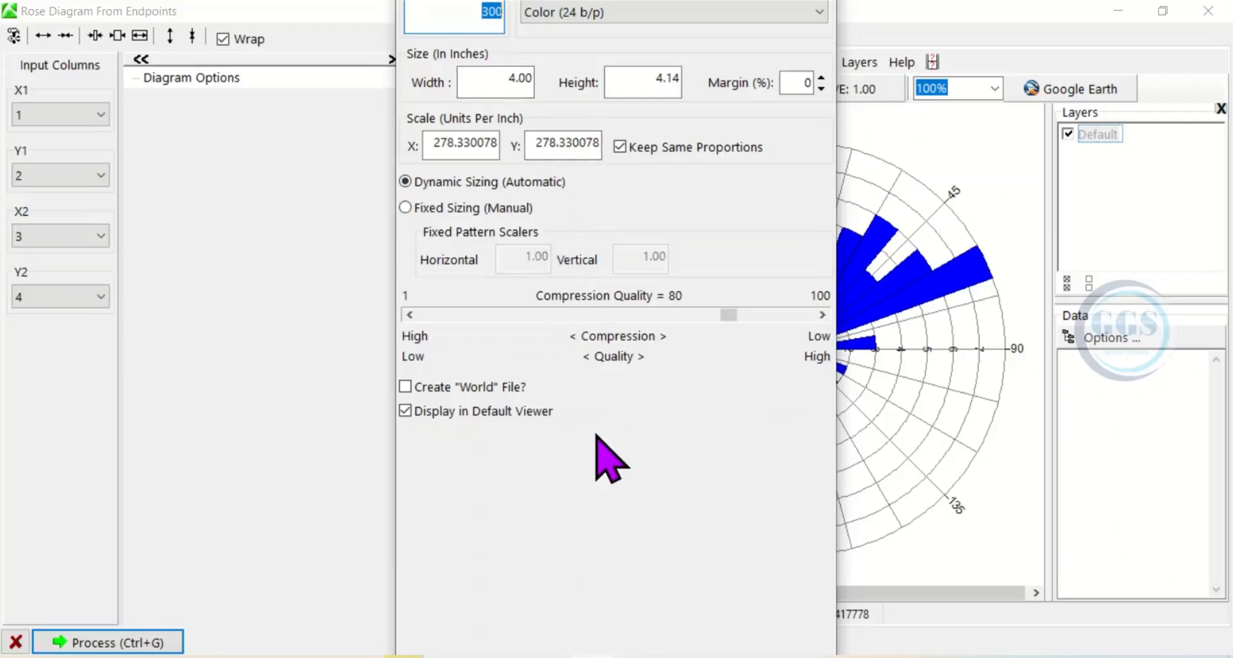
pyautogui.press('Return')
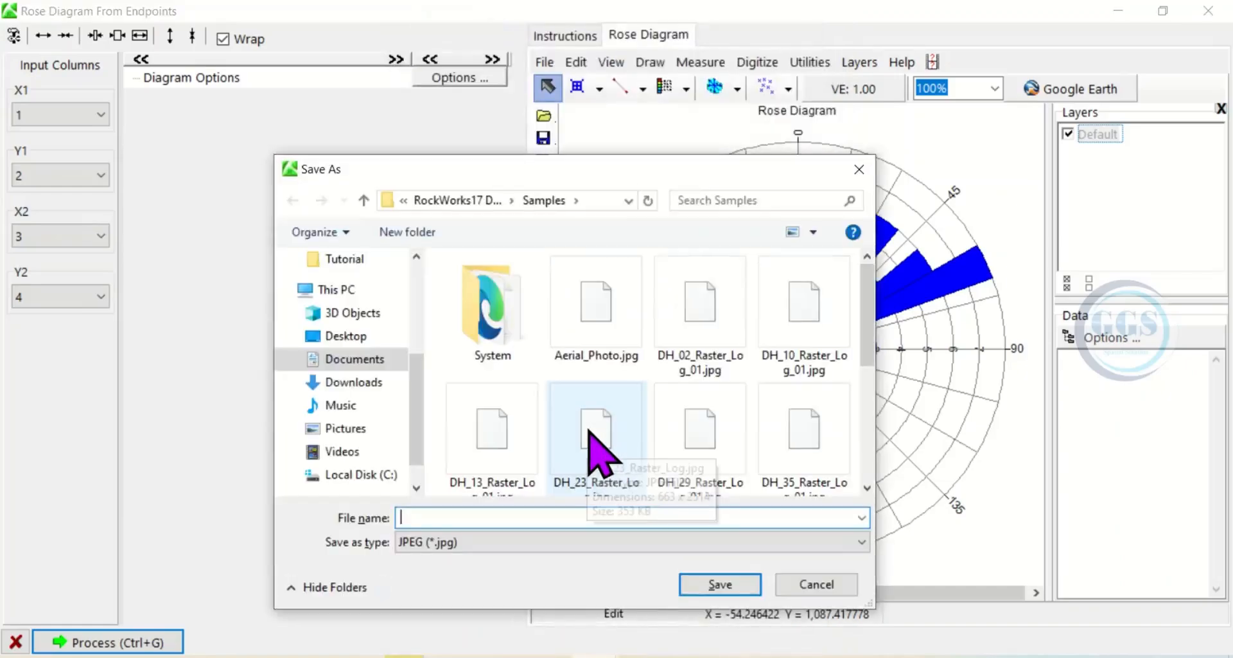
pyautogui.click(352, 336)
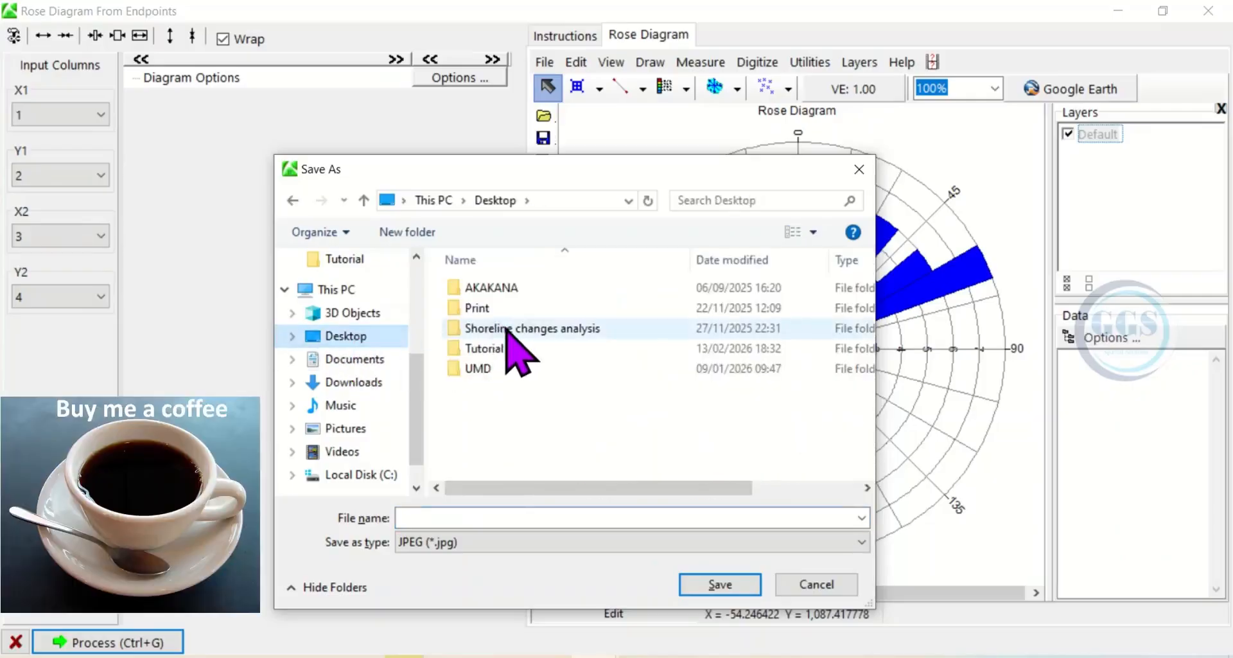
pyautogui.click(504, 348)
pyautogui.doubleClick(504, 348)
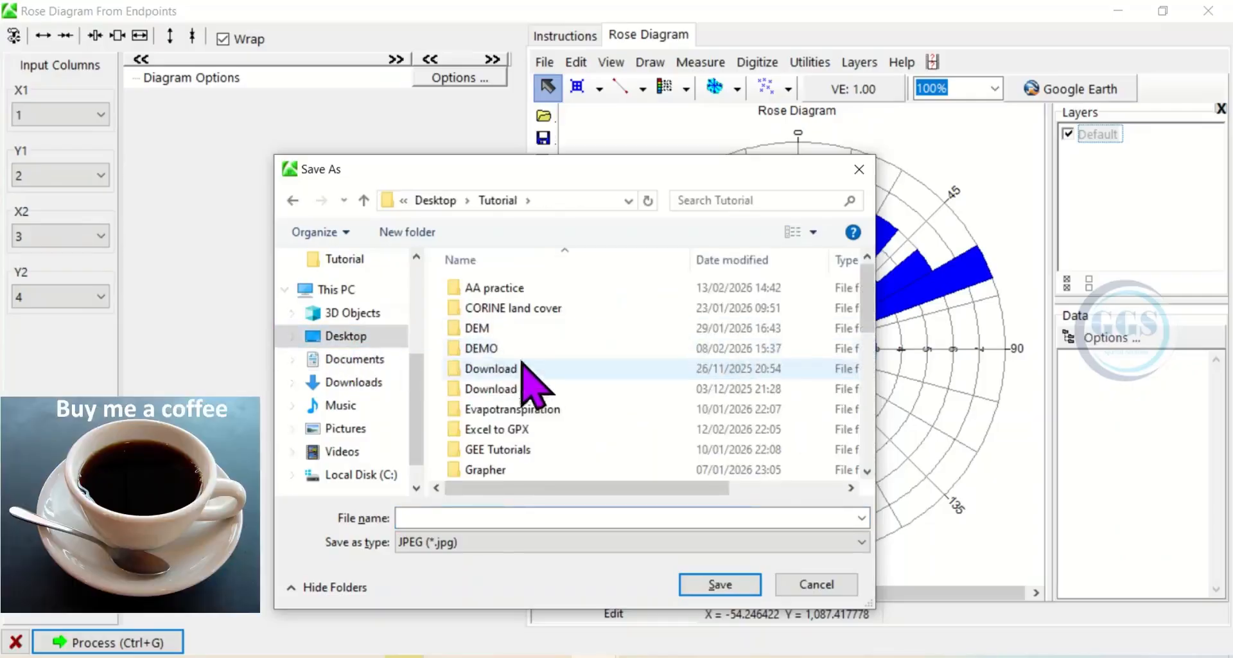
pyautogui.click(867, 393)
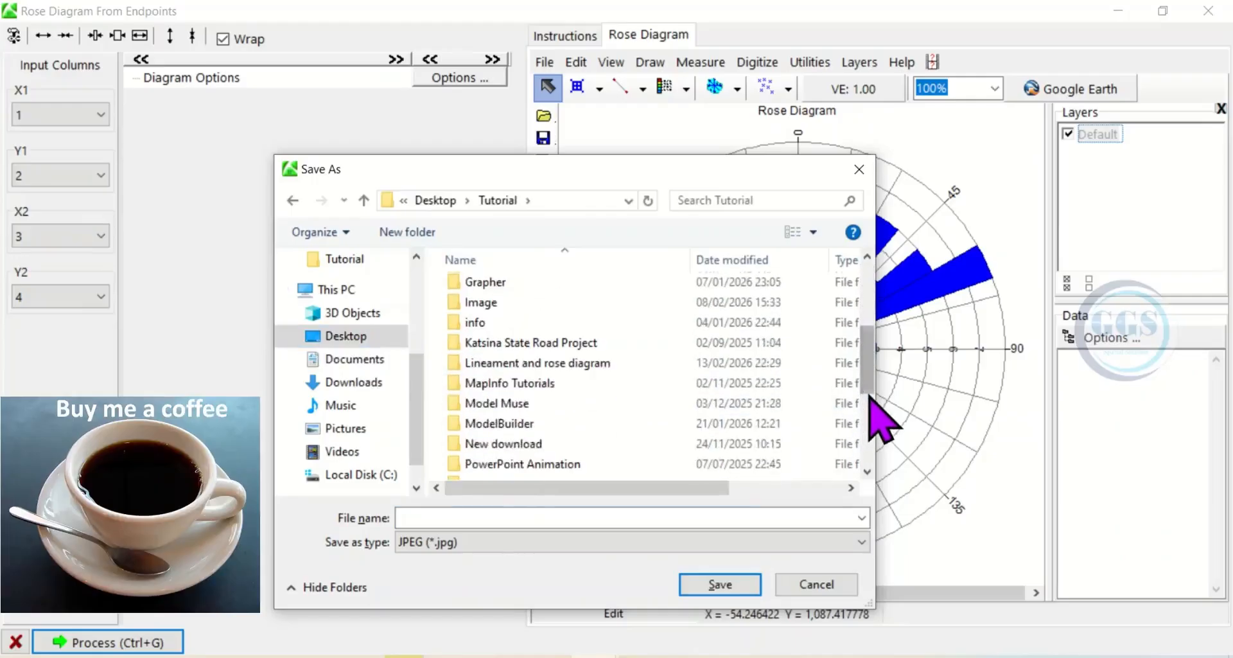
pyautogui.click(532, 360)
pyautogui.doubleClick(532, 362)
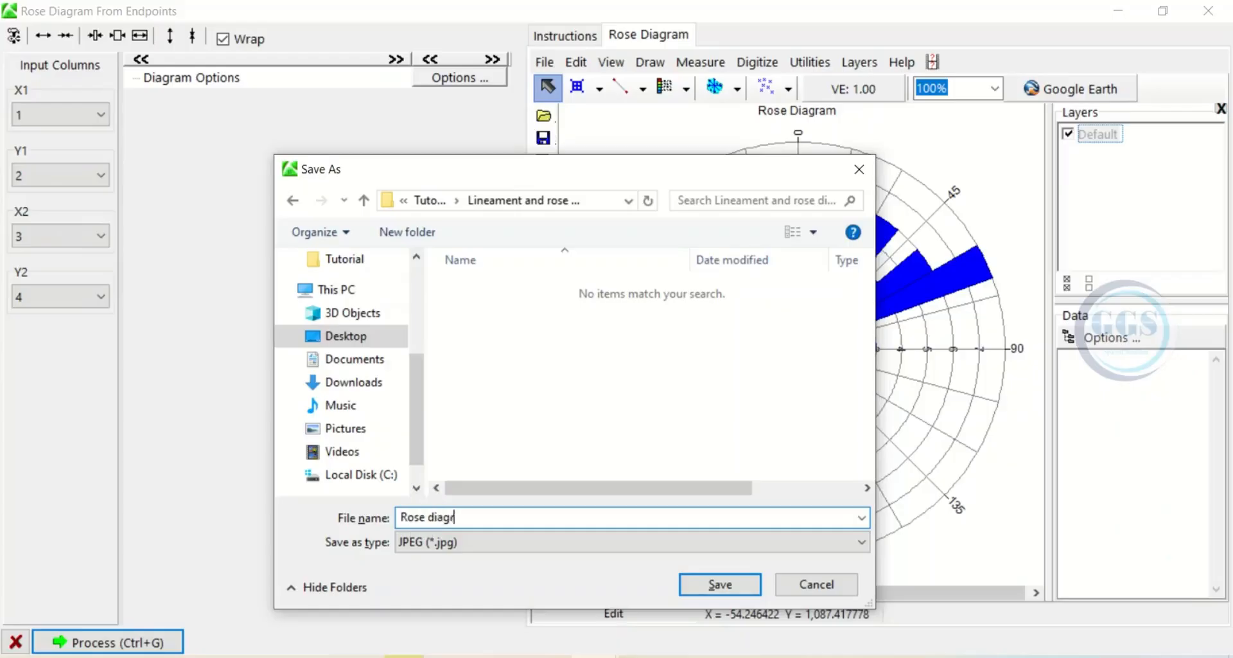
pyautogui.click(707, 584)
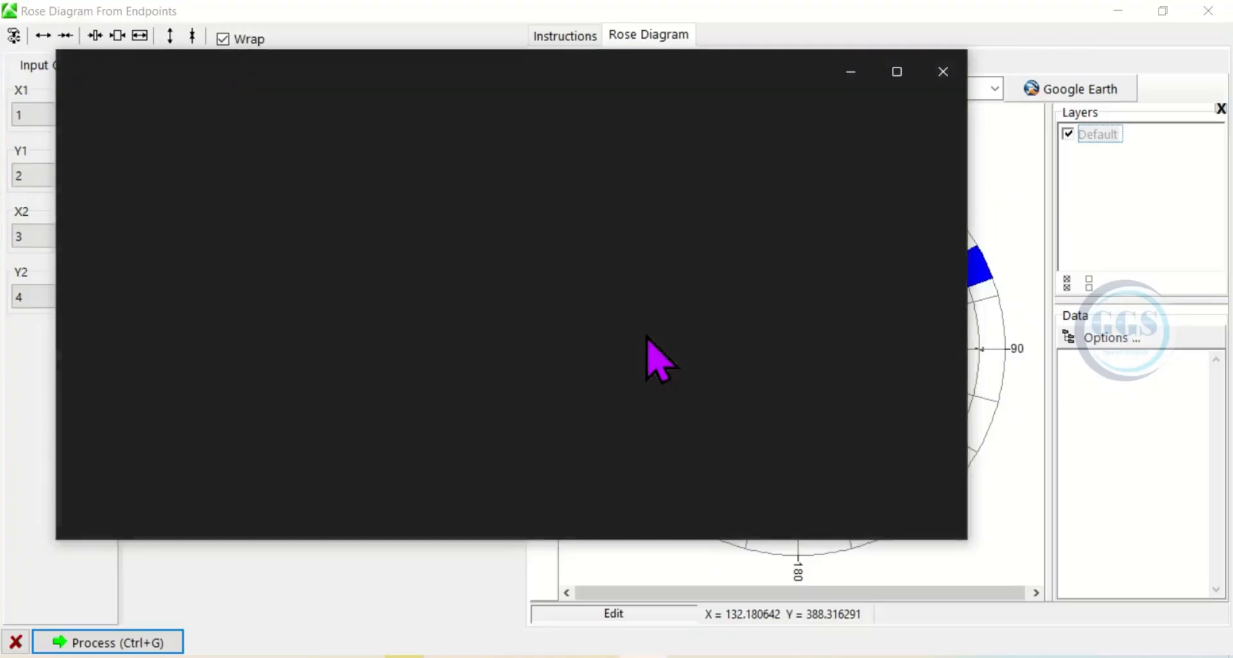
pyautogui.click(897, 72)
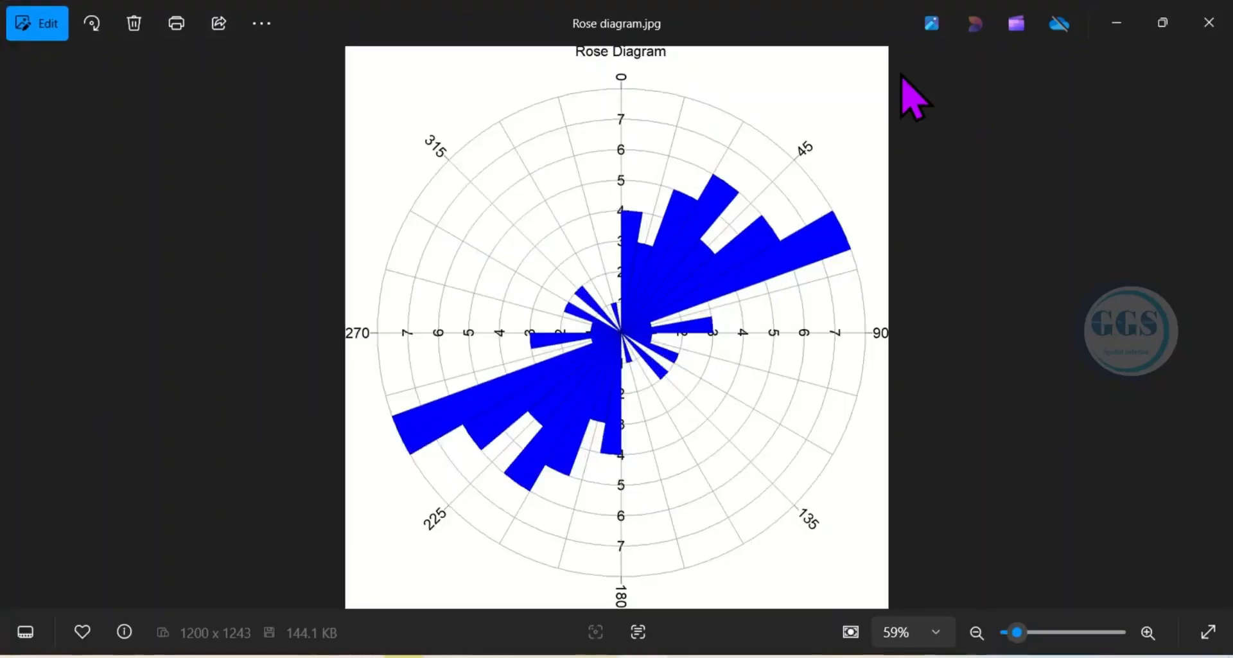